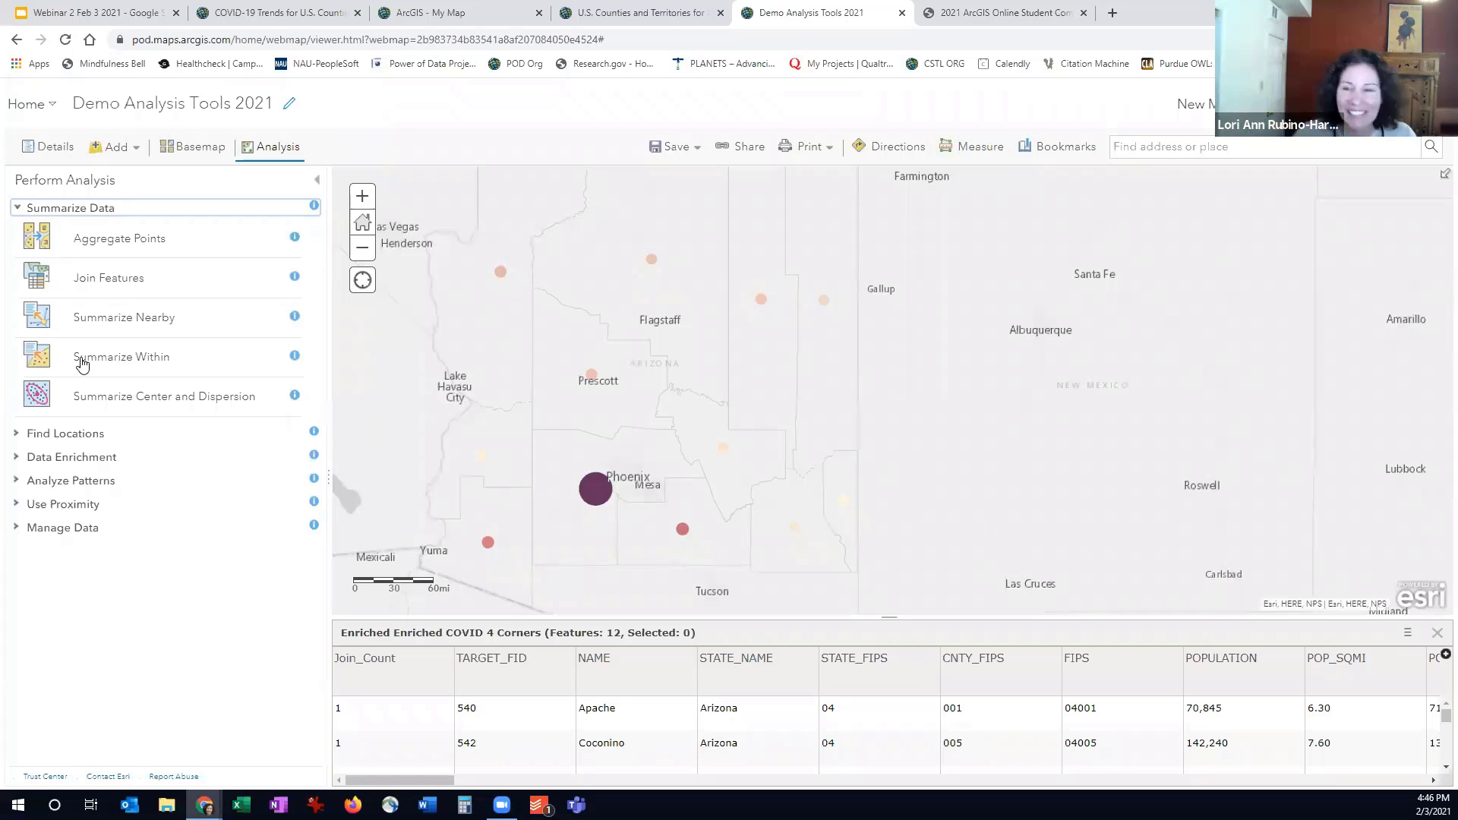
- Leave the analysis tools and open the layer search with ArcGIS Online as the source
{"action": "left_click", "coordinate": [315, 184]}
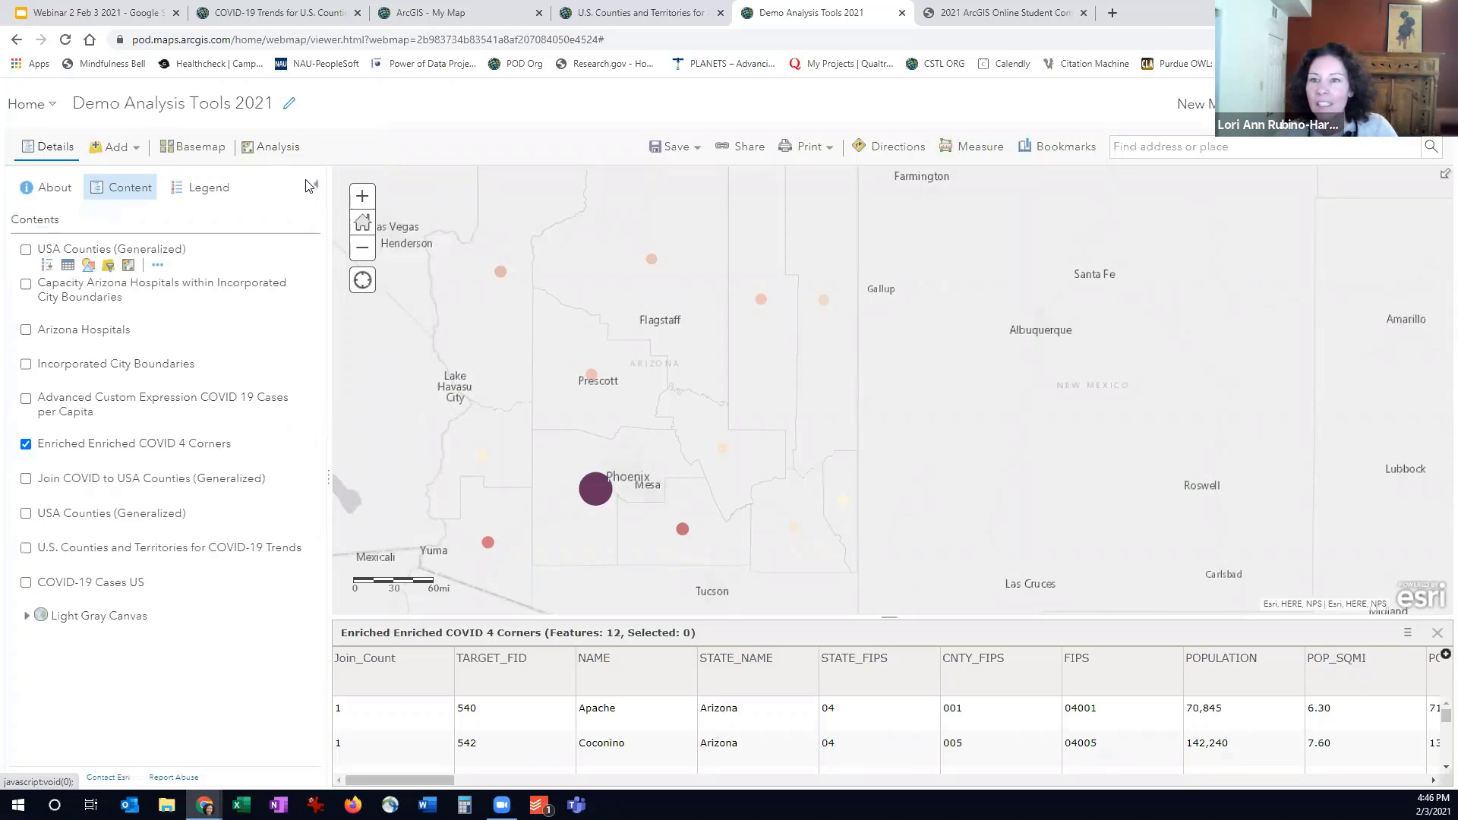
{"action": "left_click", "coordinate": [116, 159]}
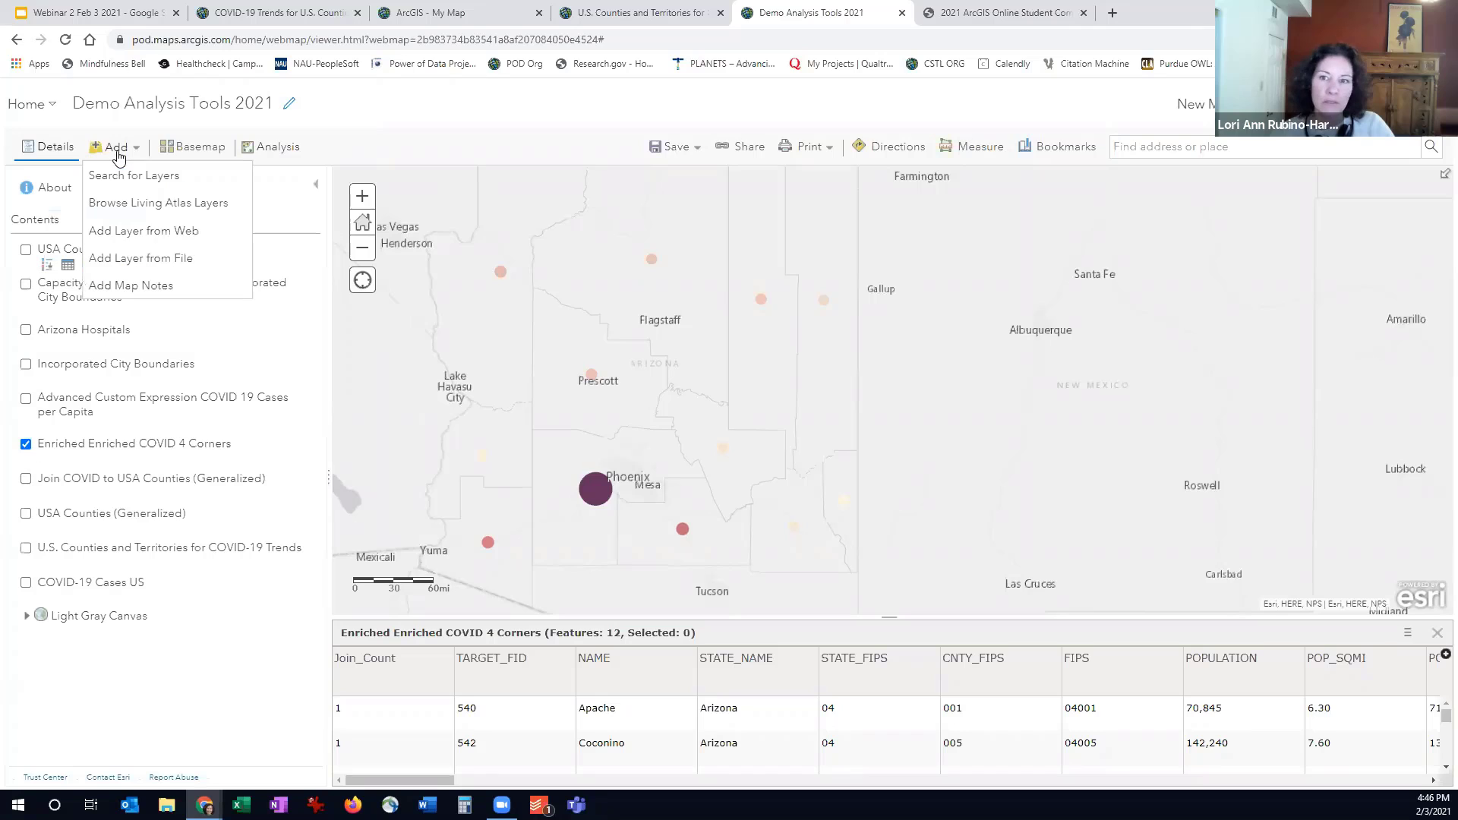
{"action": "left_click", "coordinate": [130, 181]}
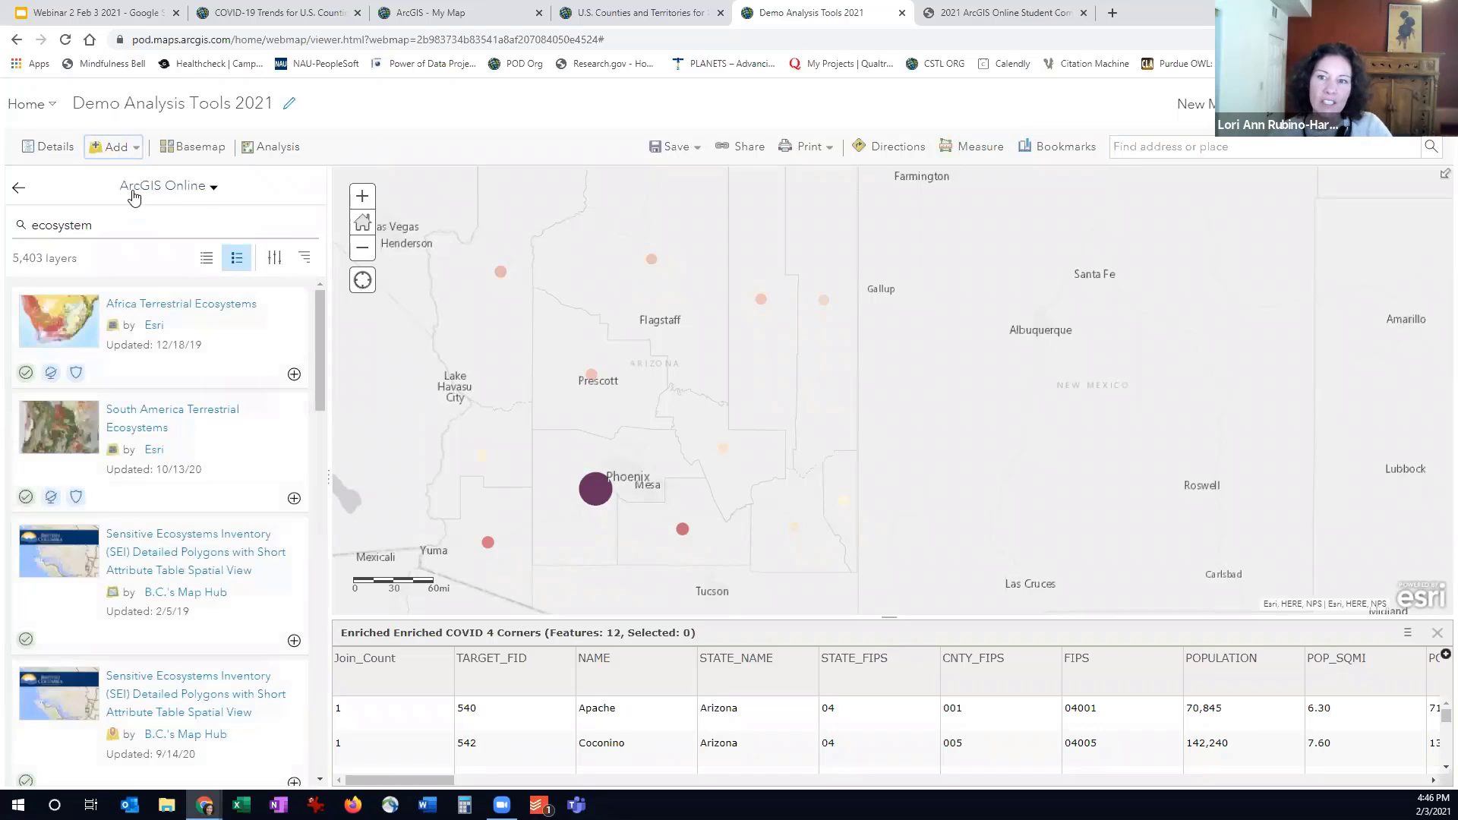
{"action": "left_click", "coordinate": [180, 196]}
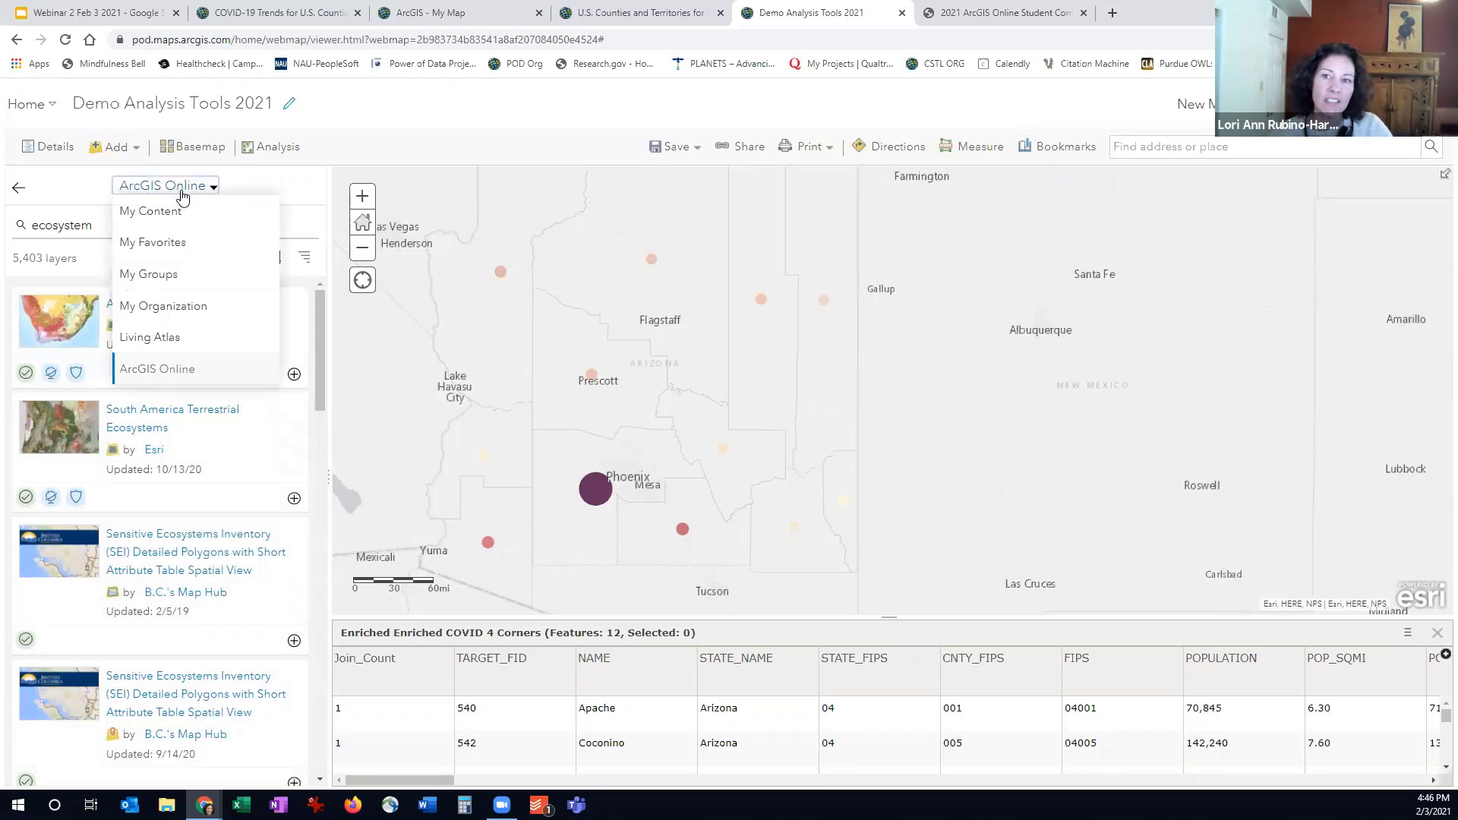
{"action": "left_click", "coordinate": [195, 196]}
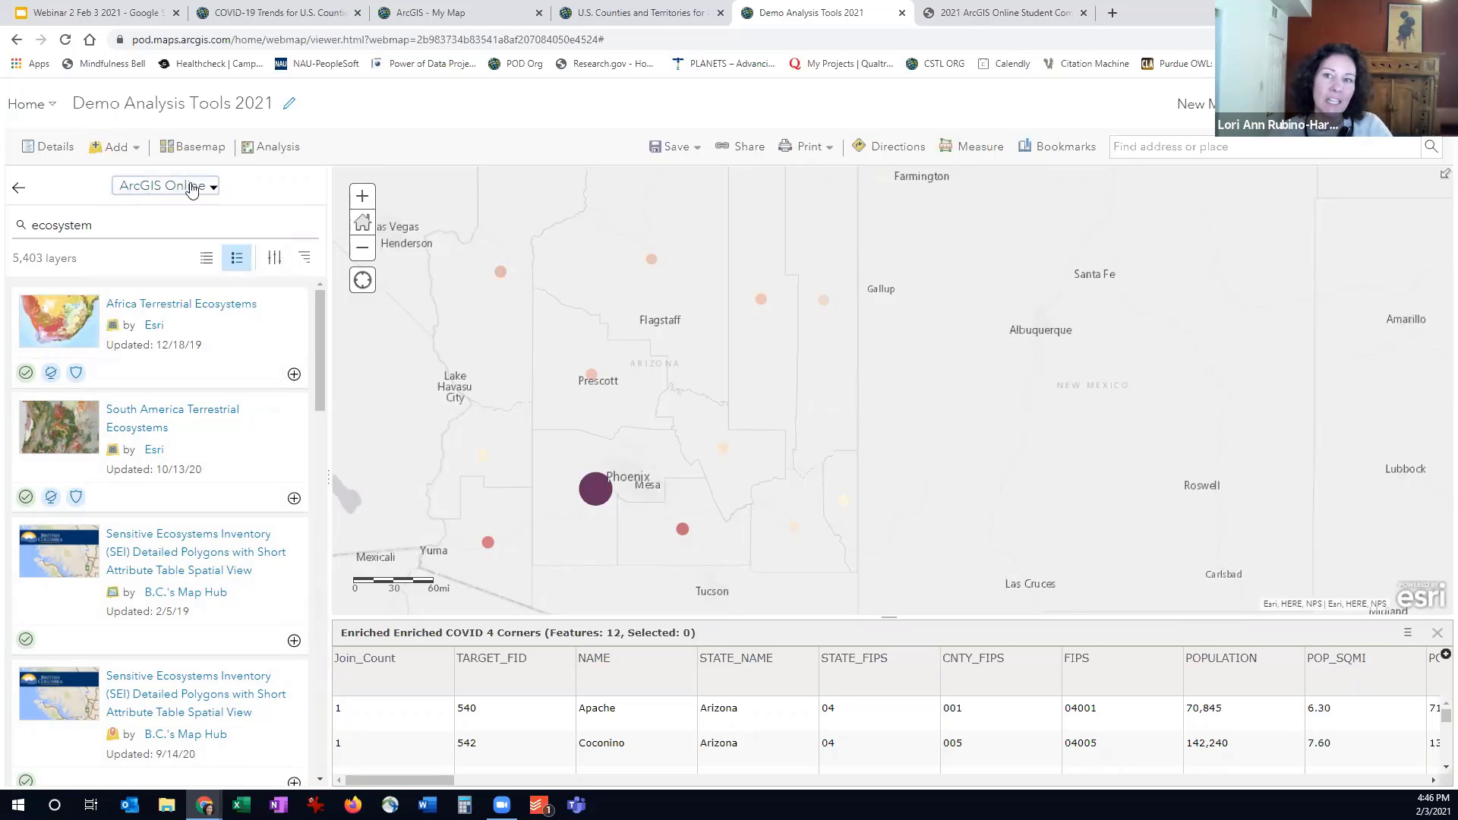
{"action": "left_click", "coordinate": [185, 190]}
{"action": "left_click", "coordinate": [173, 189]}
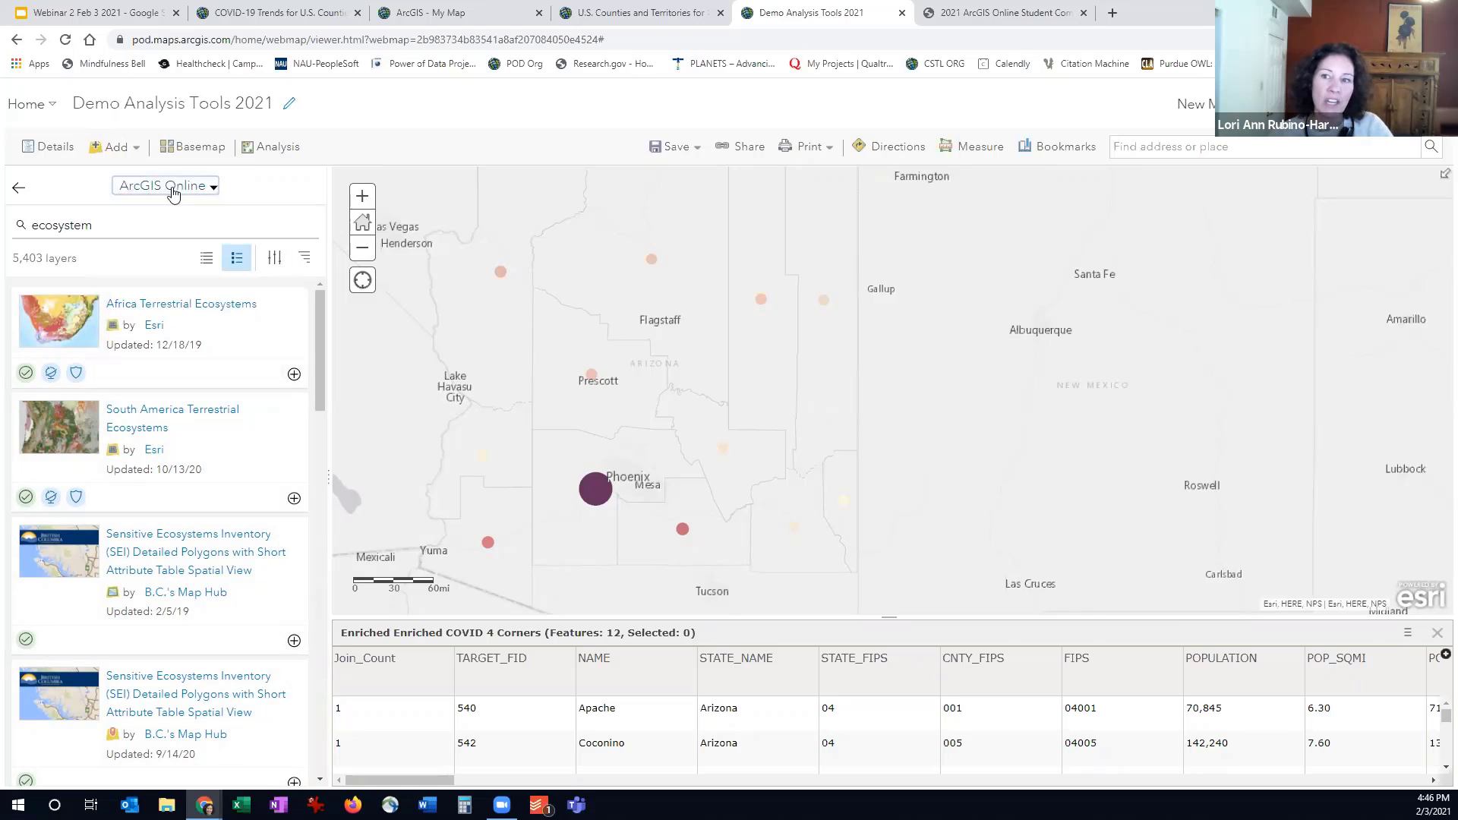
- Replace the existing layer search term with "arizona hospitals" and run the search
{"action": "double_click", "coordinate": [154, 219]}
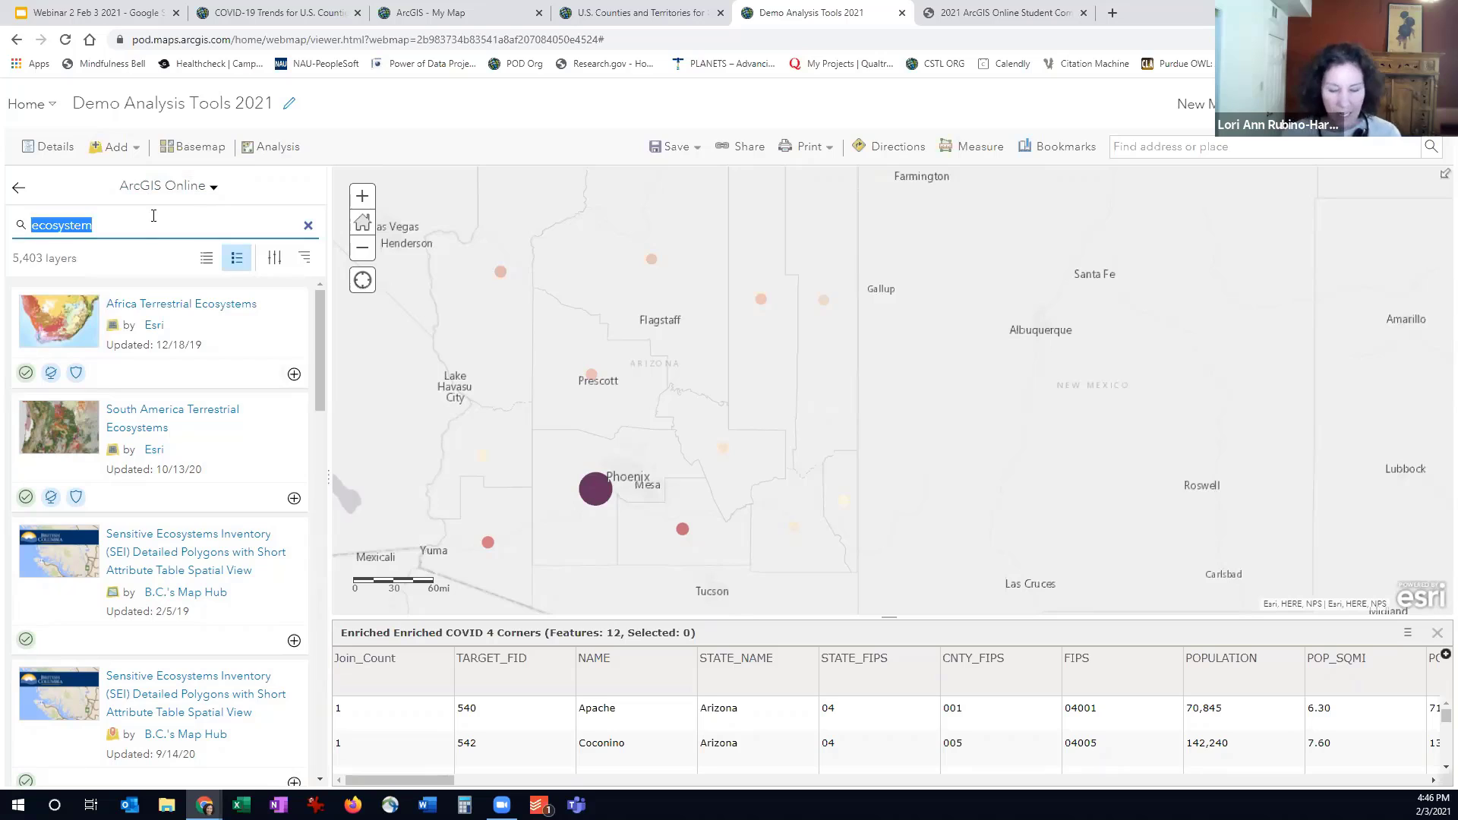
{"action": "type", "text": "az"}
{"action": "type", "text": "r"}
{"action": "key", "text": "BackSpace"}
{"action": "key", "text": "BackSpace"}
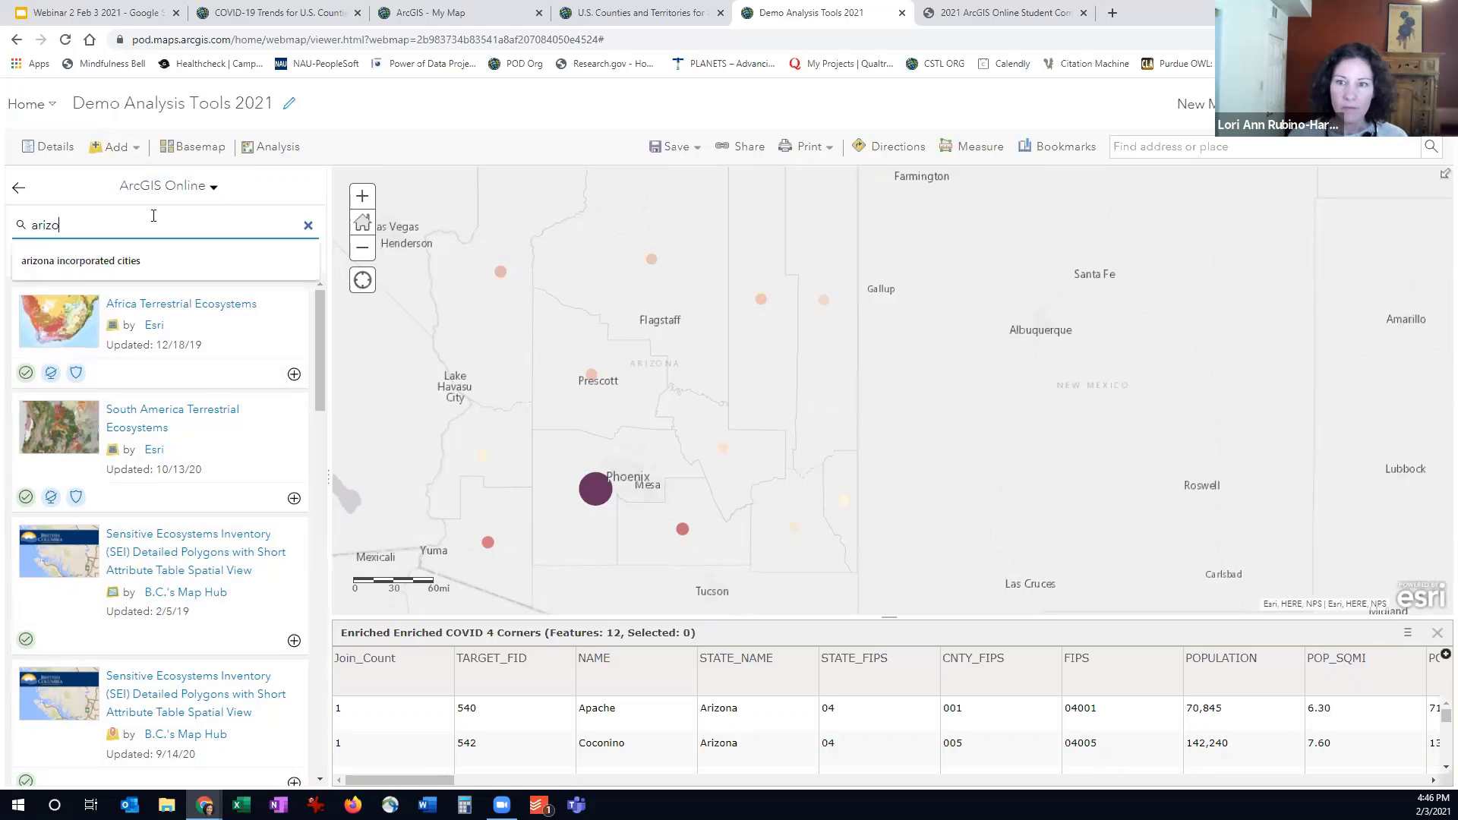
{"action": "type", "text": "rizona ho"}
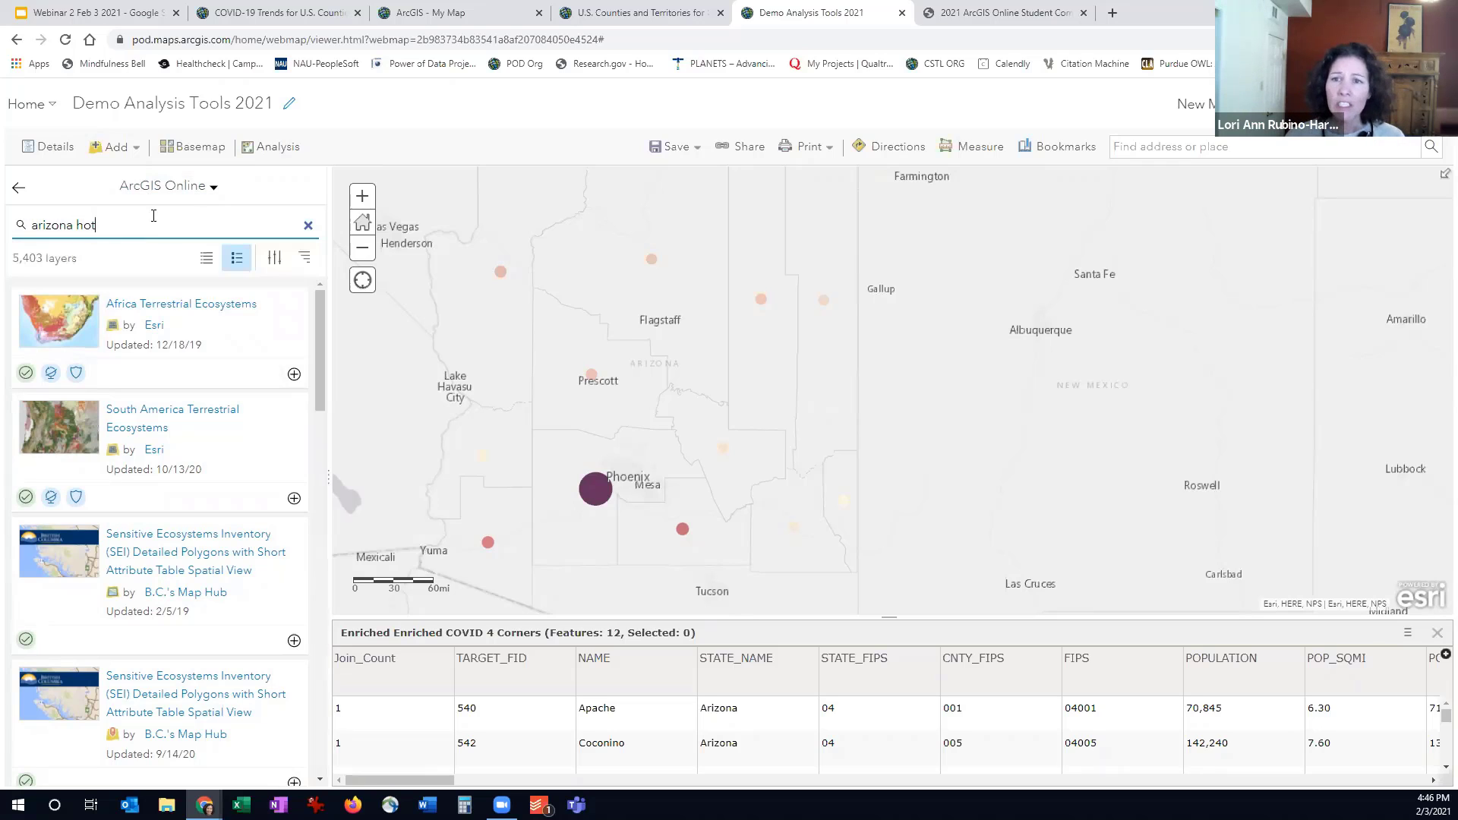
{"action": "type", "text": "spitals"}
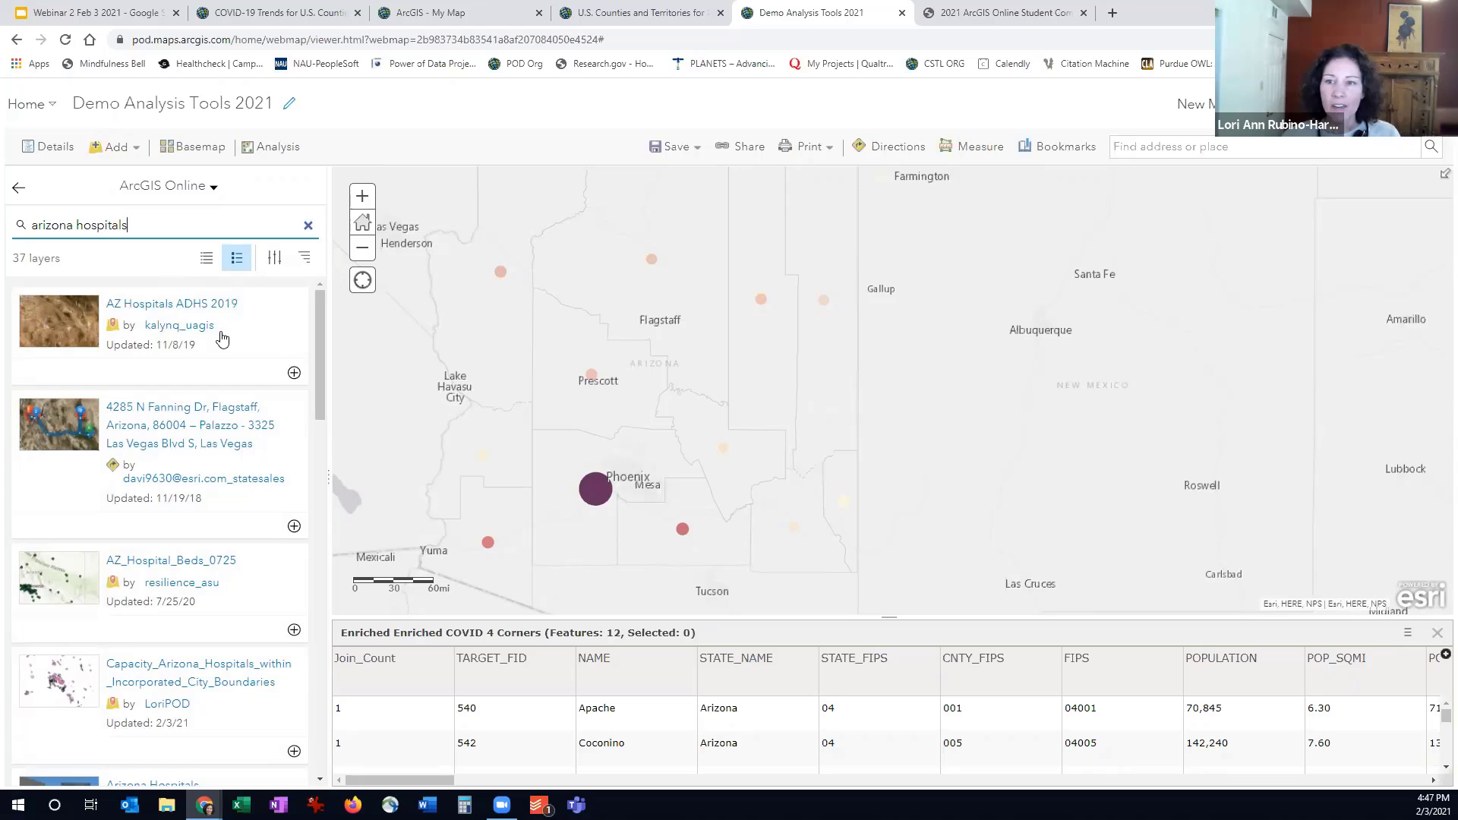
- Open the details of the Arizona Hospitals feature layer and review its description and terms of use
{"action": "scroll", "coordinate": [221, 339], "scroll_direction": "down", "scroll_amount": 4}
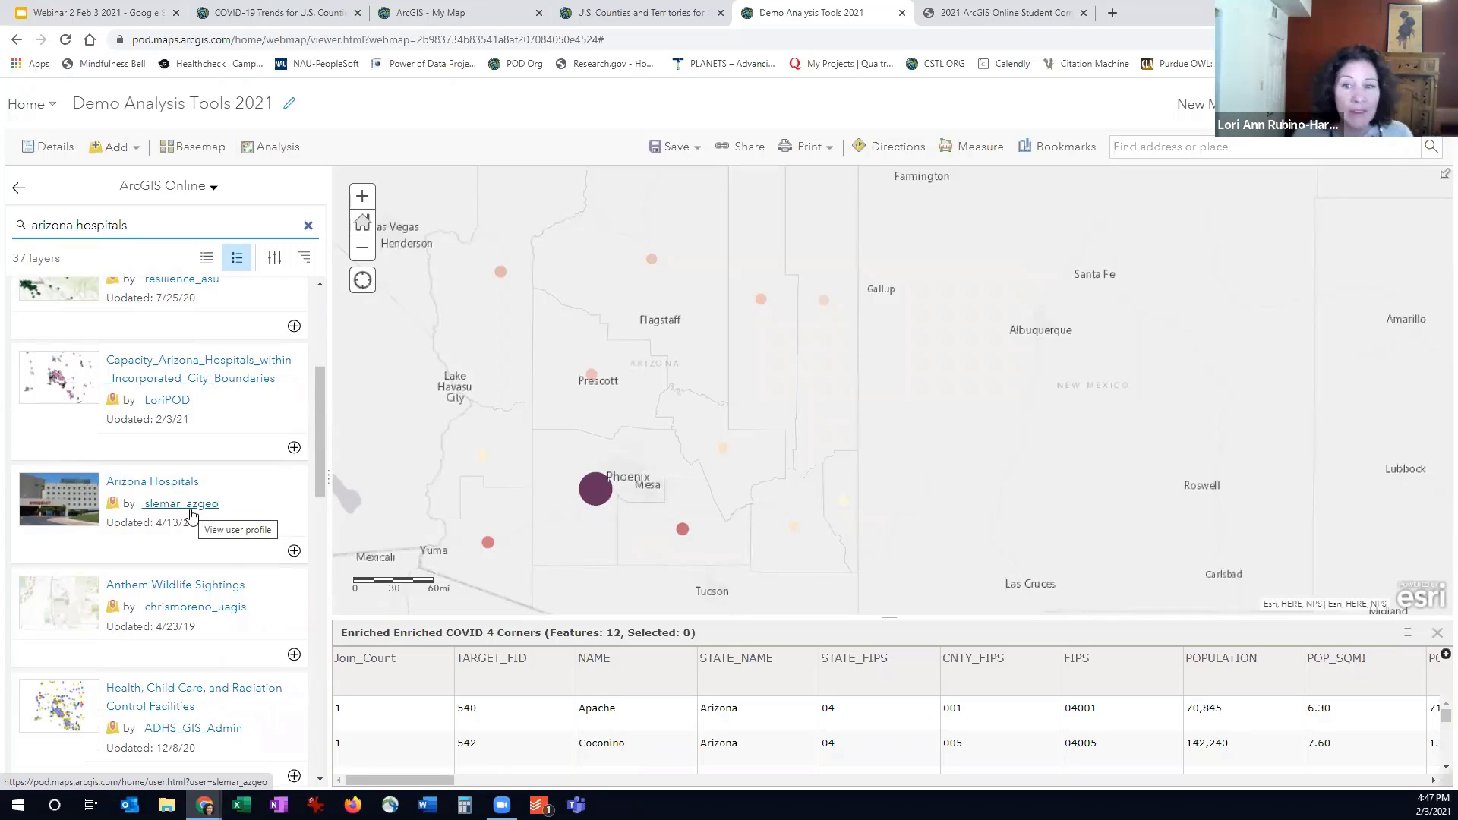
{"action": "left_click", "coordinate": [172, 481]}
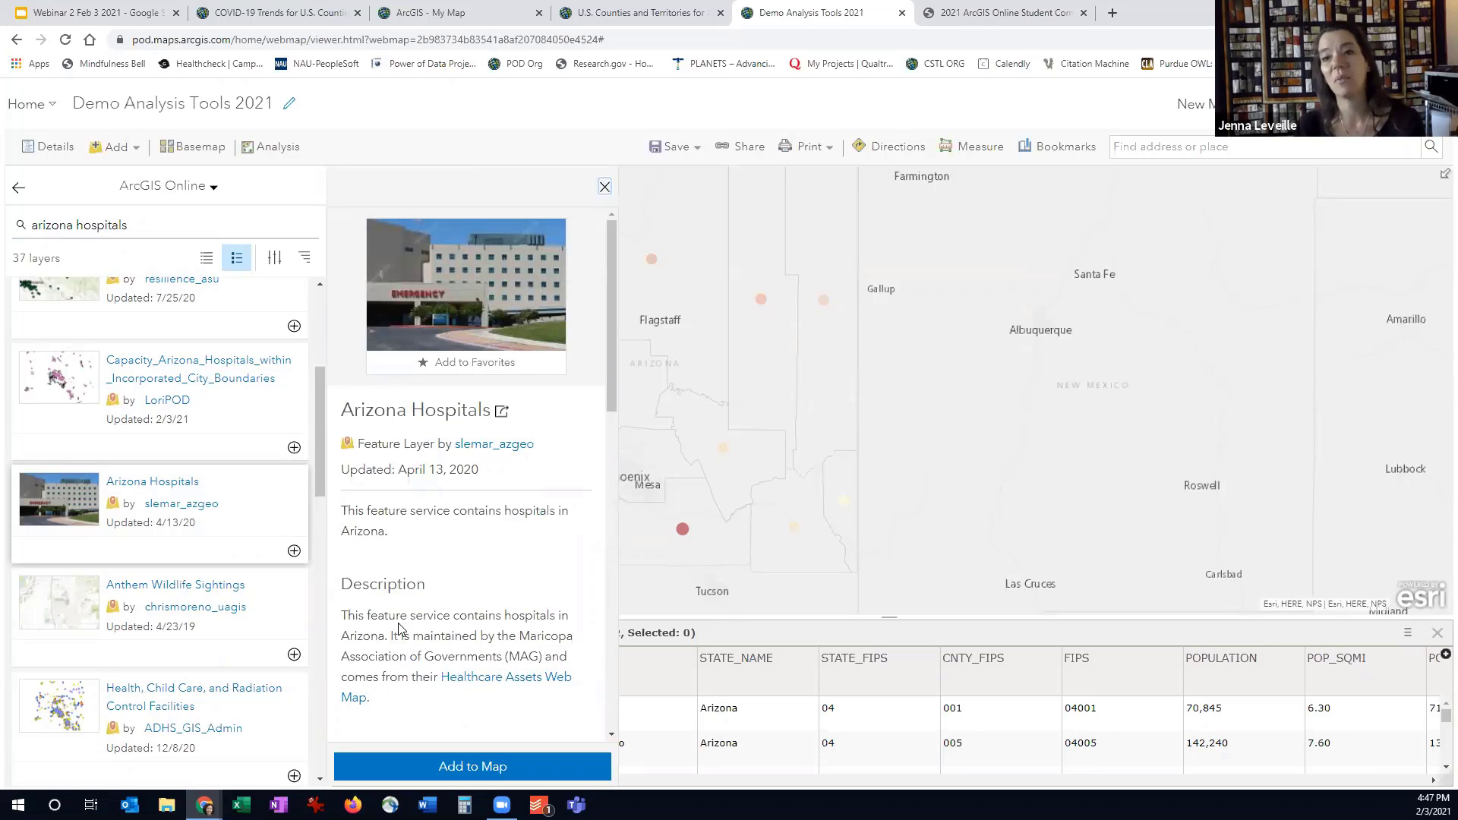
{"action": "scroll", "coordinate": [398, 628], "scroll_direction": "down", "scroll_amount": 1}
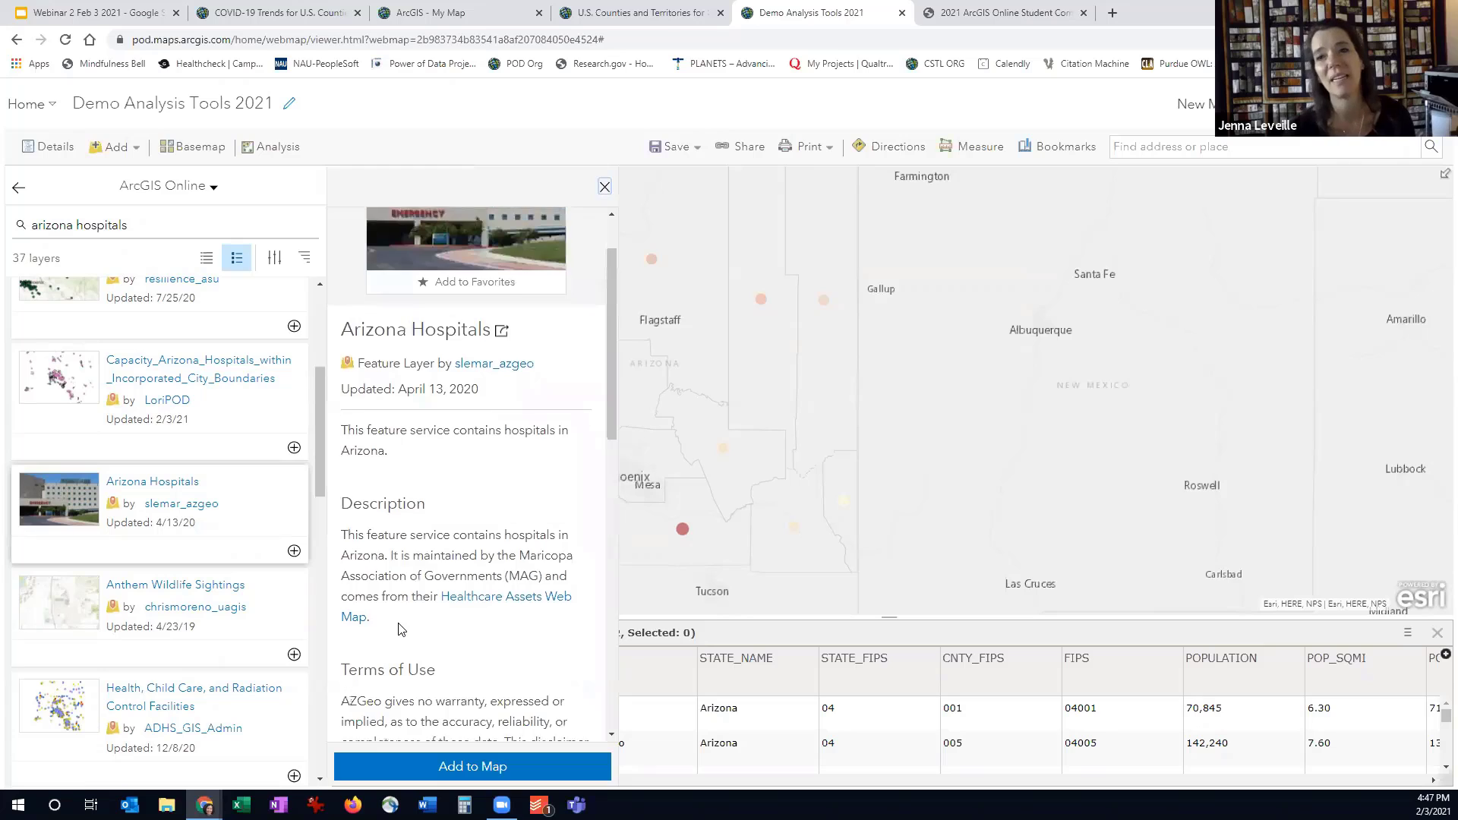
{"action": "scroll", "coordinate": [400, 629], "scroll_direction": "down", "scroll_amount": 1}
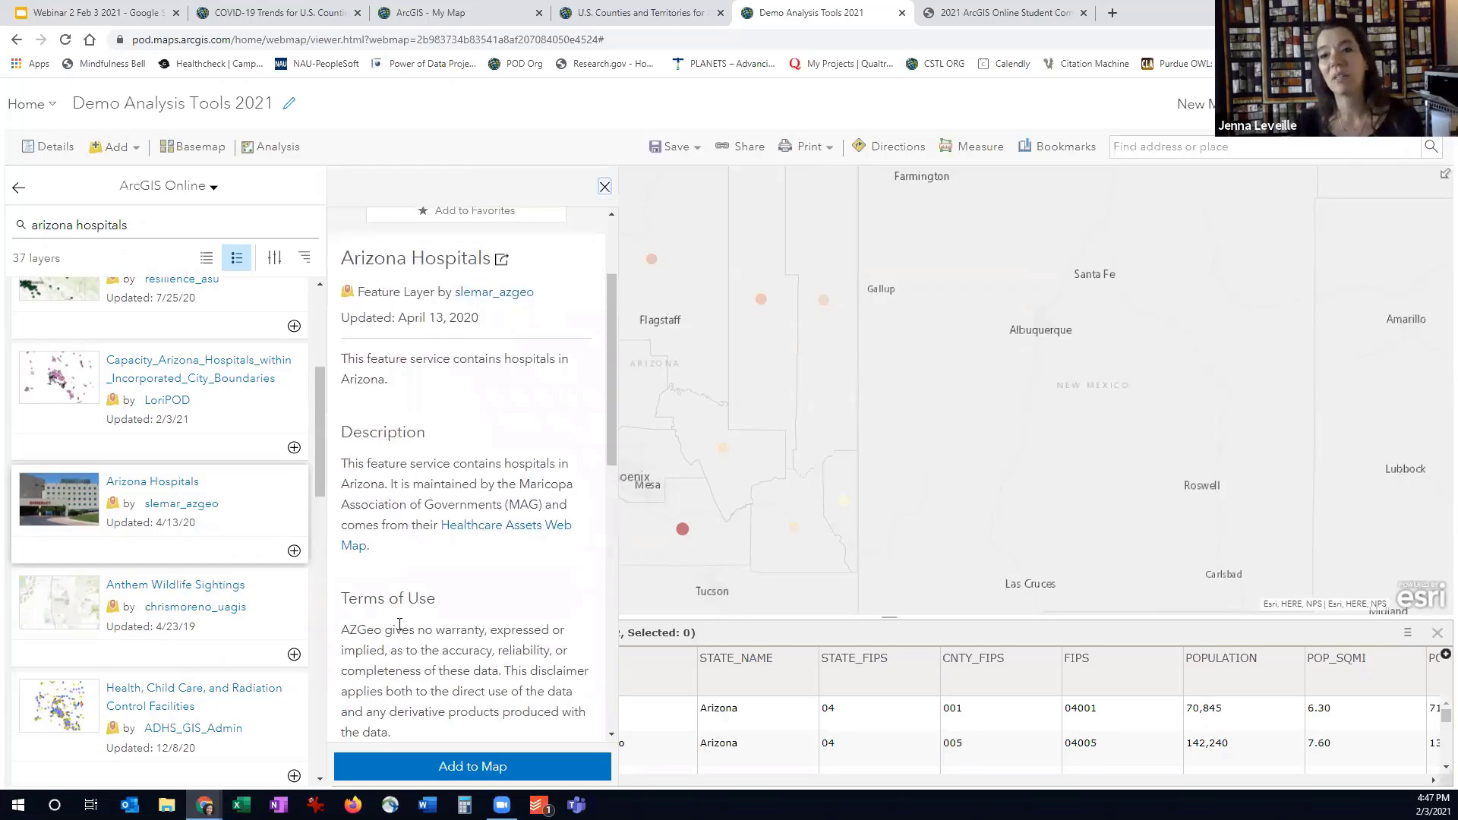
{"action": "scroll", "coordinate": [399, 624], "scroll_direction": "down", "scroll_amount": 1}
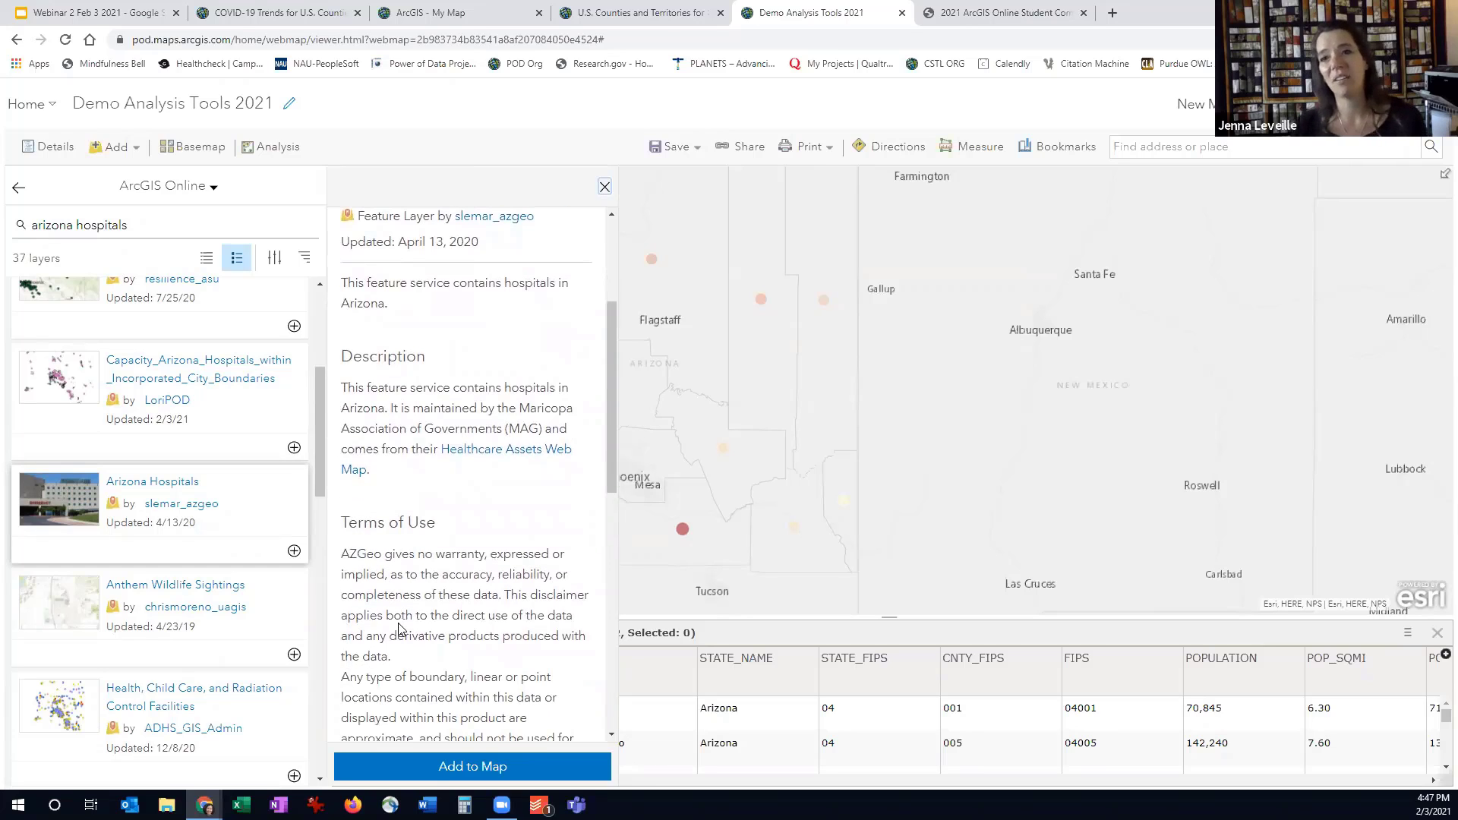
{"action": "scroll", "coordinate": [398, 628], "scroll_direction": "down", "scroll_amount": 3}
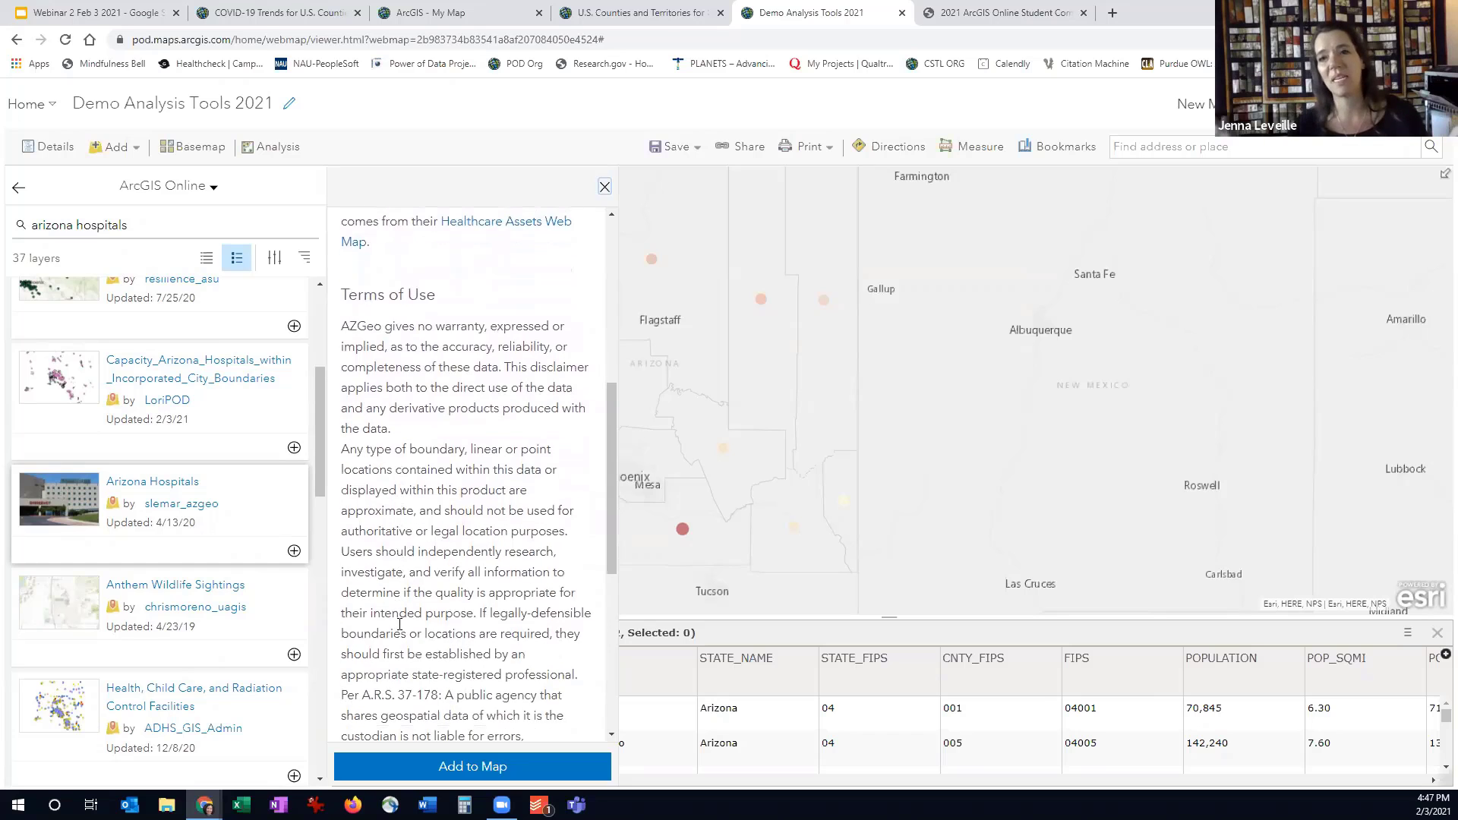
{"action": "scroll", "coordinate": [399, 624], "scroll_direction": "down", "scroll_amount": 1}
{"action": "scroll", "coordinate": [399, 624], "scroll_direction": "down", "scroll_amount": 1}
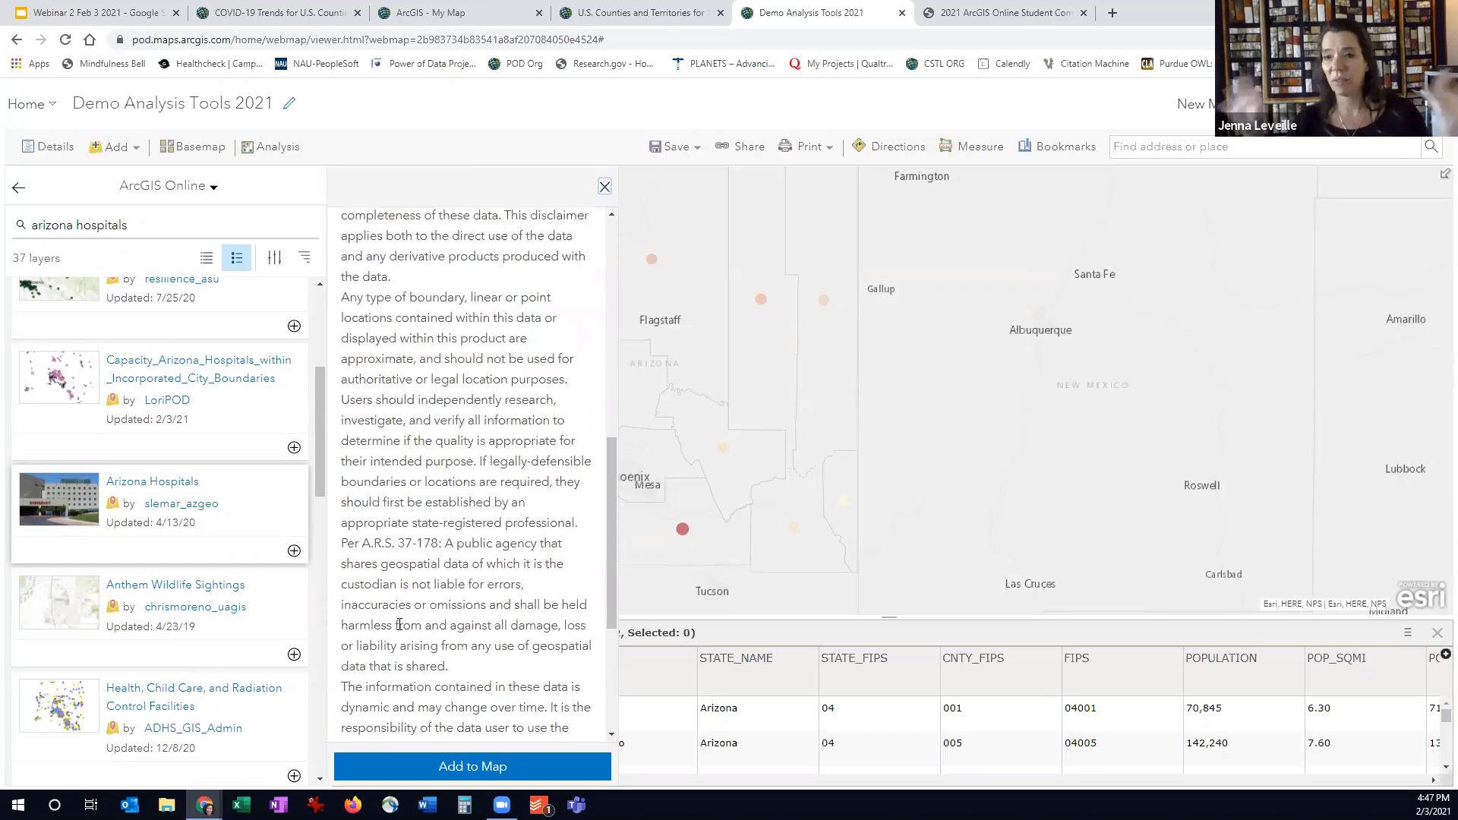
{"action": "scroll", "coordinate": [399, 624], "scroll_direction": "down", "scroll_amount": 2}
{"action": "scroll", "coordinate": [399, 624], "scroll_direction": "up", "scroll_amount": 2}
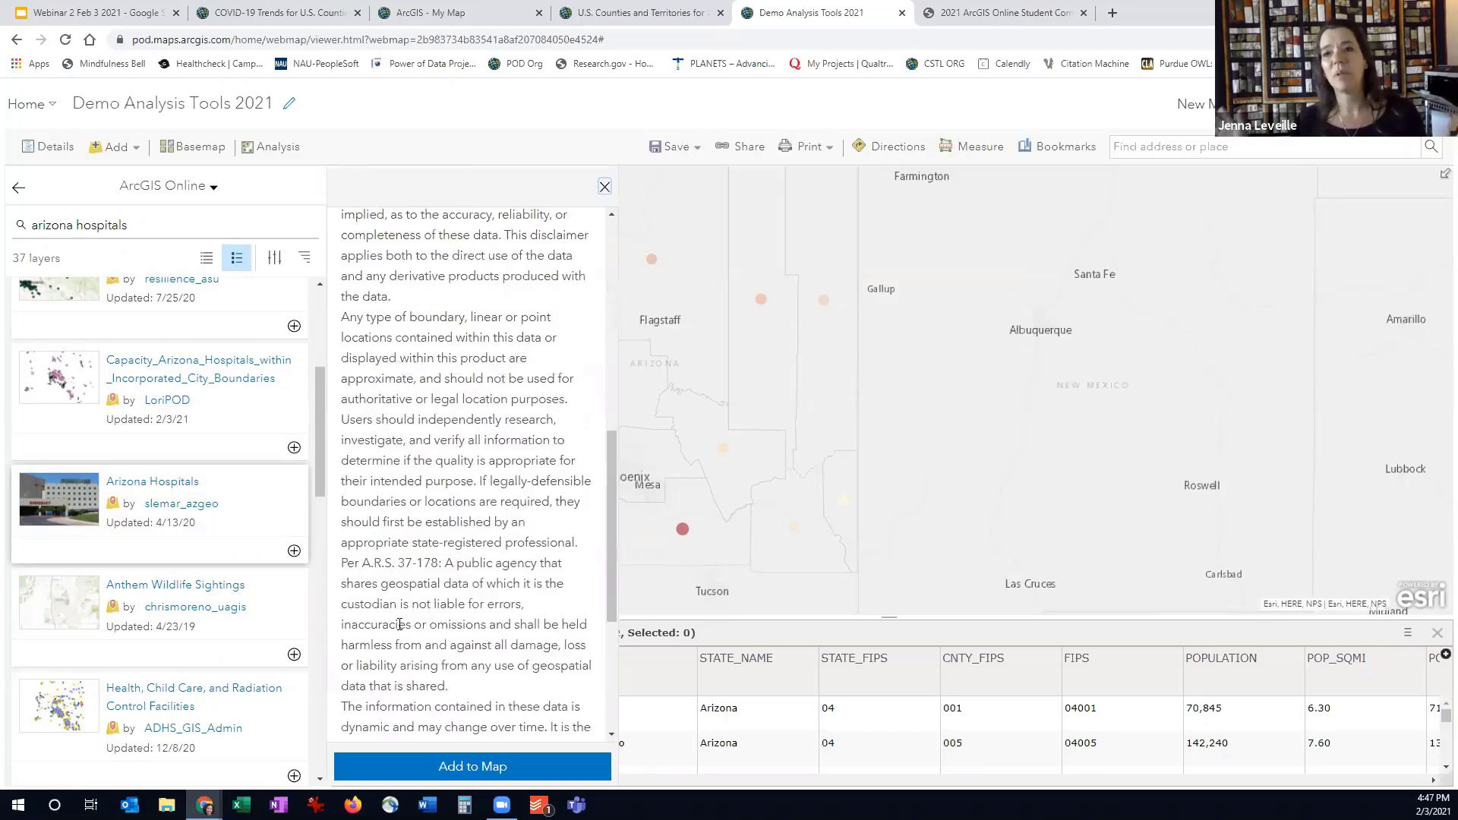
{"action": "scroll", "coordinate": [399, 625], "scroll_direction": "up", "scroll_amount": 10}
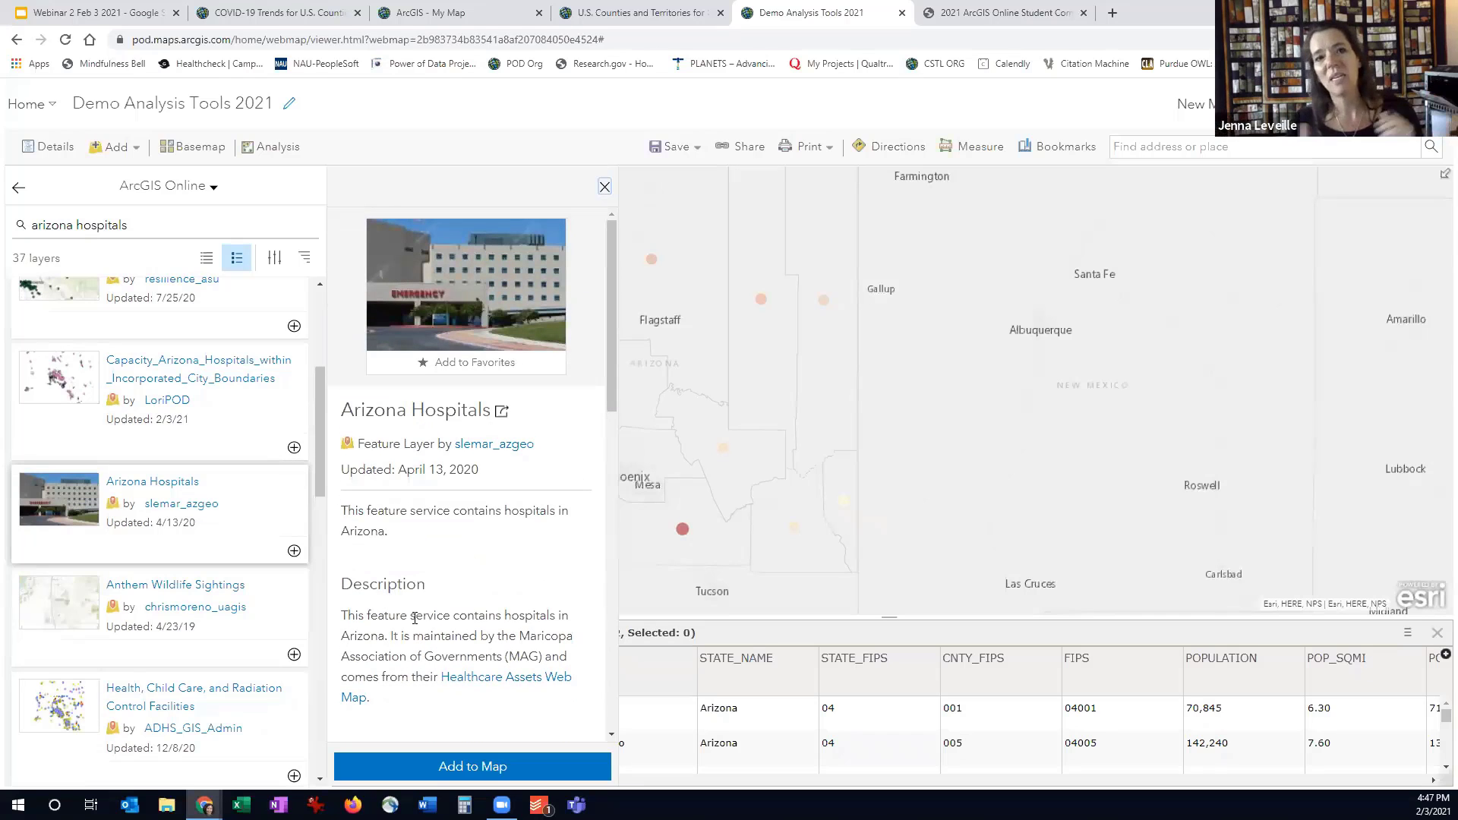
- Add the Arizona Hospitals layer to the map and return to the list of map contents
{"action": "left_click", "coordinate": [454, 766]}
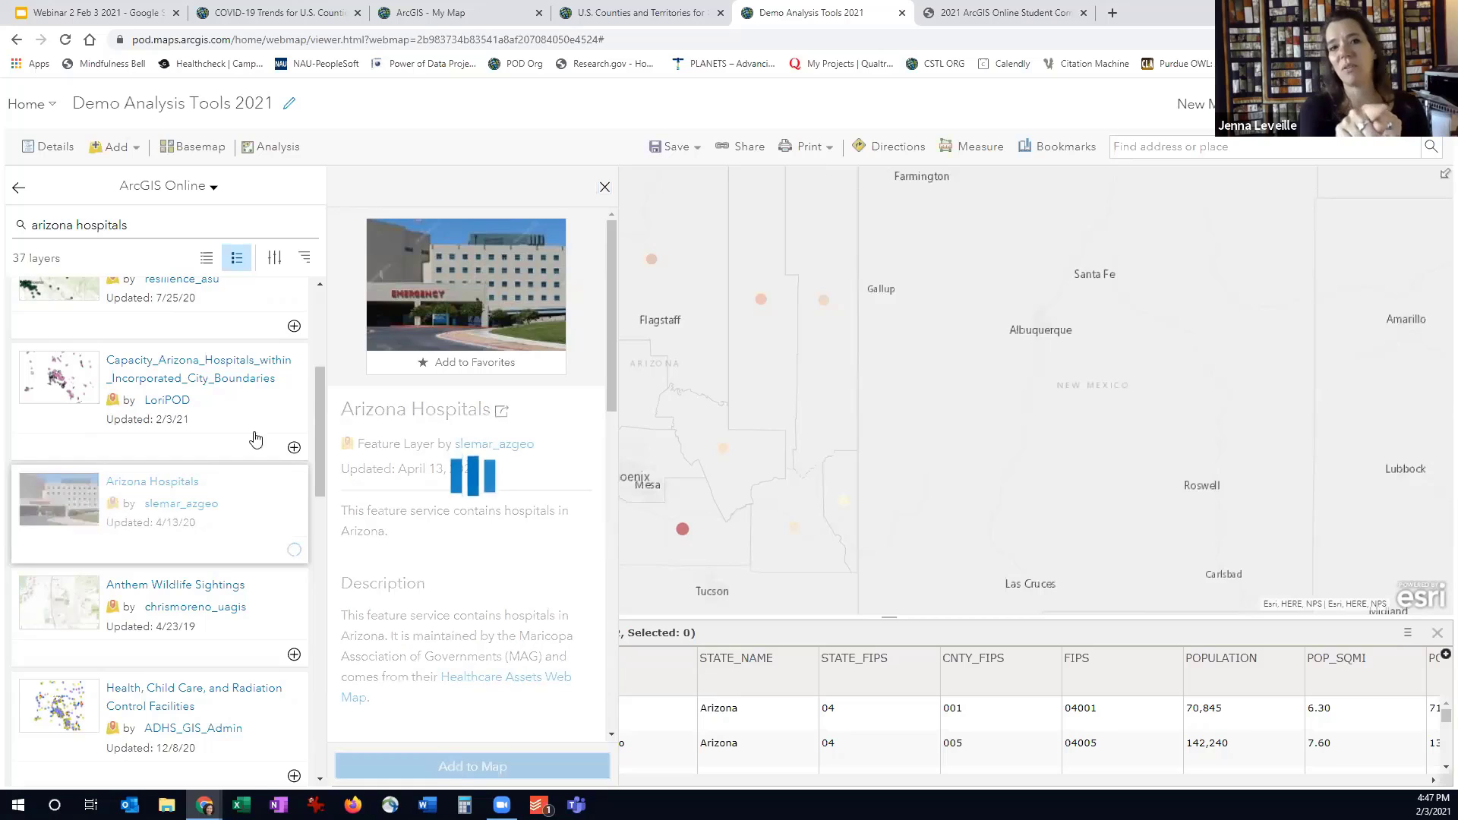
{"action": "left_click", "coordinate": [15, 190]}
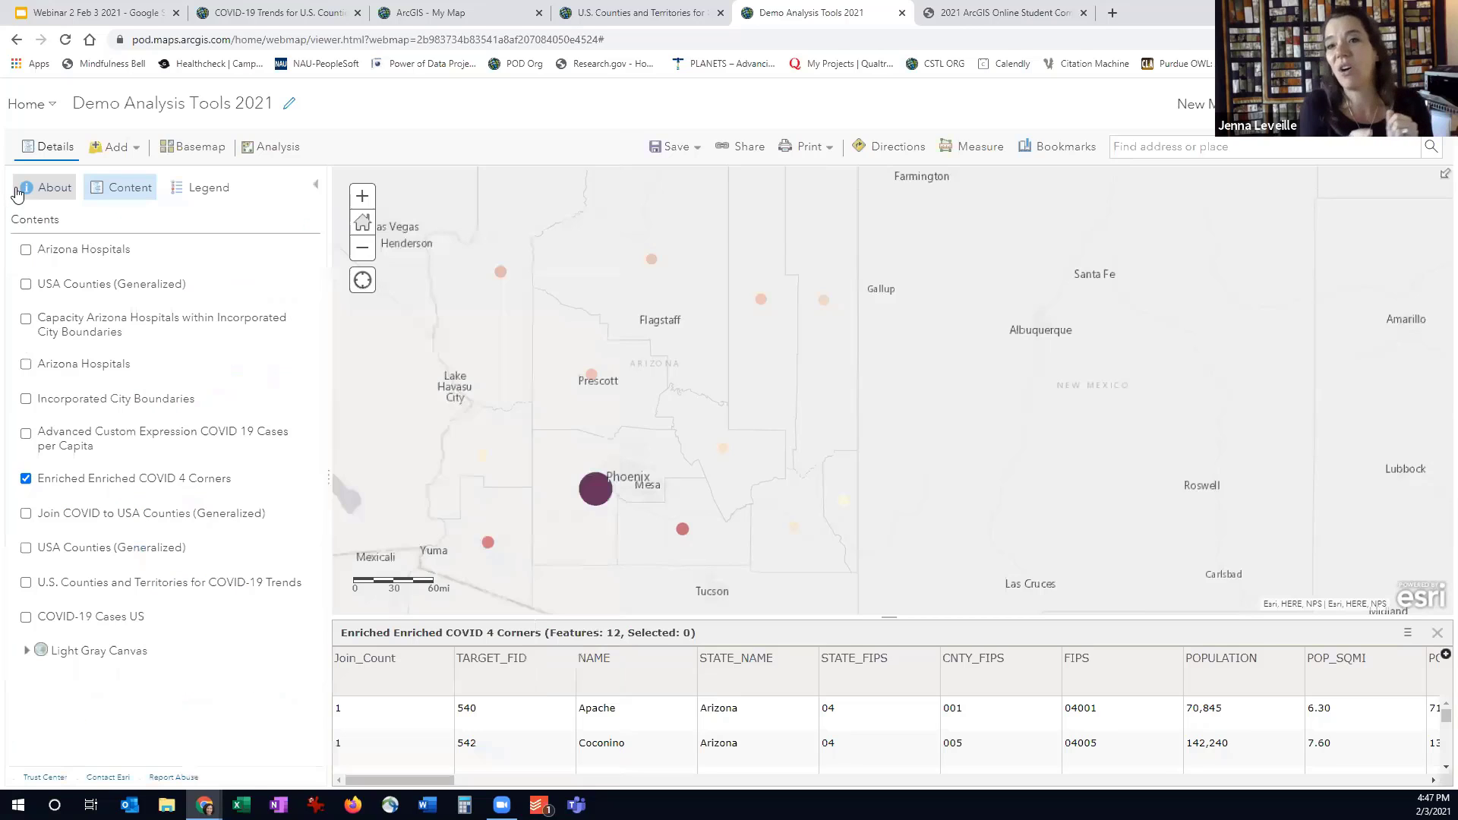
{"action": "mouse_move", "coordinate": [94, 385]}
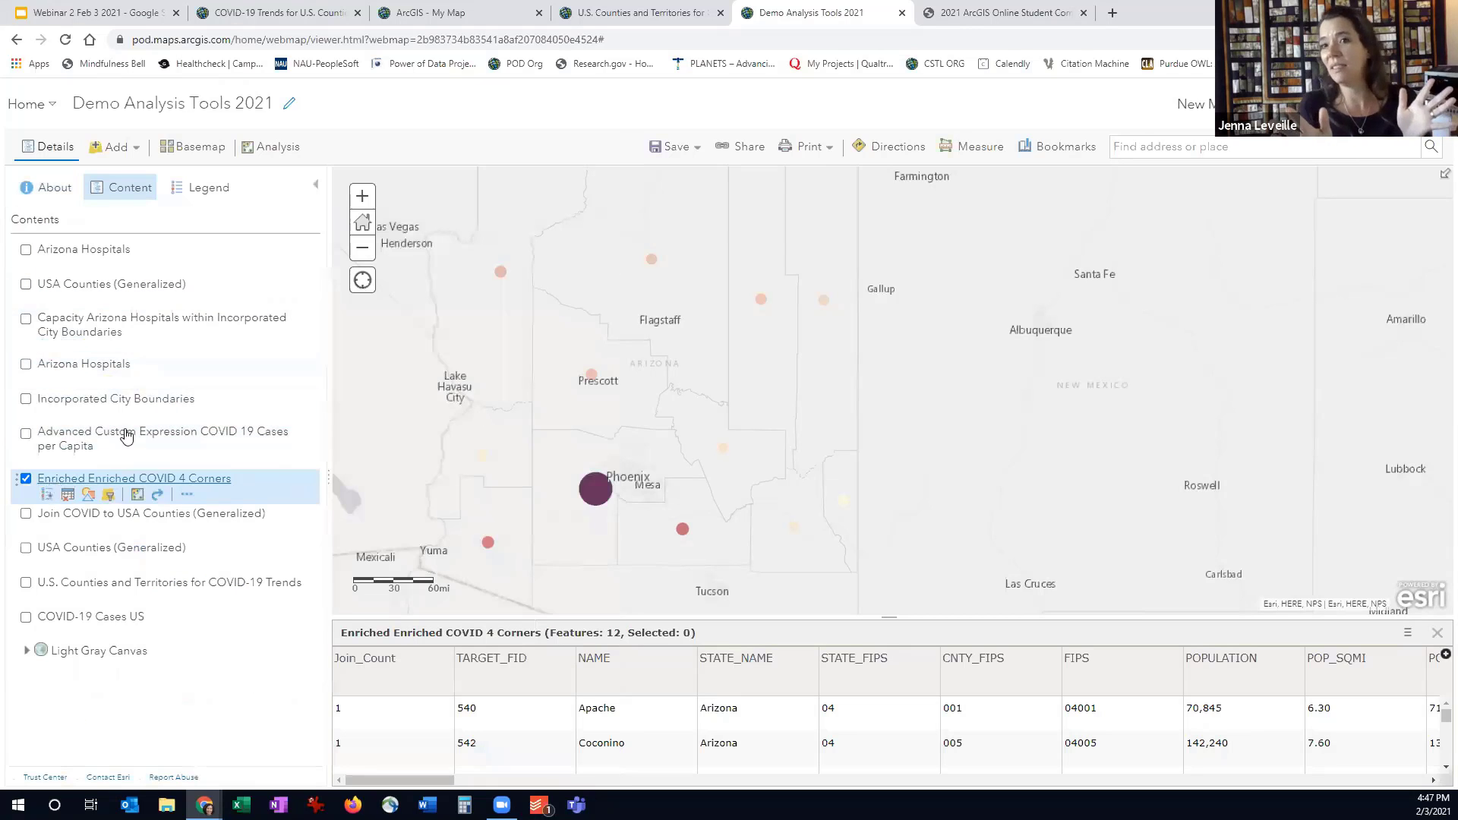
{"action": "mouse_move", "coordinate": [104, 262]}
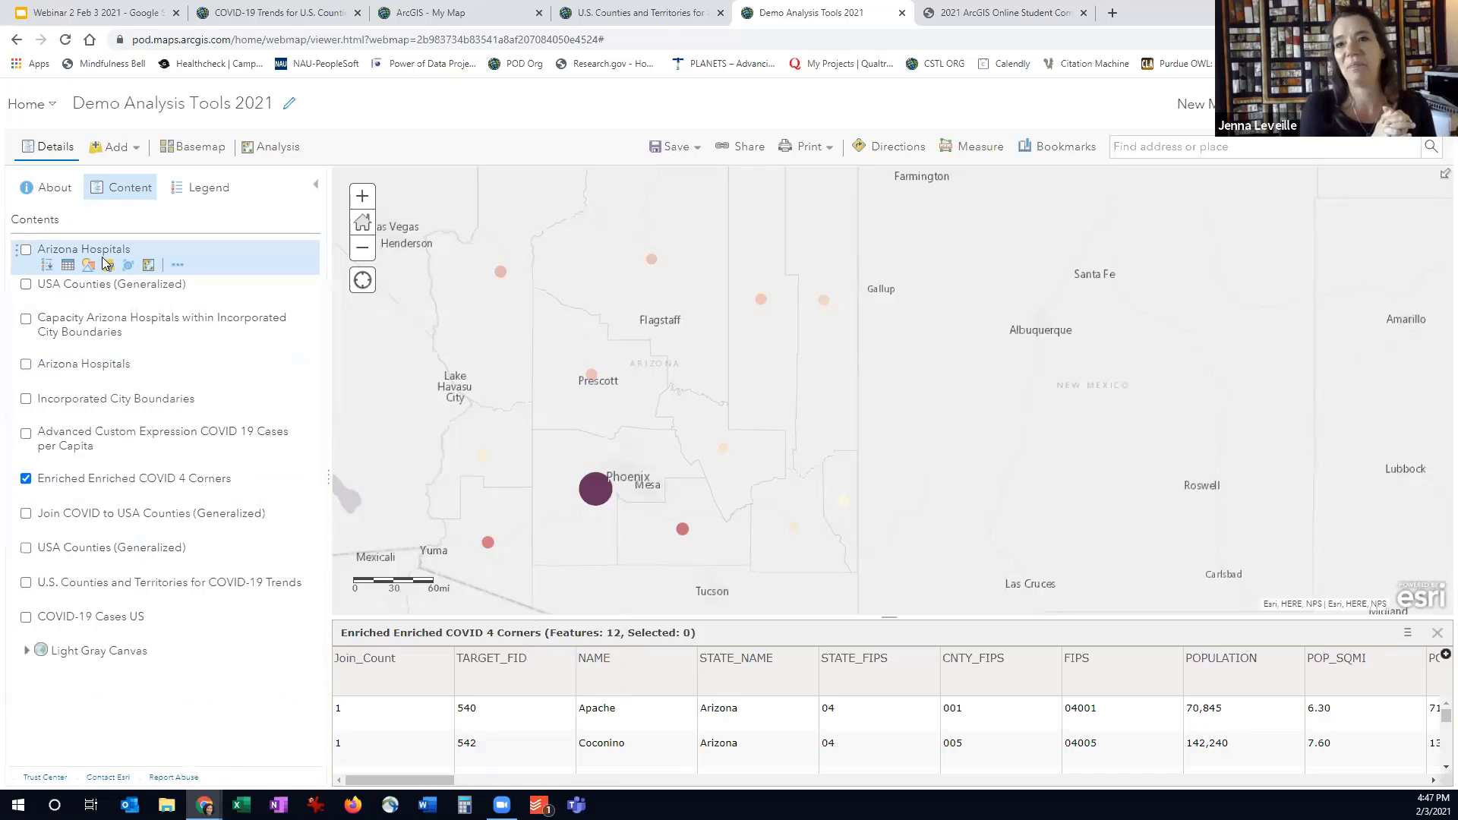
- Reopen the layer search, clear the old term and search ArcGIS Online for "arizona incorporated cities"
{"action": "left_click", "coordinate": [112, 148]}
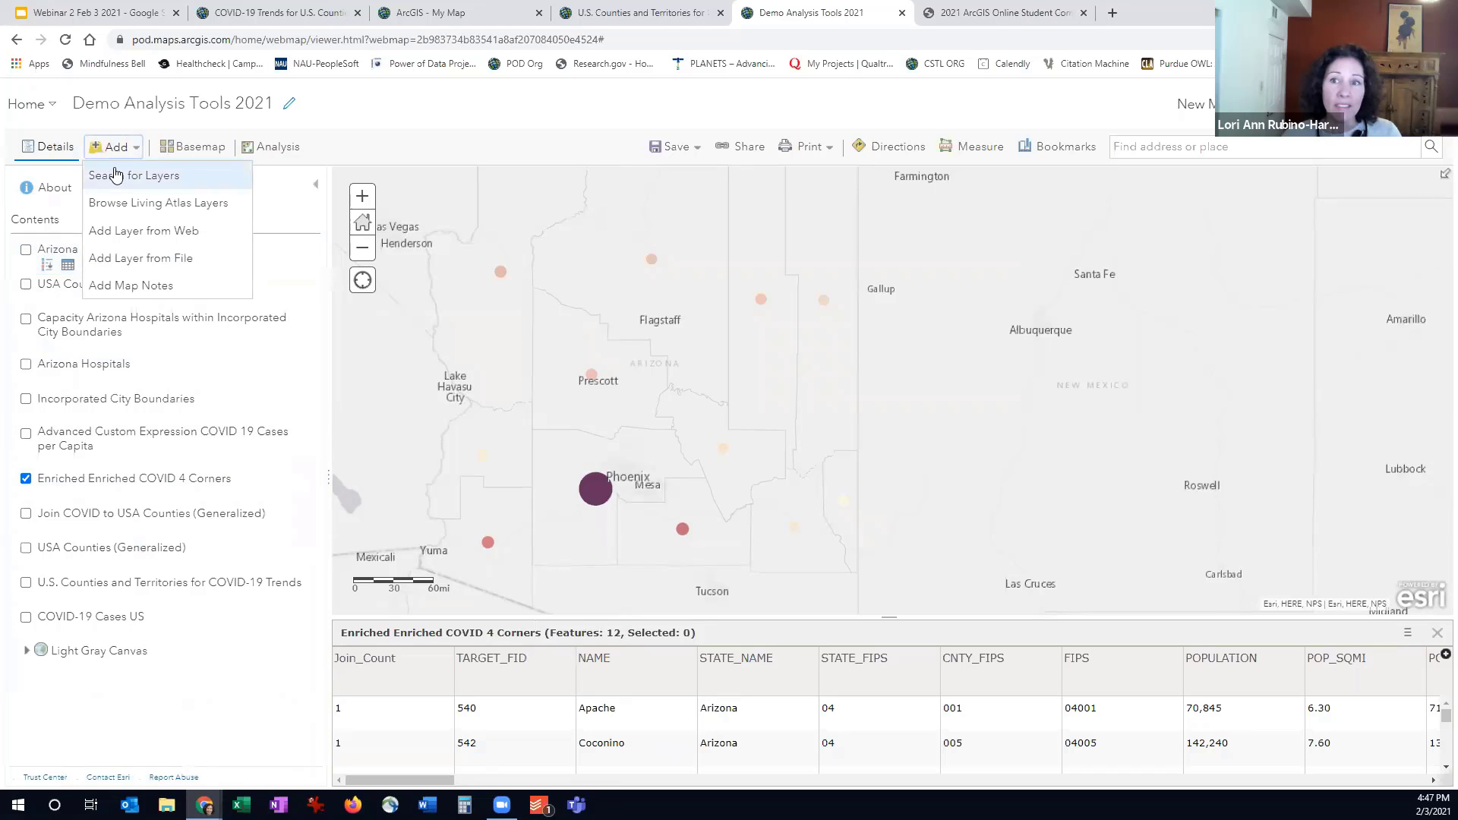
{"action": "left_click", "coordinate": [121, 175]}
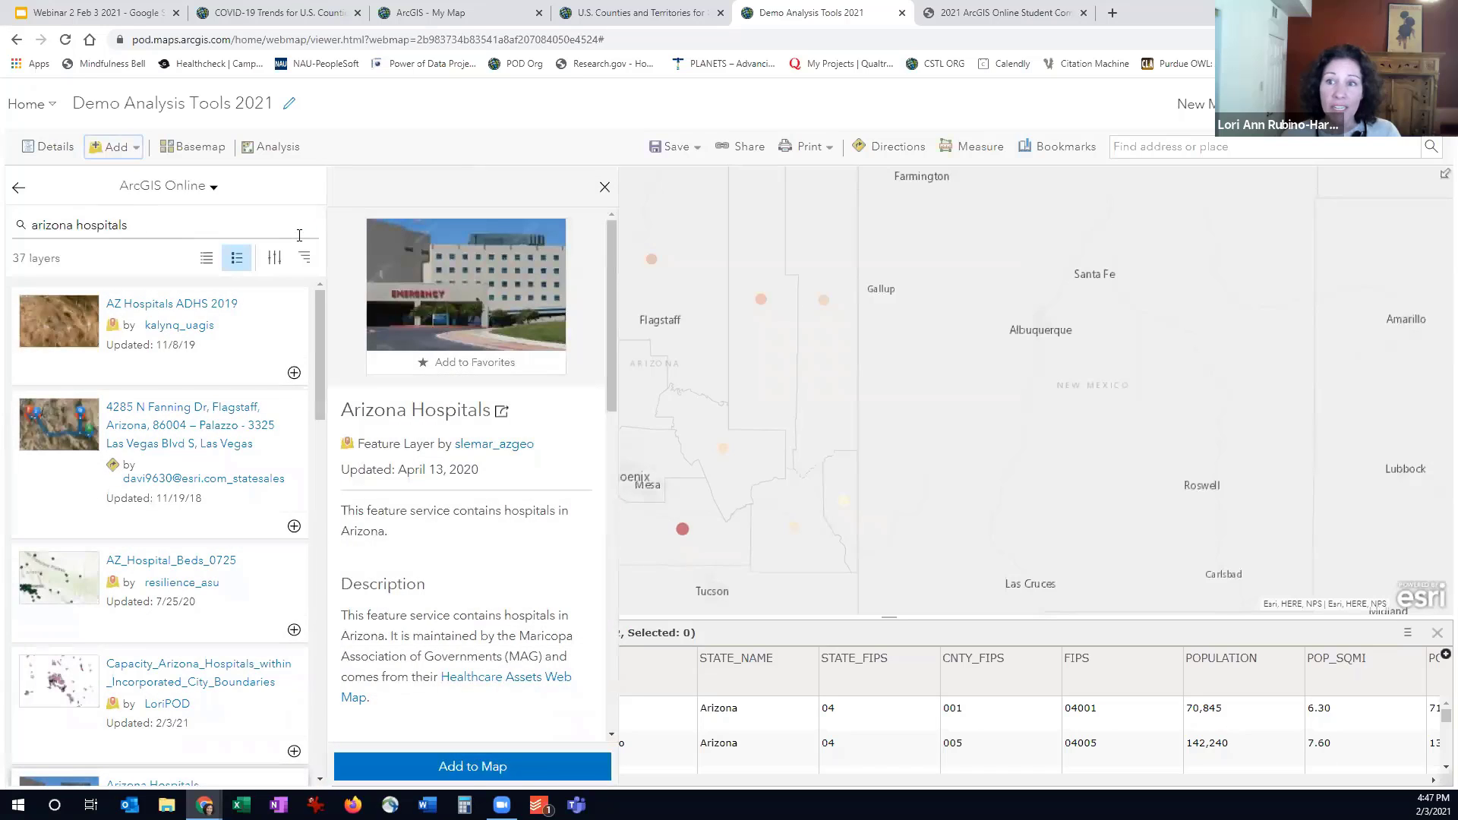
{"action": "left_click", "coordinate": [306, 227]}
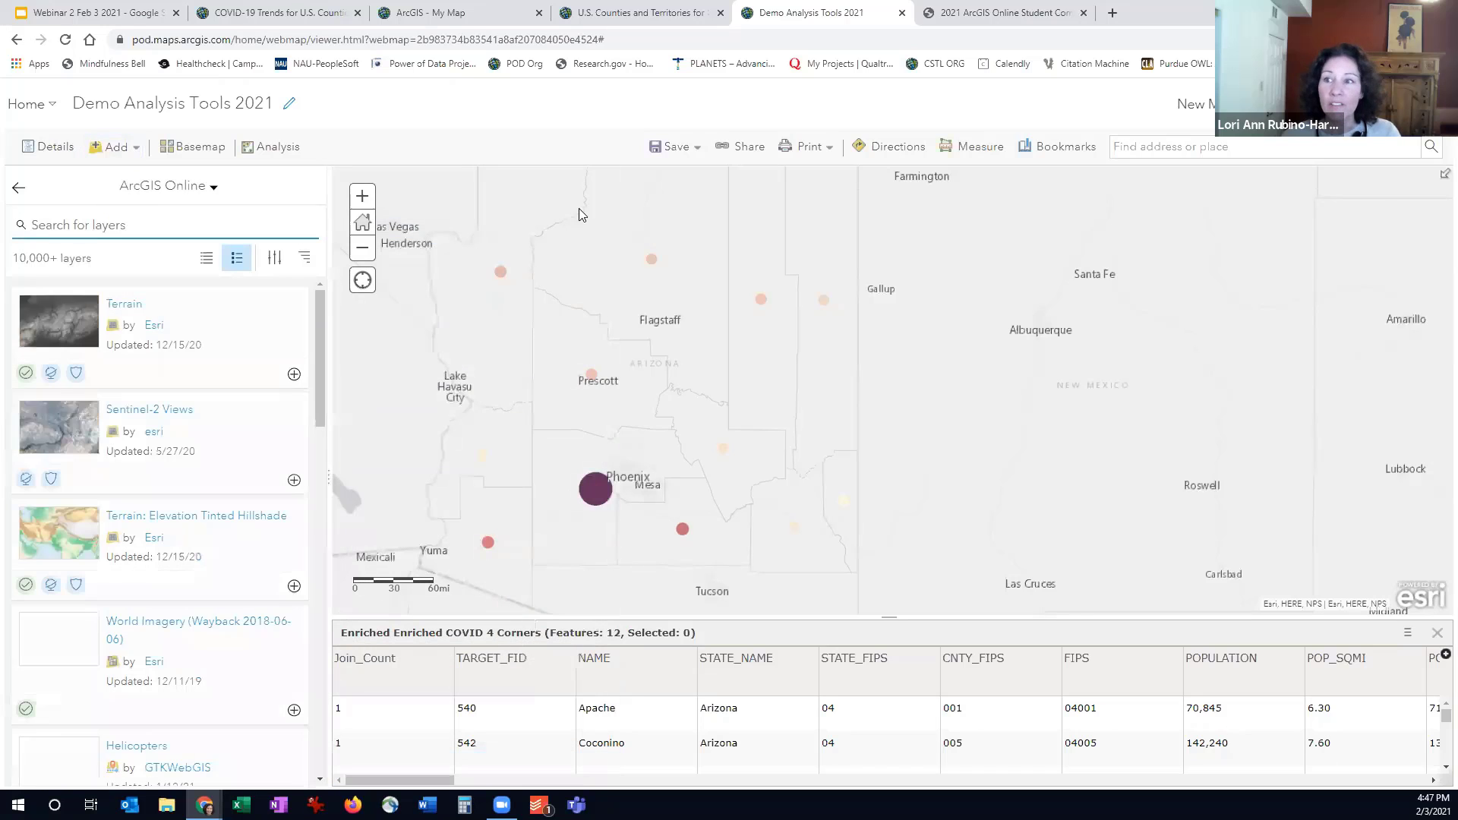
{"action": "left_click", "coordinate": [130, 225]}
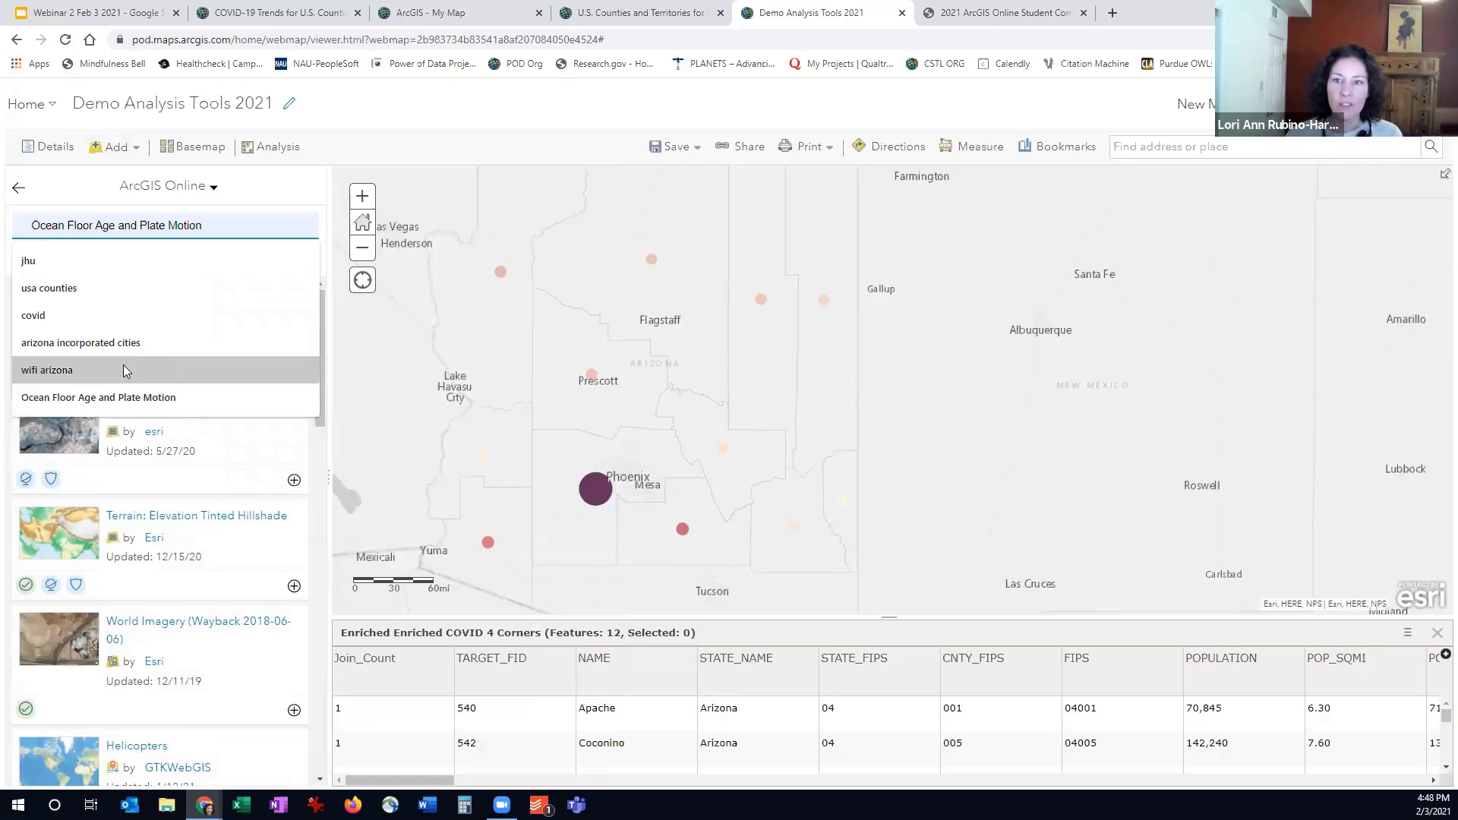
{"action": "left_click", "coordinate": [106, 342]}
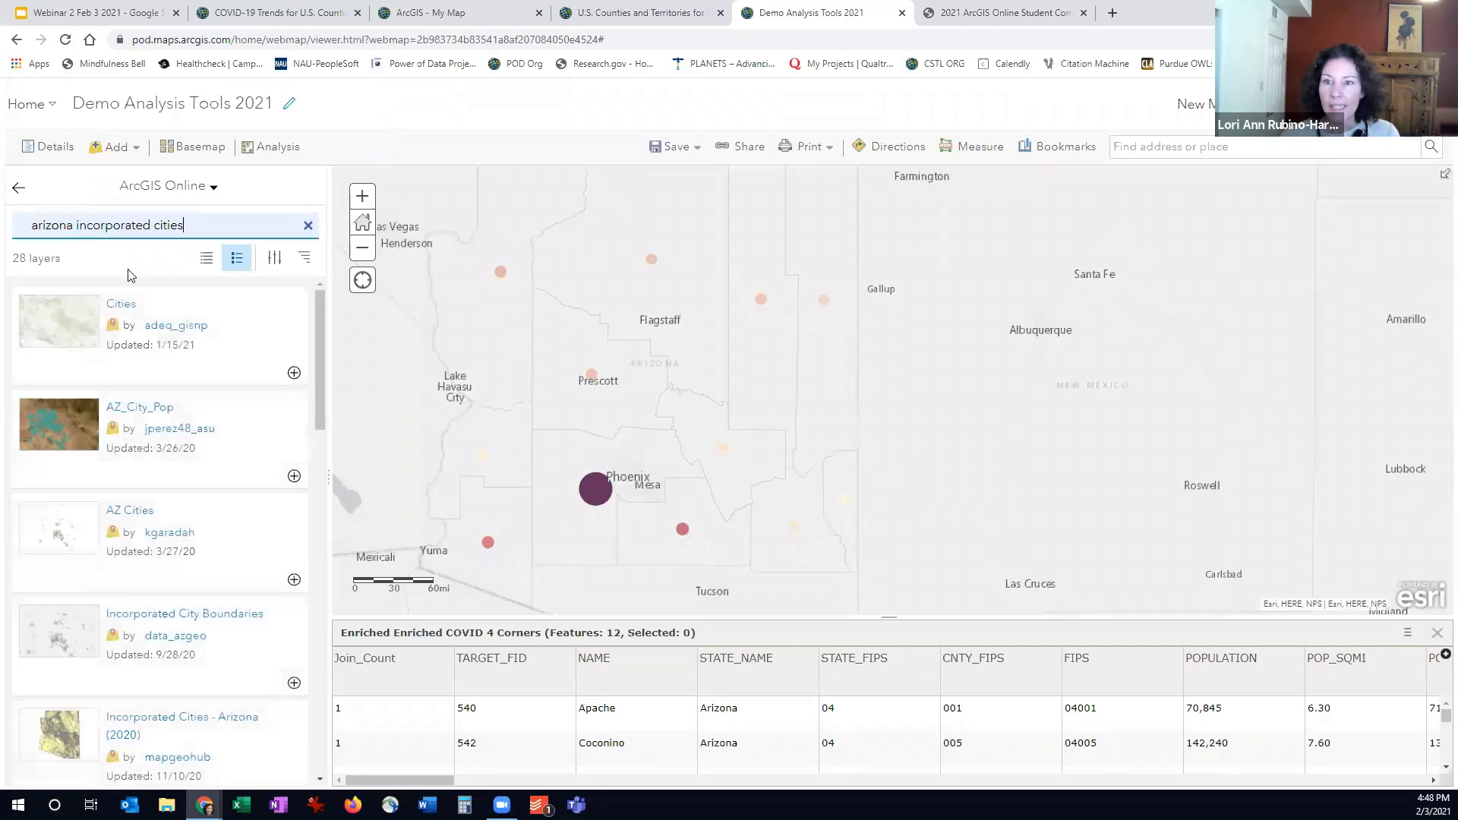
- Add the Incorporated City Boundaries layer from the search results to the map and return to the map contents
{"action": "scroll", "coordinate": [242, 347], "scroll_direction": "down", "scroll_amount": 1}
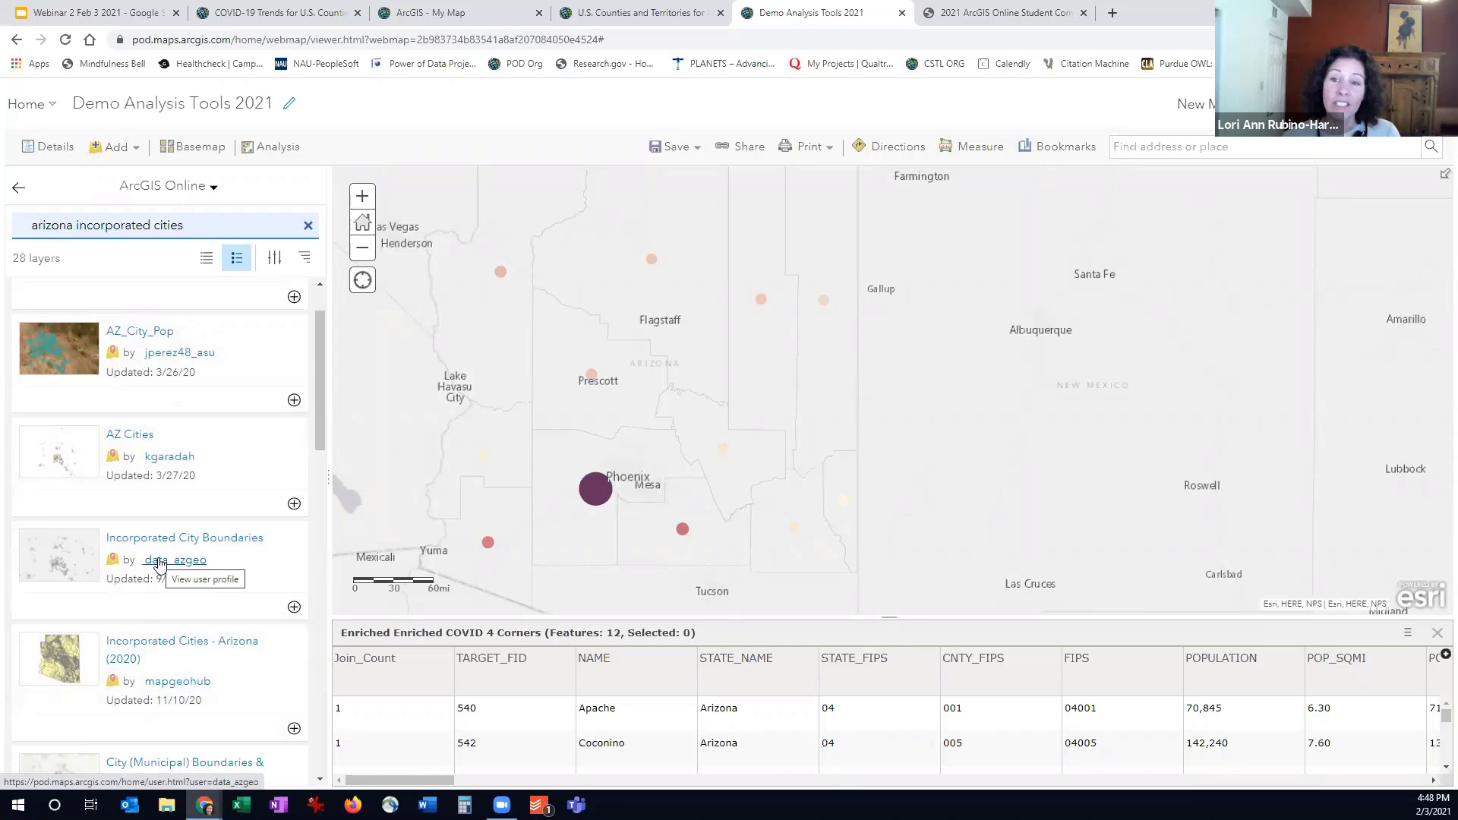
{"action": "left_click", "coordinate": [294, 606]}
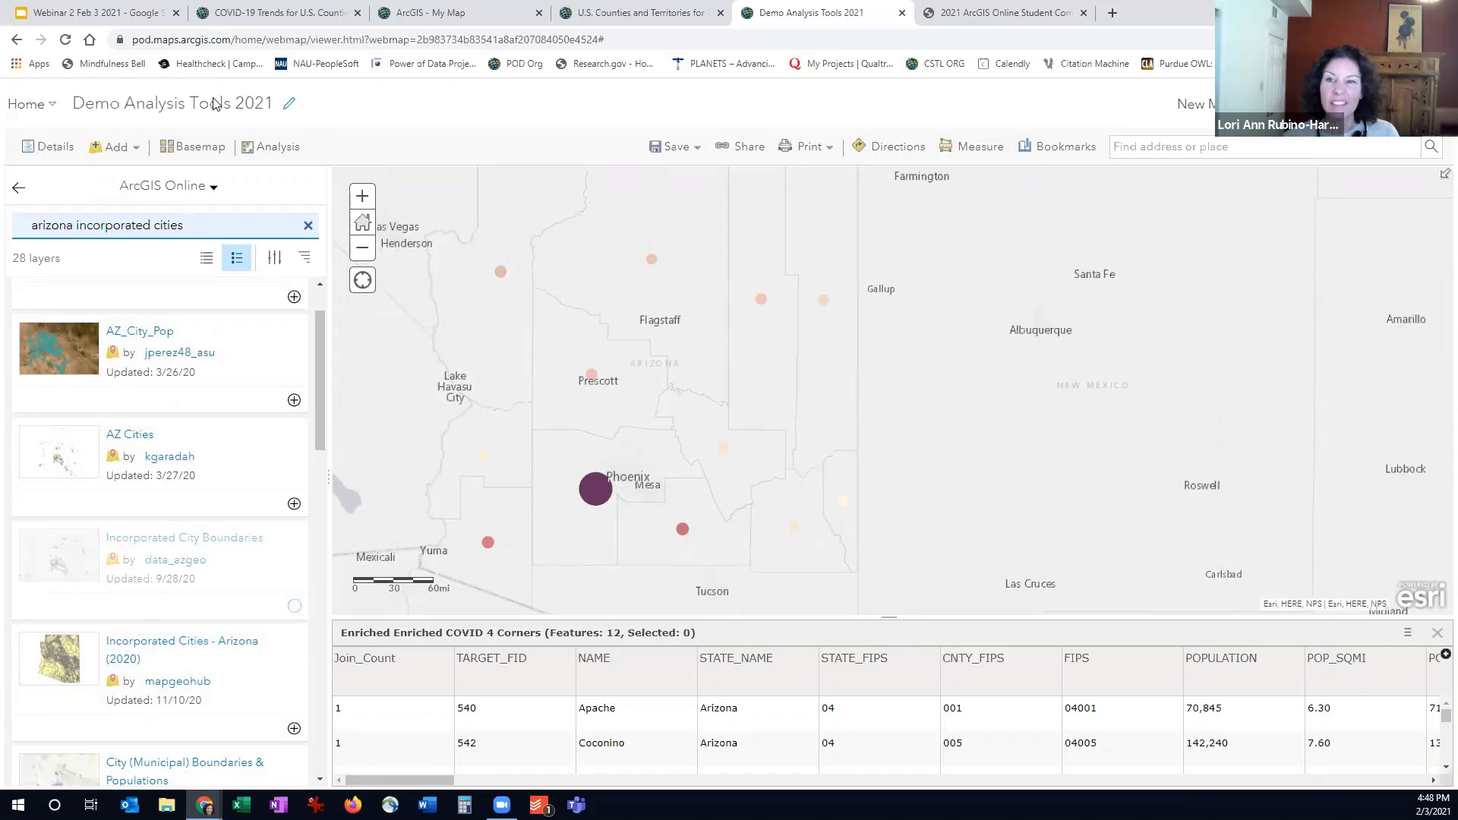
{"action": "left_click", "coordinate": [19, 190]}
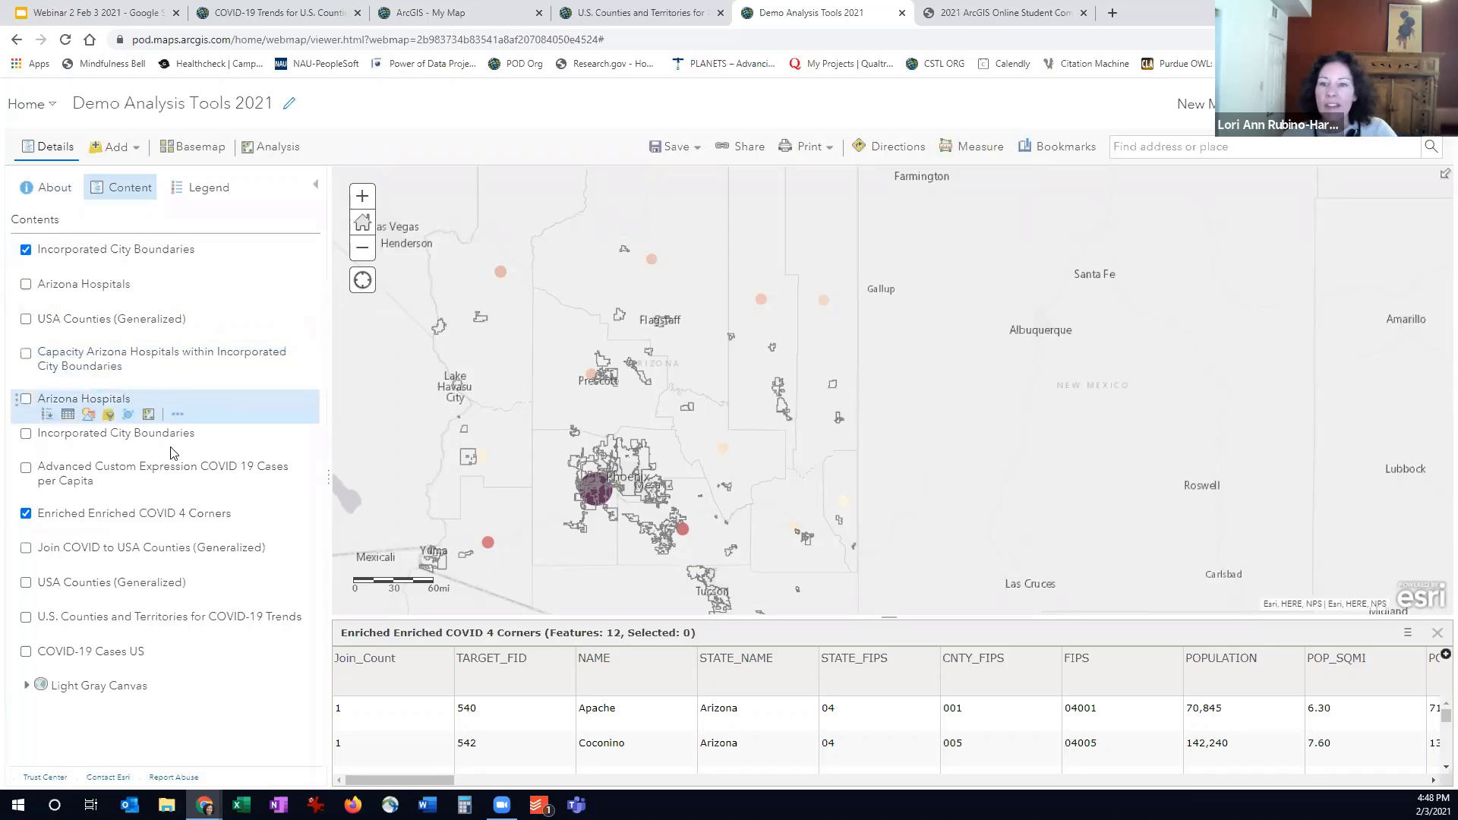
- Show only the newly added Arizona Hospitals layer, hiding Enriched Enriched COVID 4 Corners and Incorporated City Boundaries
{"action": "left_click", "coordinate": [26, 513]}
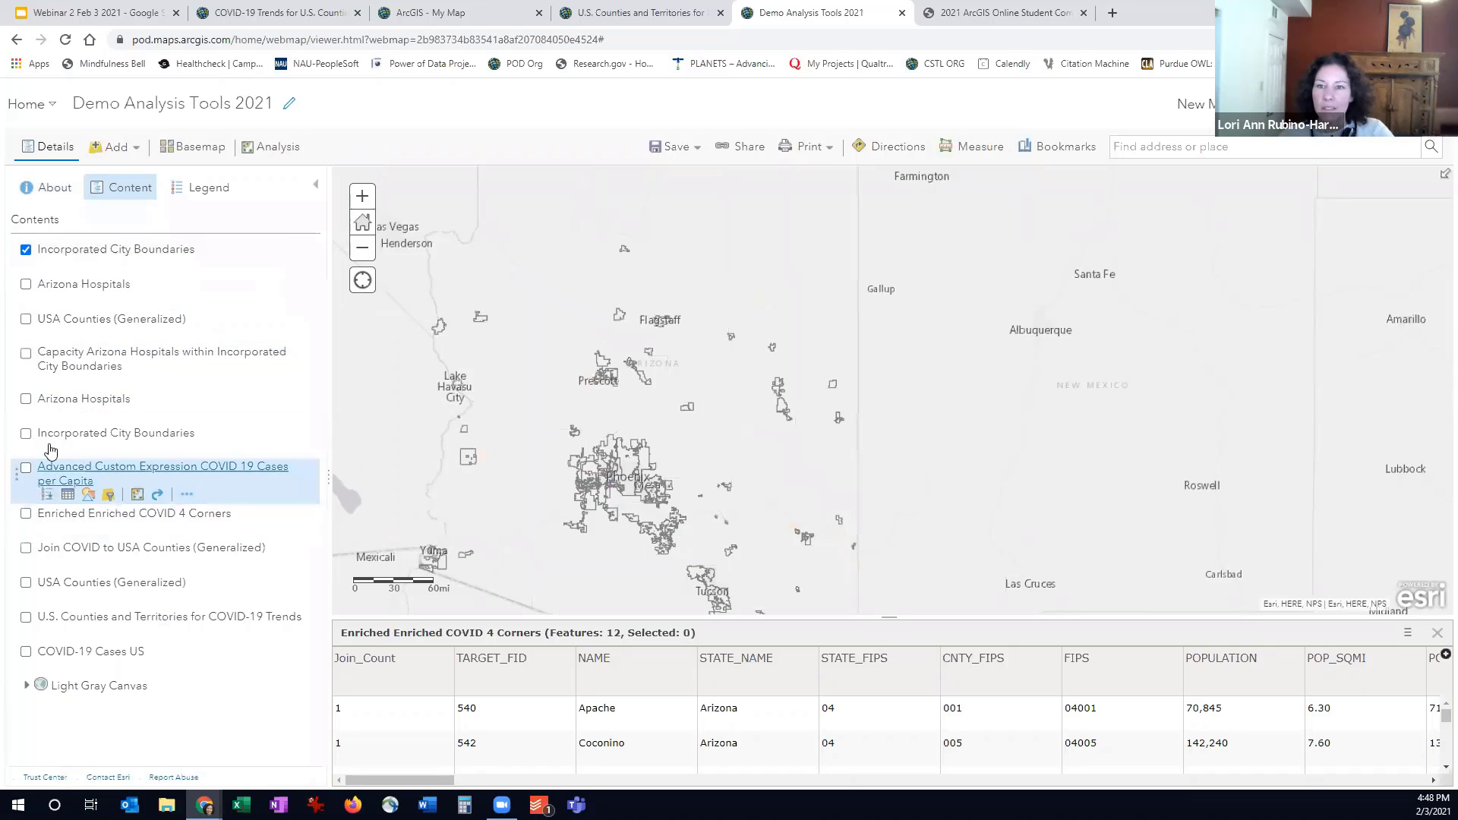
{"action": "left_click", "coordinate": [25, 285]}
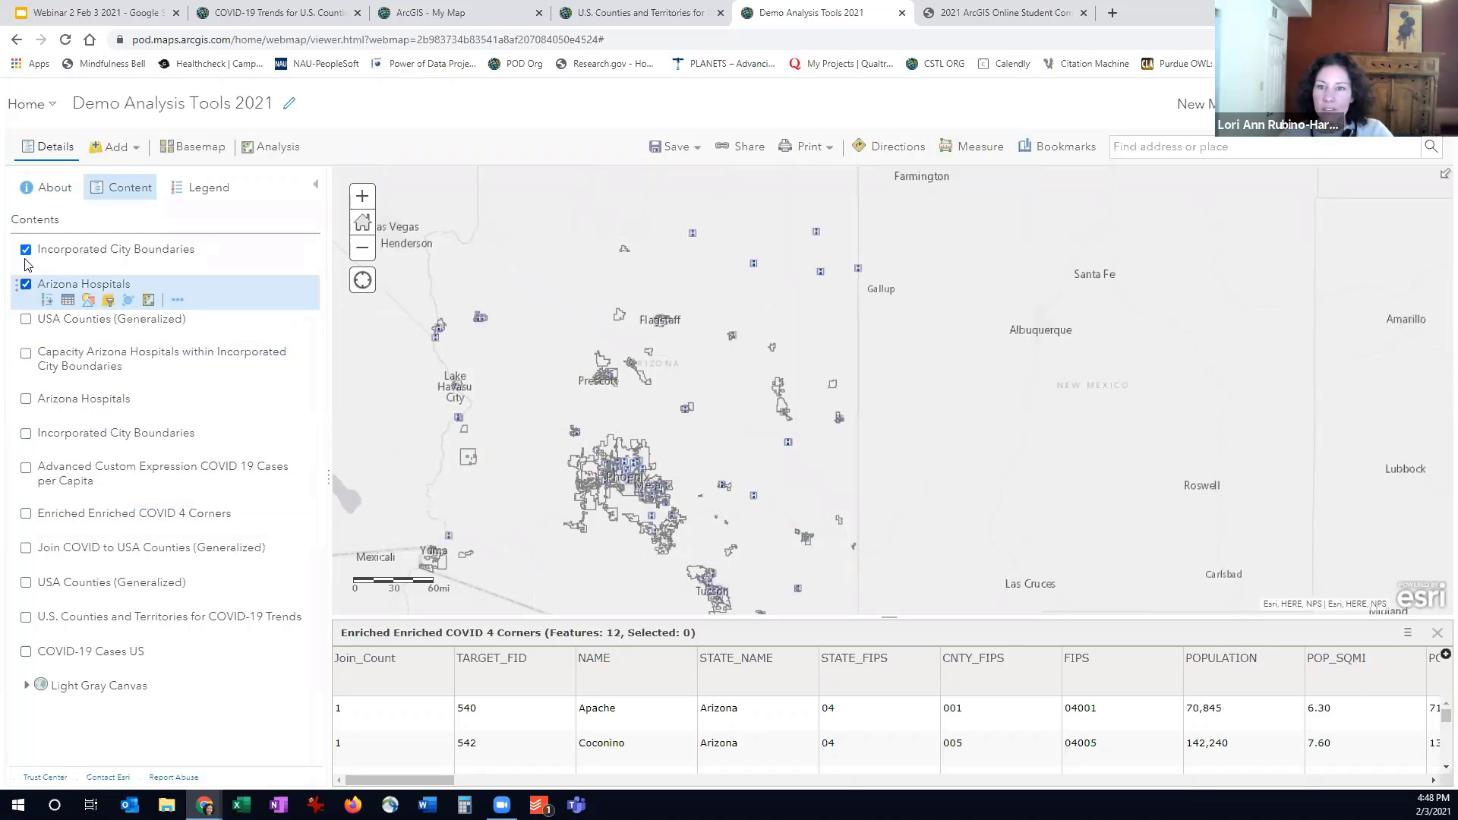
{"action": "left_click", "coordinate": [26, 250]}
- Open the attribute pop-up of the isolated hospital point northwest of Phoenix
{"action": "scroll", "coordinate": [542, 433], "scroll_direction": "up", "scroll_amount": 1}
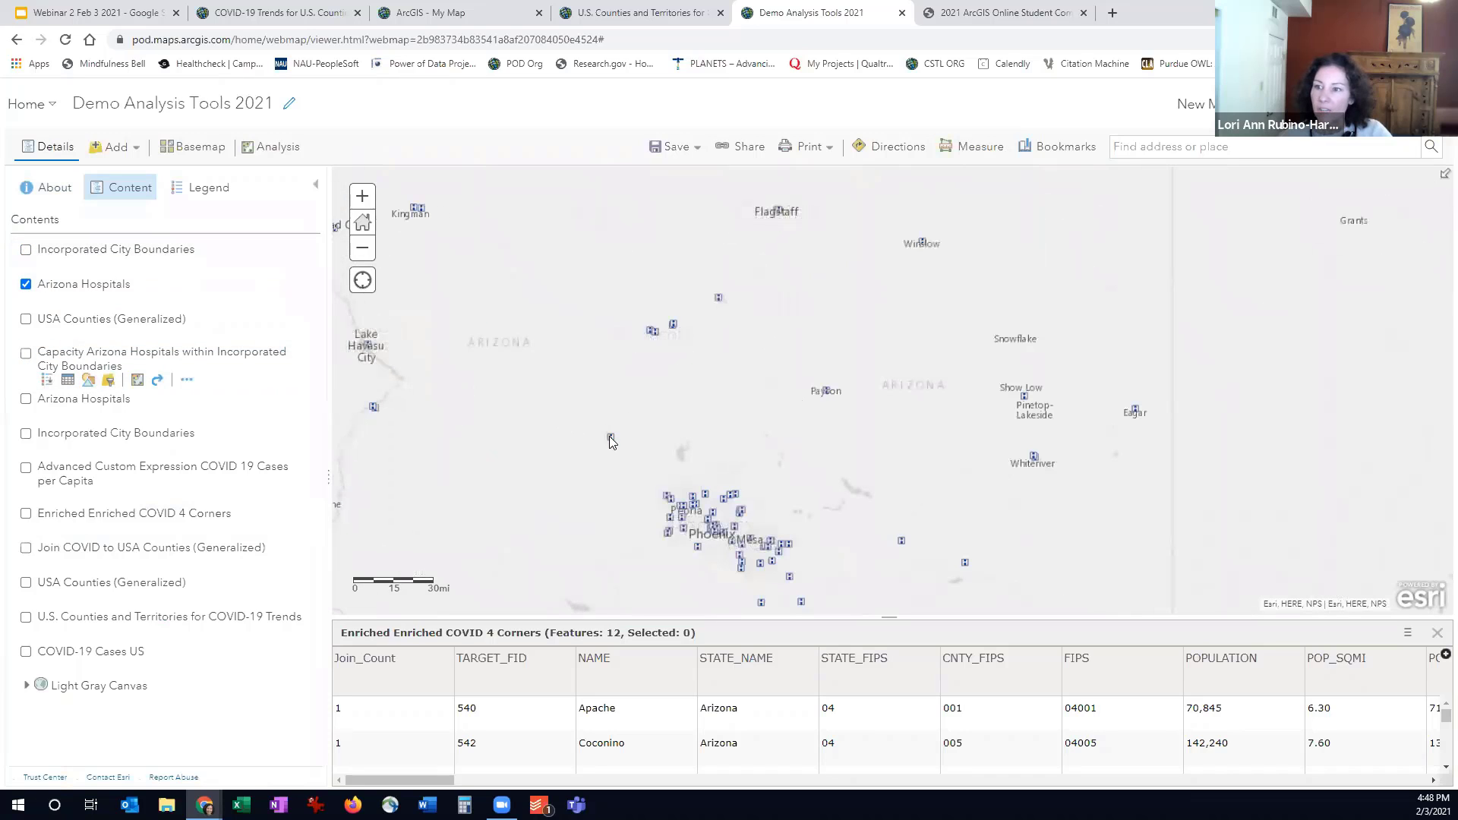
{"action": "left_click", "coordinate": [611, 440]}
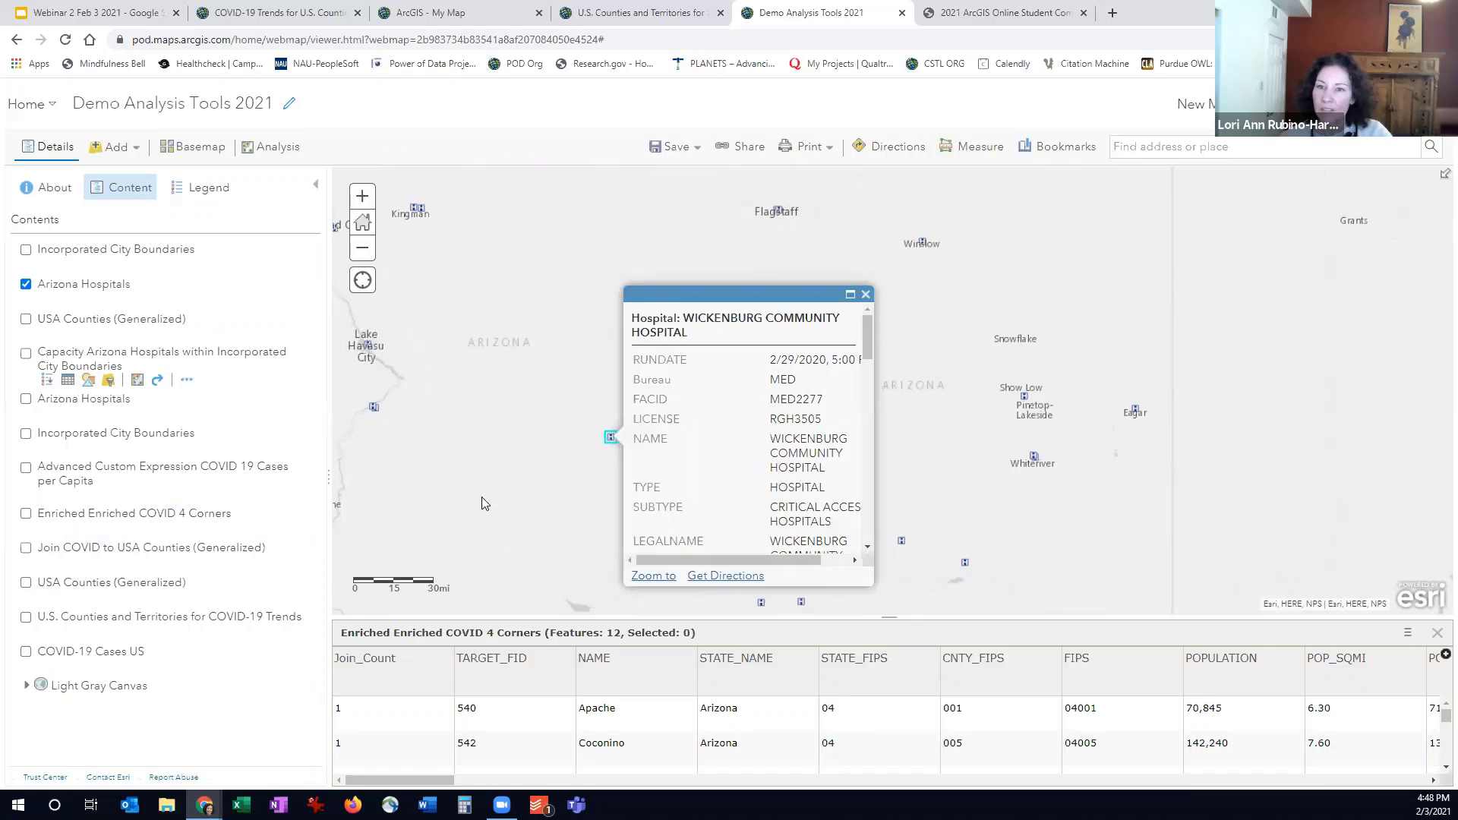
- Open the Arizona Hospitals attribute table and look across its address, county and telephone fields
{"action": "left_click", "coordinate": [67, 299]}
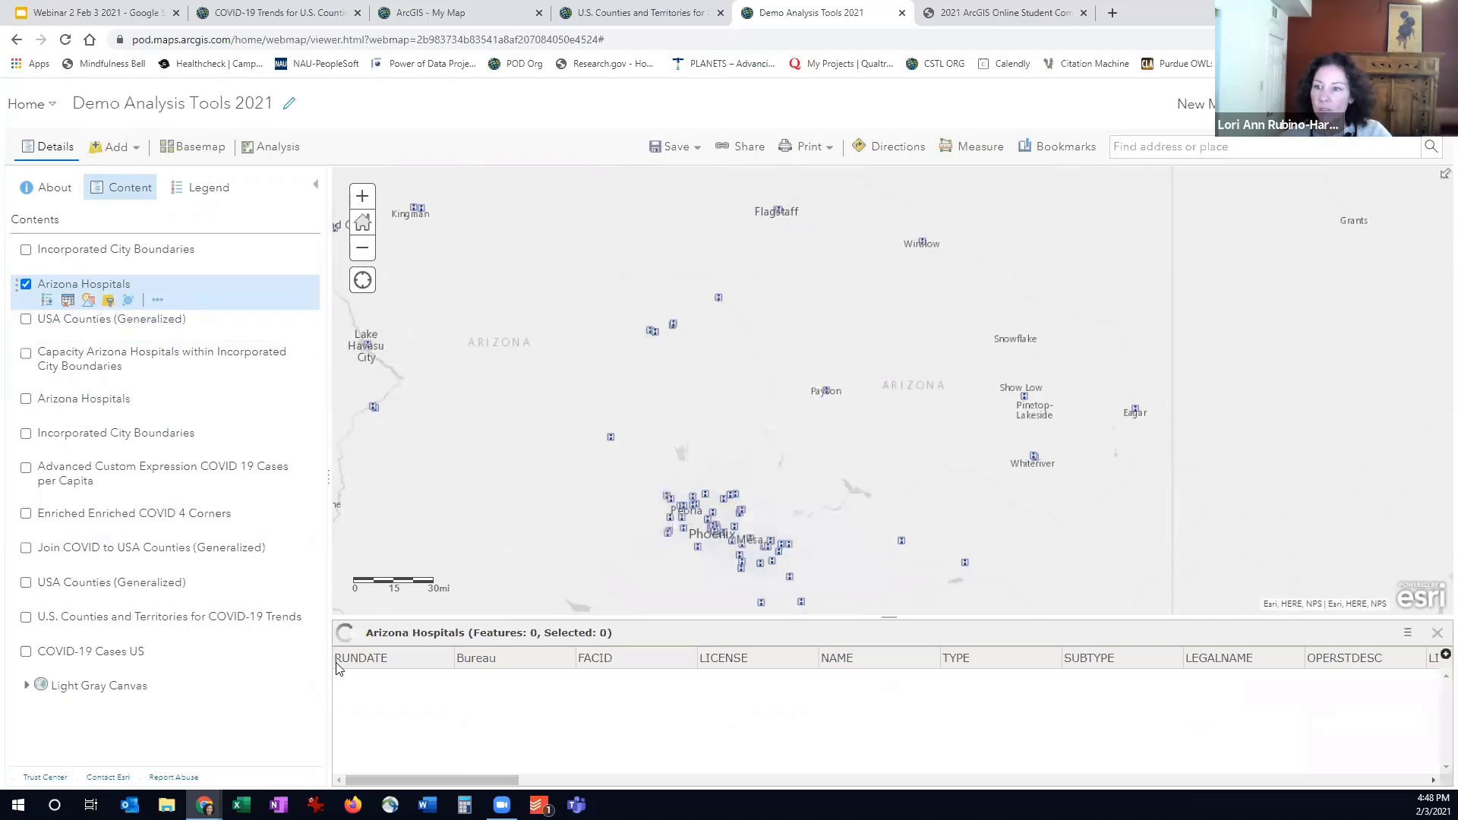
{"action": "left_click_drag", "start_coordinate": [448, 776], "coordinate": [742, 789]}
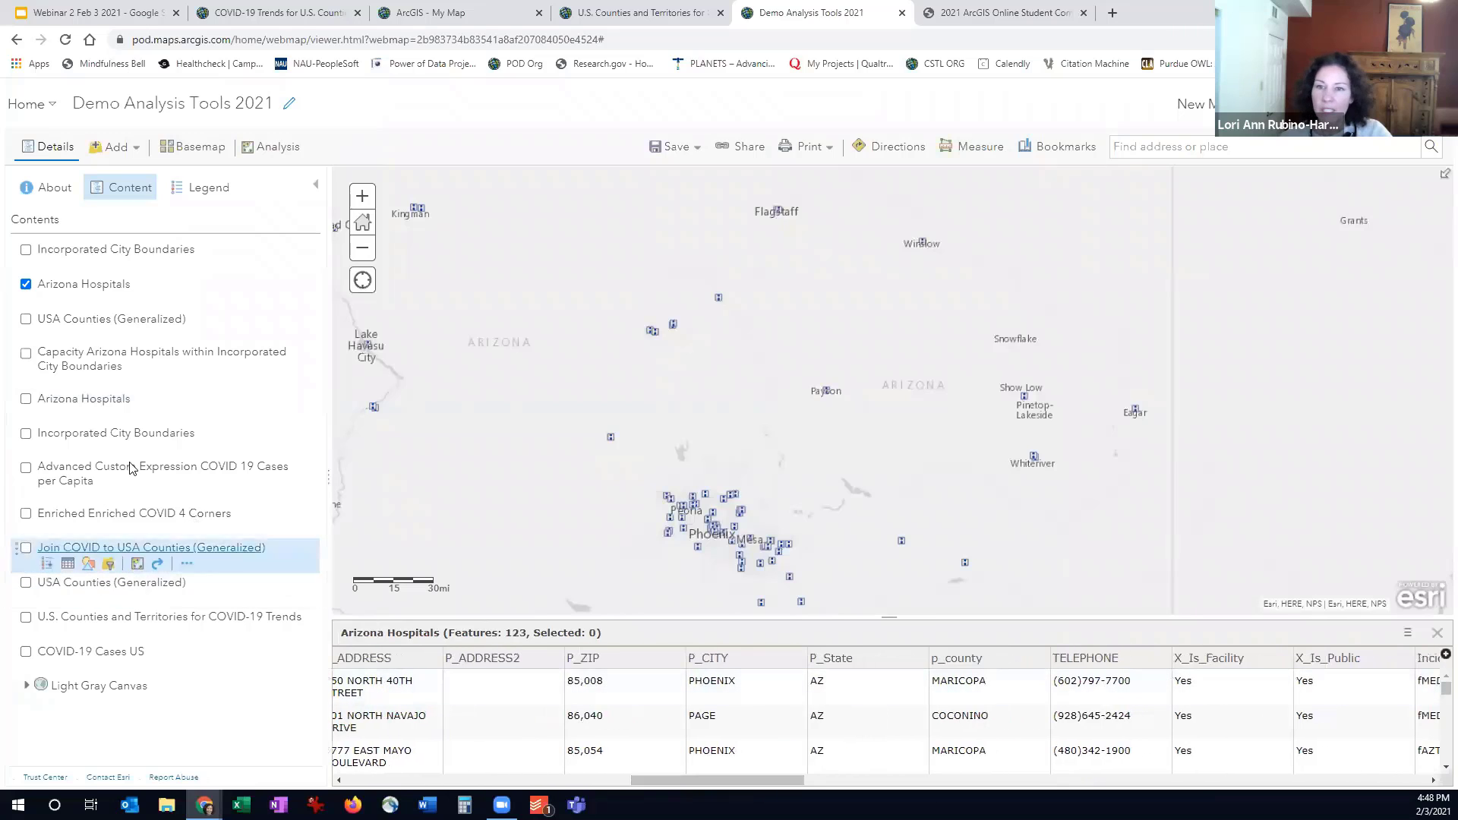
- Show Incorporated City Boundaries instead of Arizona Hospitals and examine its attribute table in an enlarged view before closing it
{"action": "left_click", "coordinate": [25, 285]}
{"action": "left_click", "coordinate": [25, 250]}
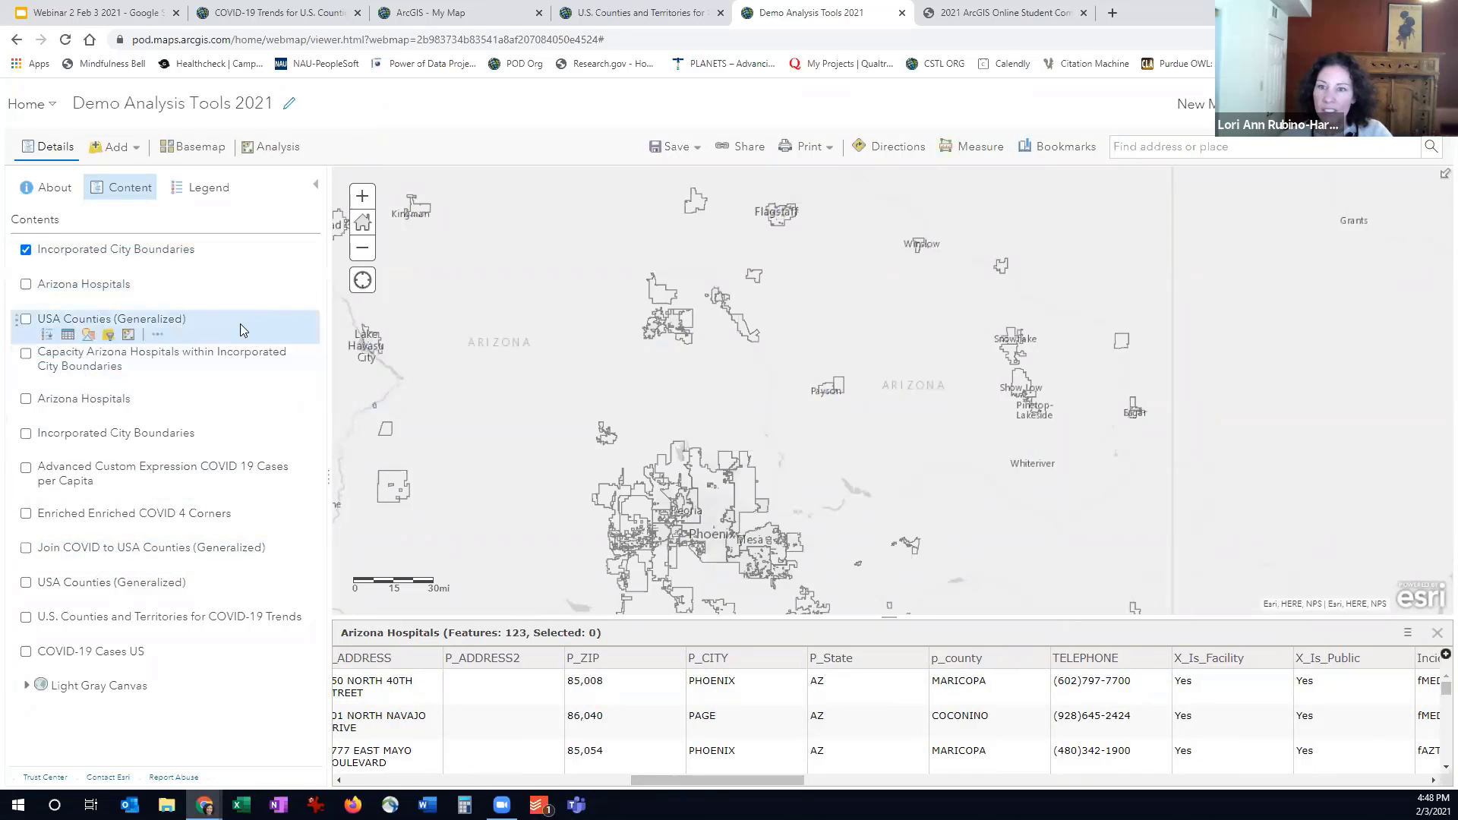
{"action": "left_click", "coordinate": [68, 267]}
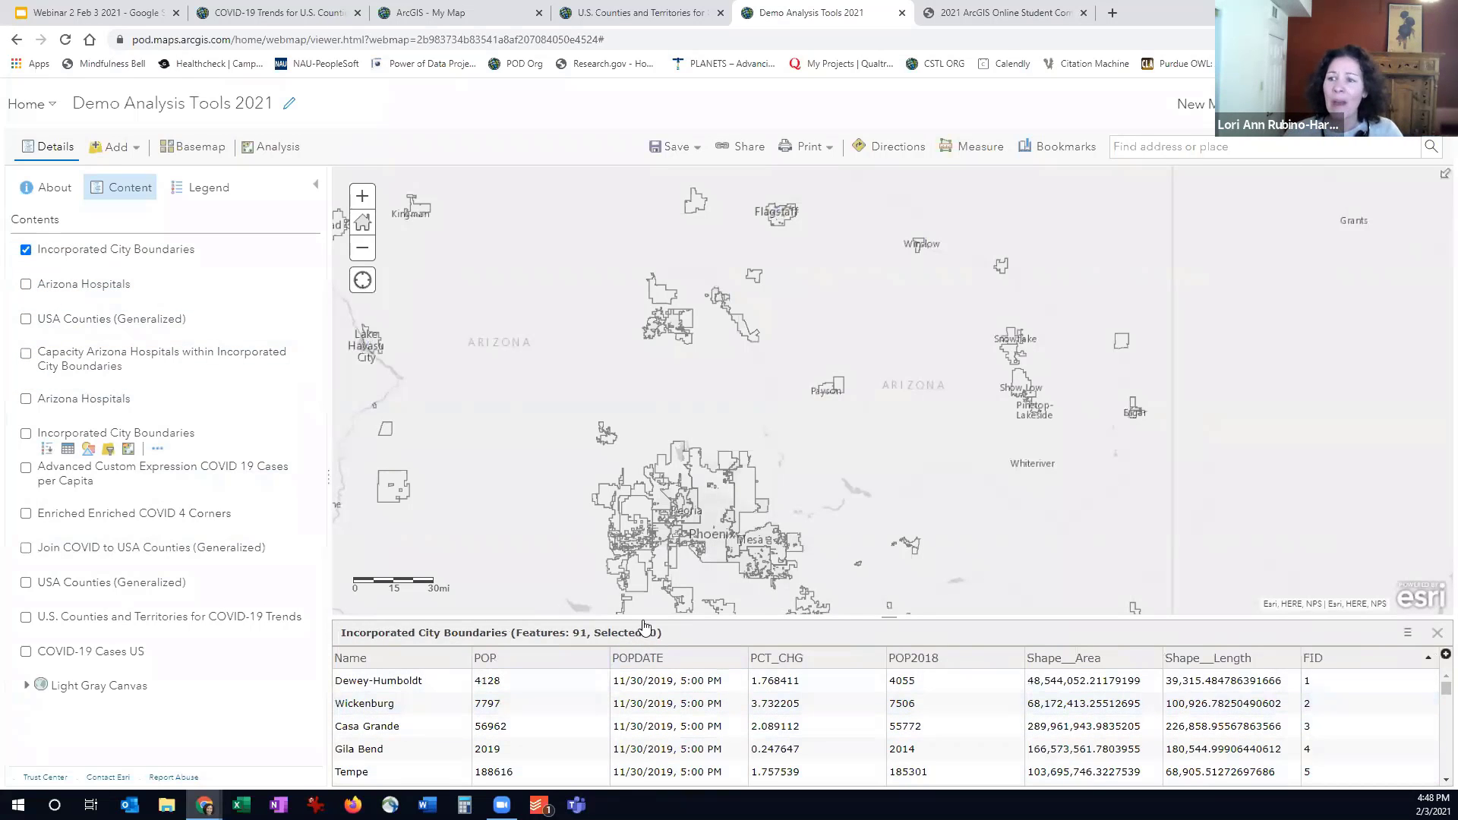
{"action": "left_click_drag", "start_coordinate": [641, 619], "coordinate": [630, 471]}
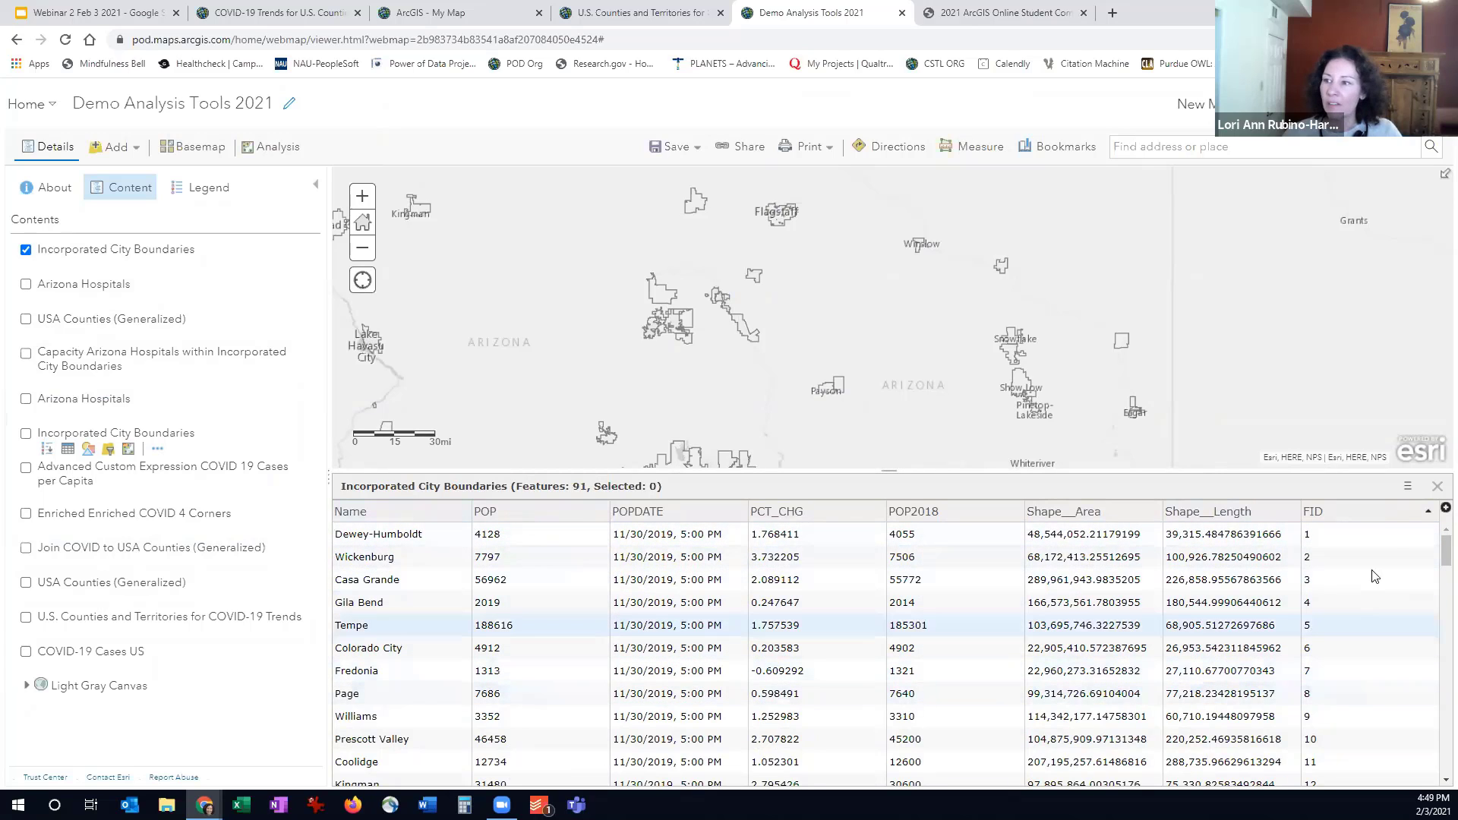
{"action": "left_click", "coordinate": [1437, 486]}
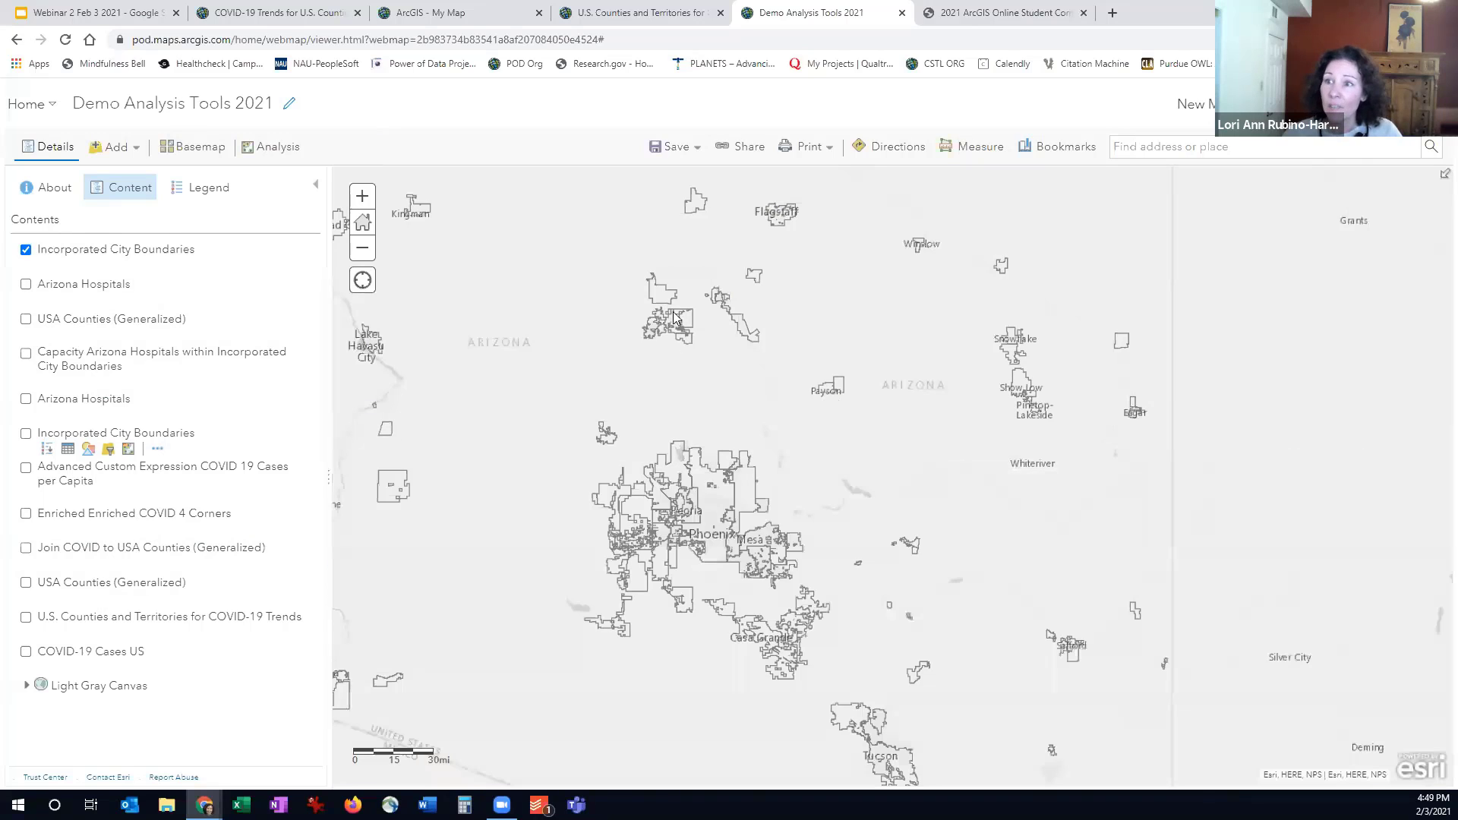
- View the attribute pop-up of the Chino Valley city boundary and close it
{"action": "scroll", "coordinate": [661, 304], "scroll_direction": "up", "scroll_amount": 1}
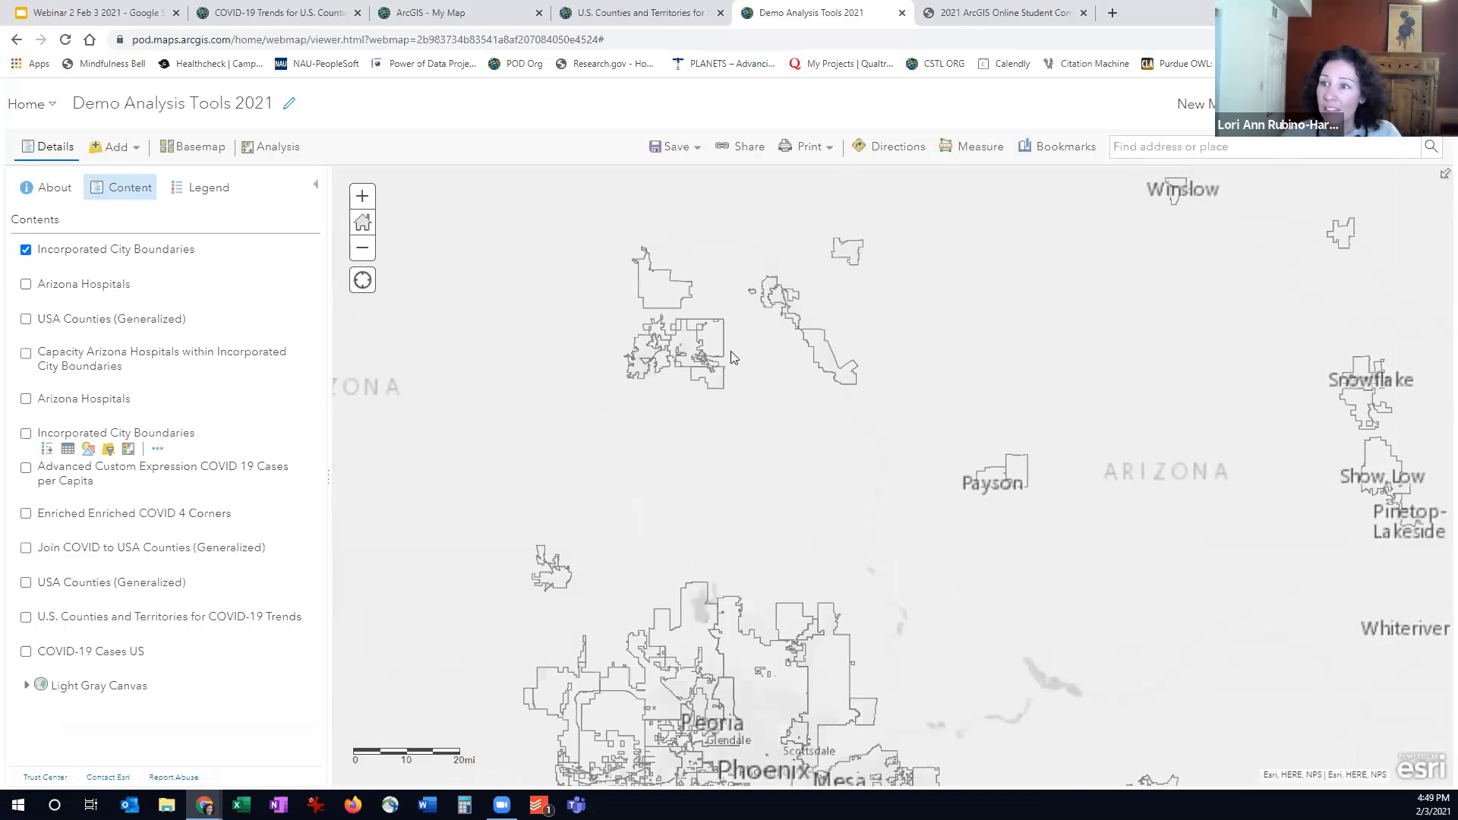
{"action": "left_click", "coordinate": [671, 299]}
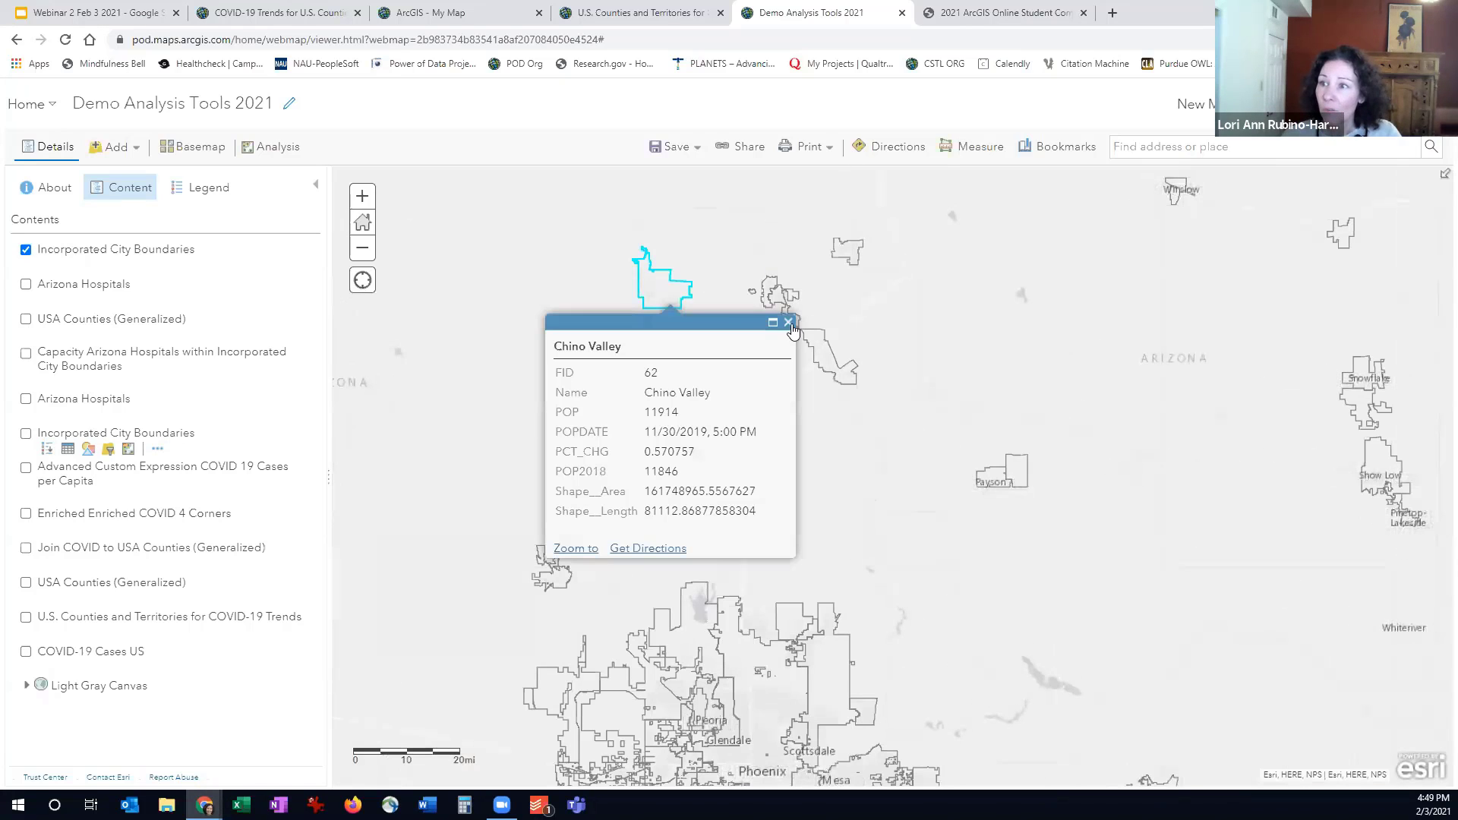
{"action": "left_click", "coordinate": [788, 323]}
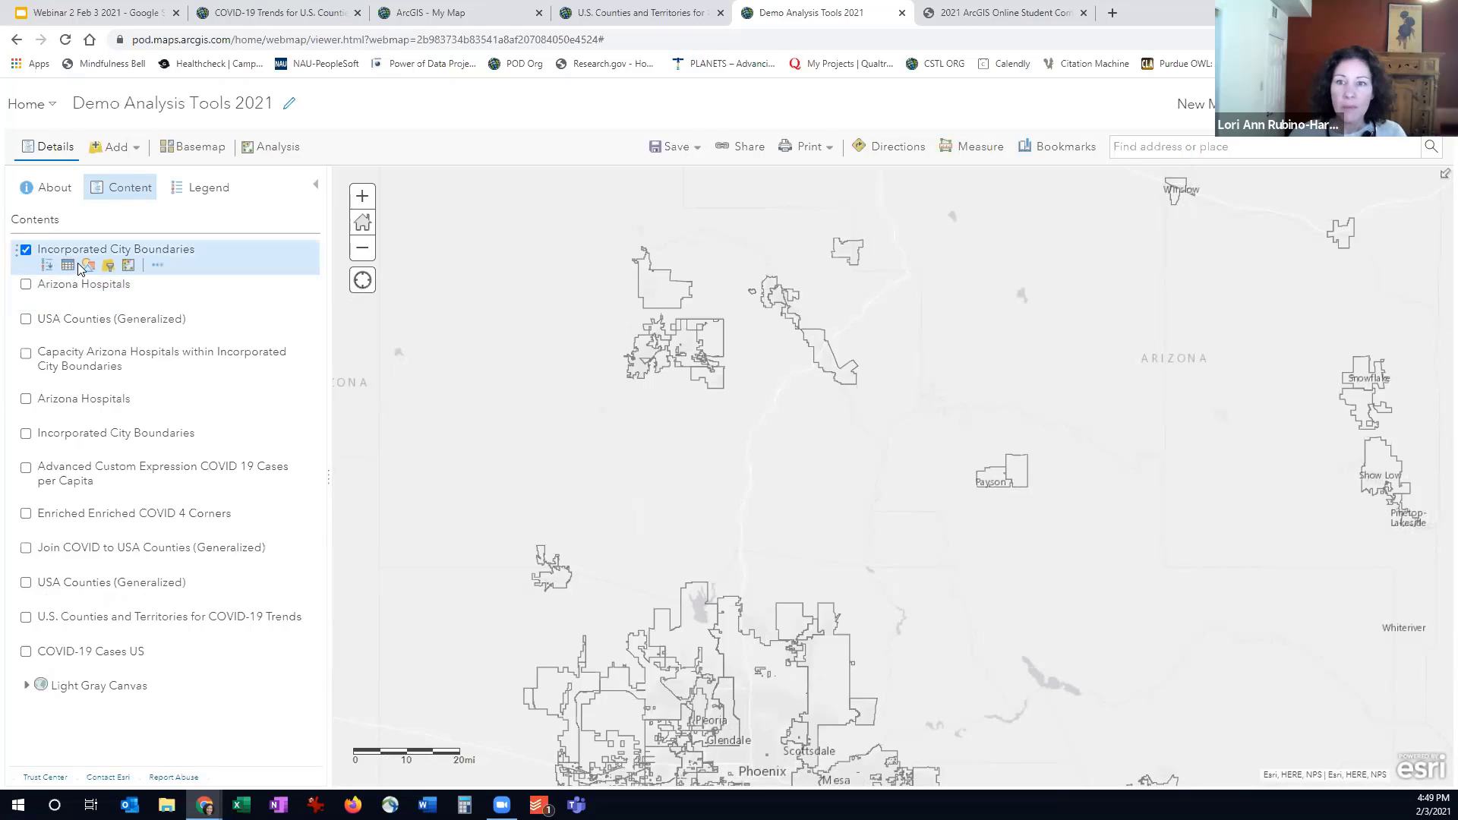
- Start the Summarize Within analysis for the Incorporated City Boundaries layer
{"action": "left_click", "coordinate": [129, 266]}
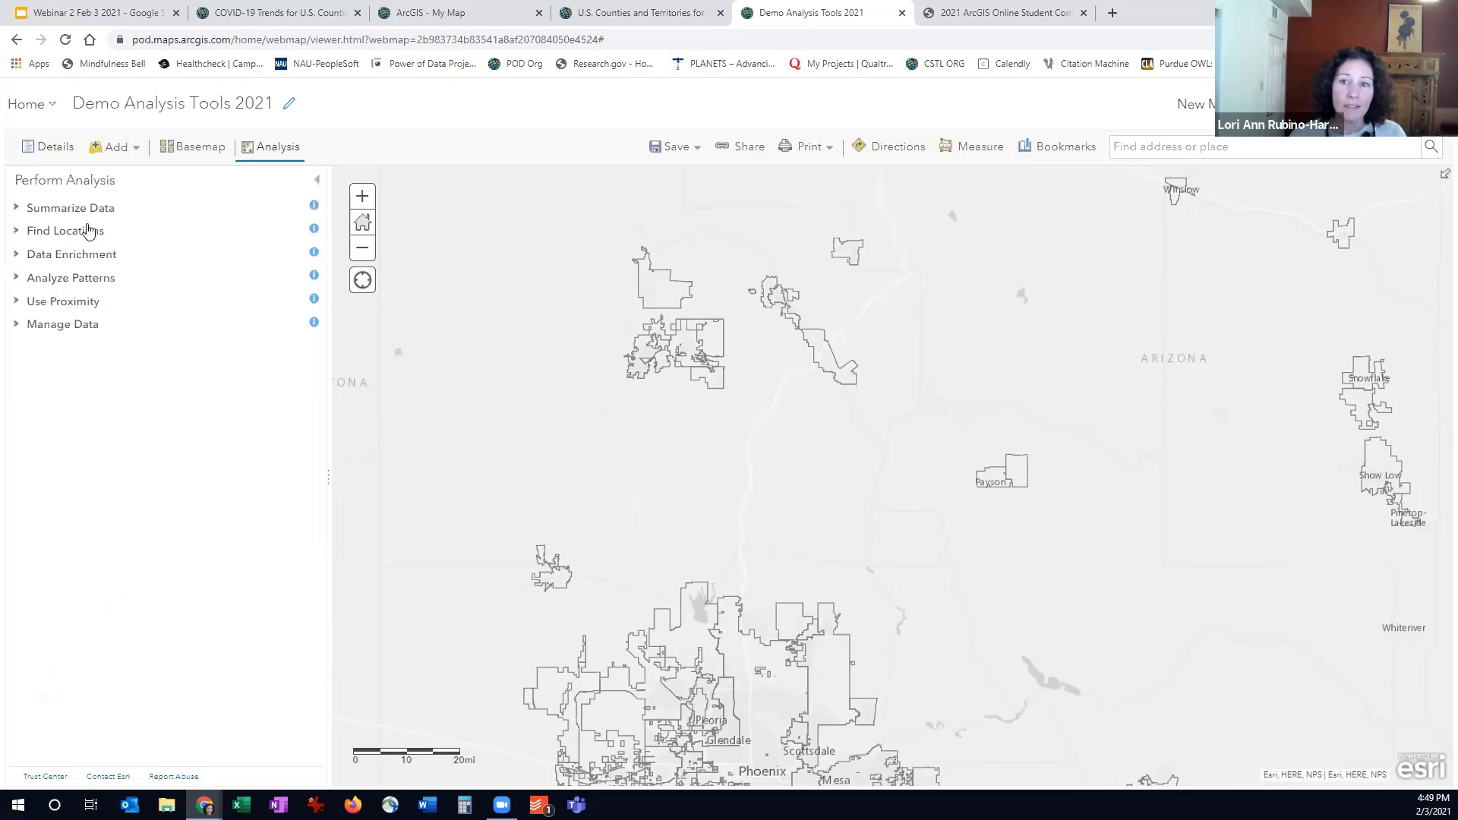
{"action": "left_click", "coordinate": [68, 208]}
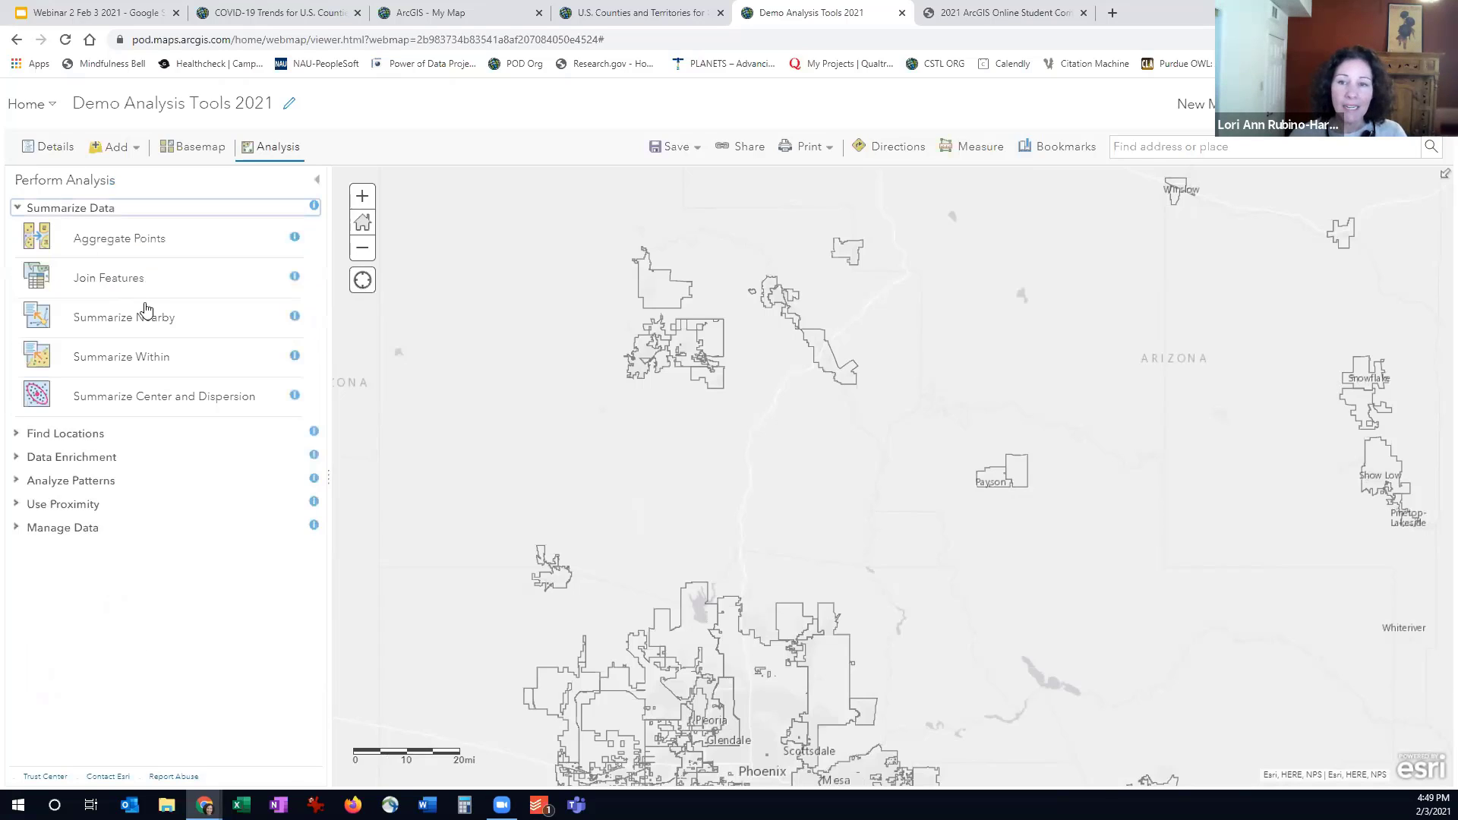
{"action": "left_click", "coordinate": [146, 364]}
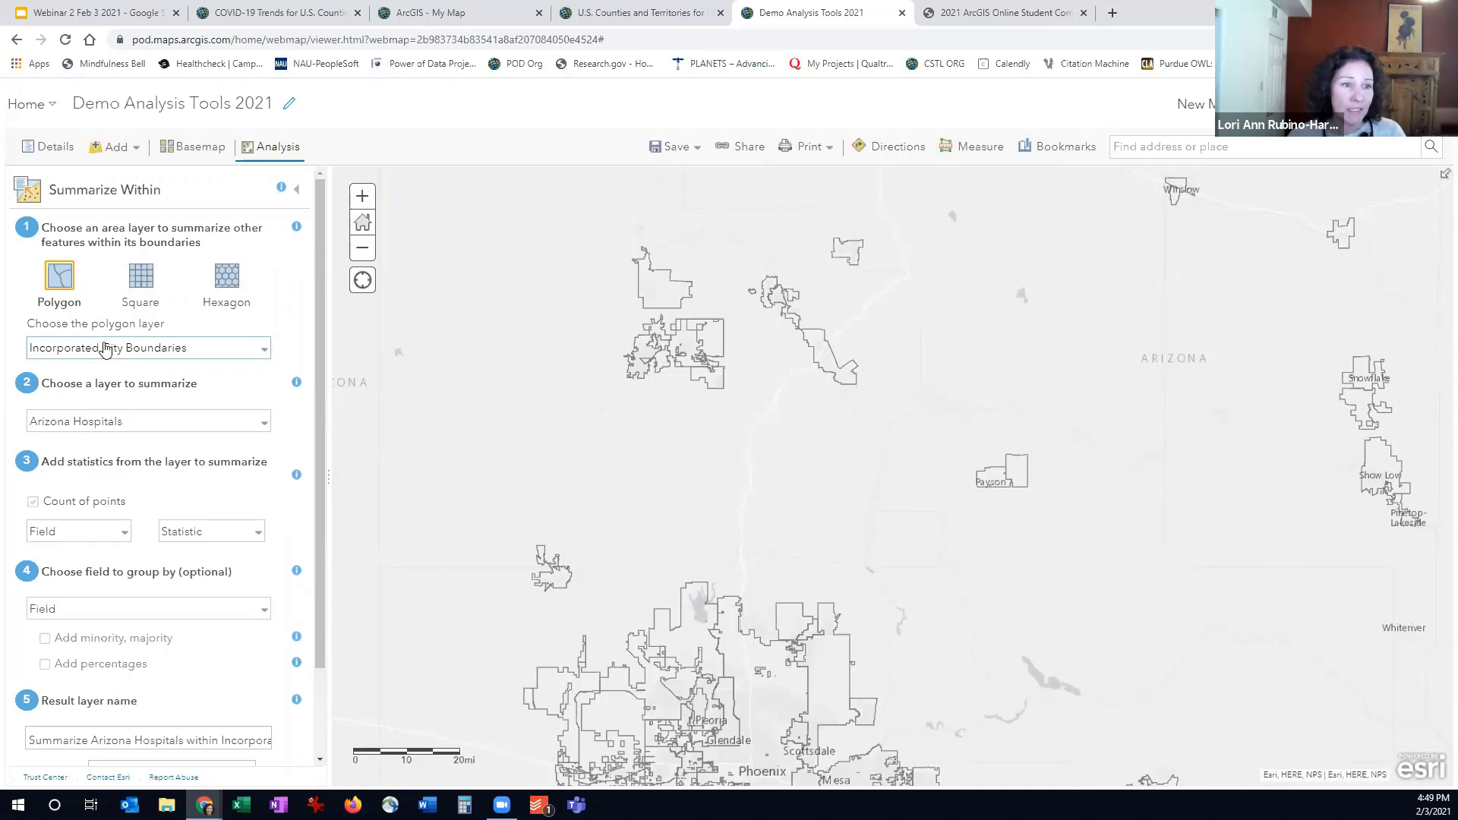
- Add the Sum of the CAPACITY field from Arizona Hospitals as a statistic for Summarize Within
{"action": "left_click", "coordinate": [99, 536]}
{"action": "left_click", "coordinate": [96, 561]}
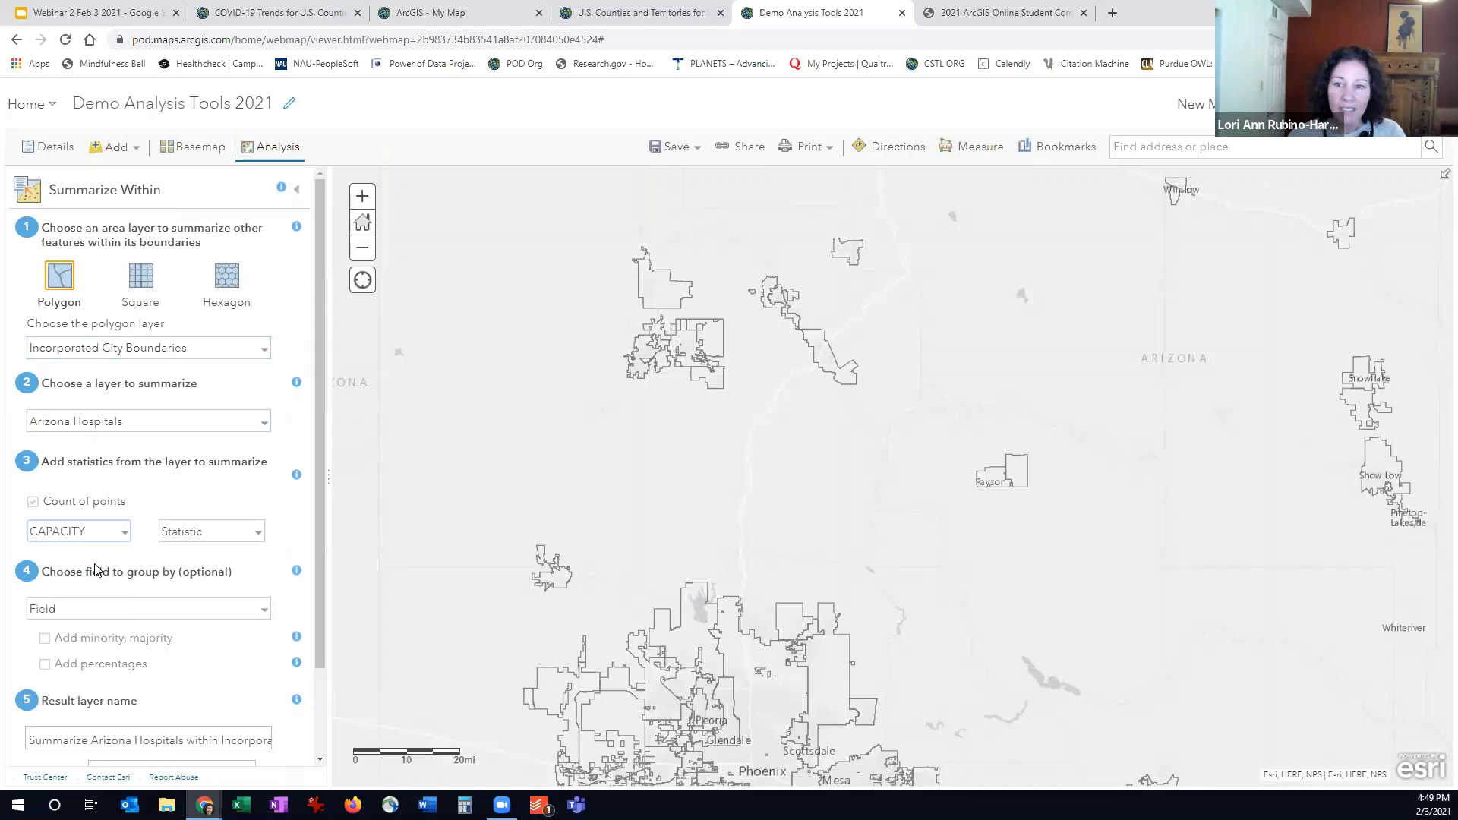
{"action": "left_click", "coordinate": [221, 532]}
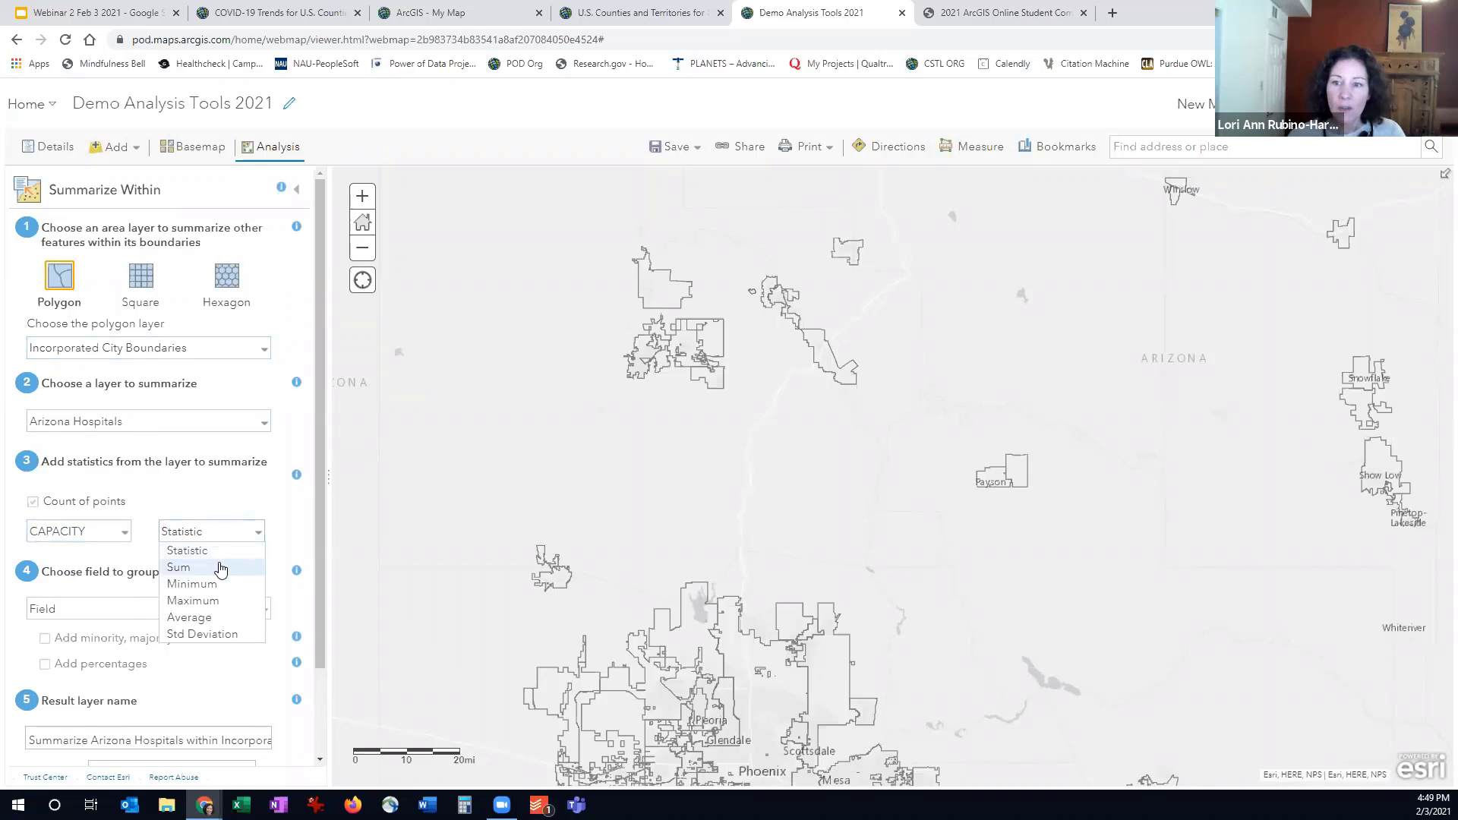
{"action": "left_click", "coordinate": [218, 567]}
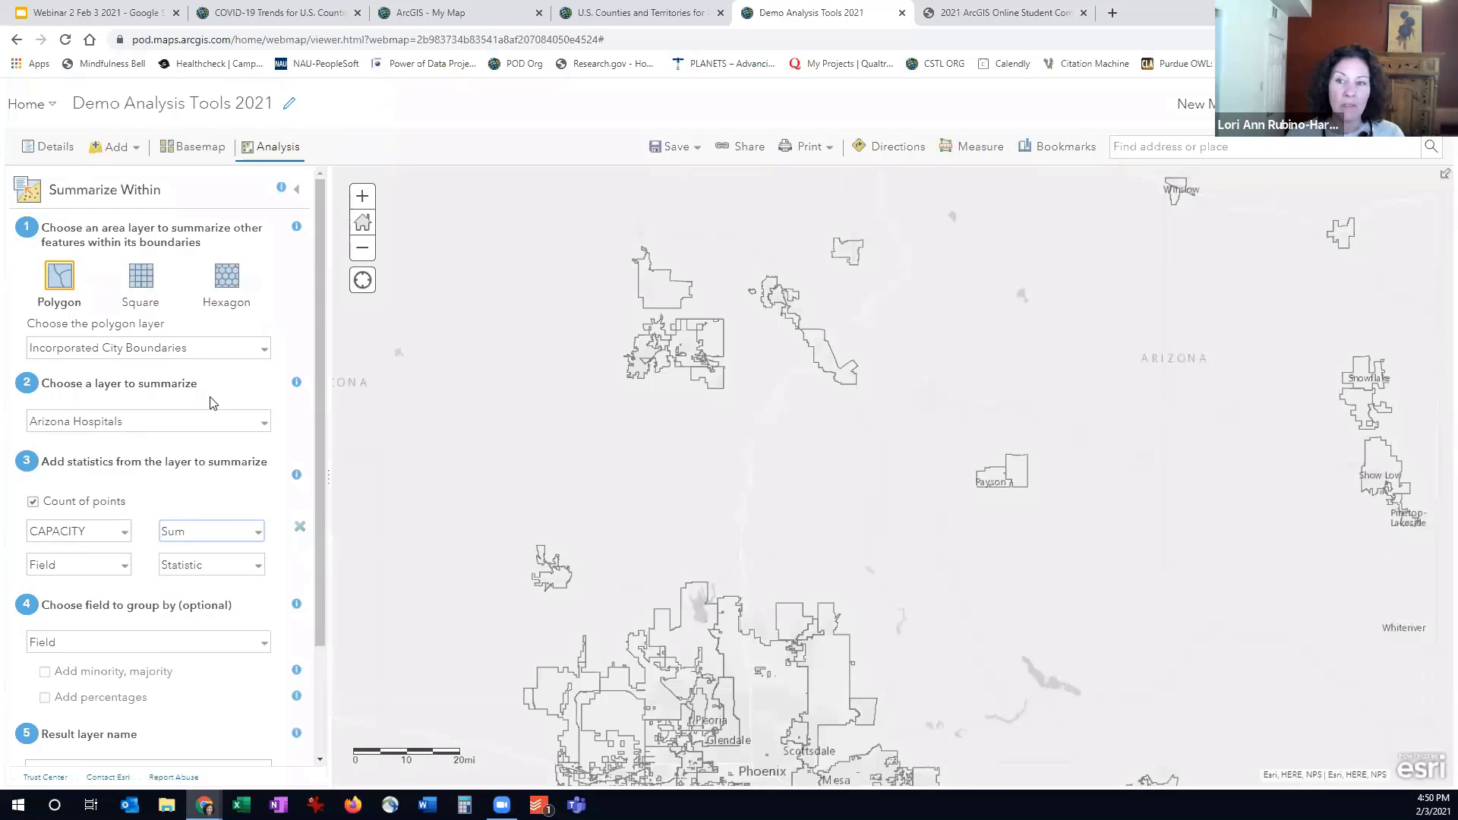
{"action": "scroll", "coordinate": [212, 413], "scroll_direction": "down", "scroll_amount": 2}
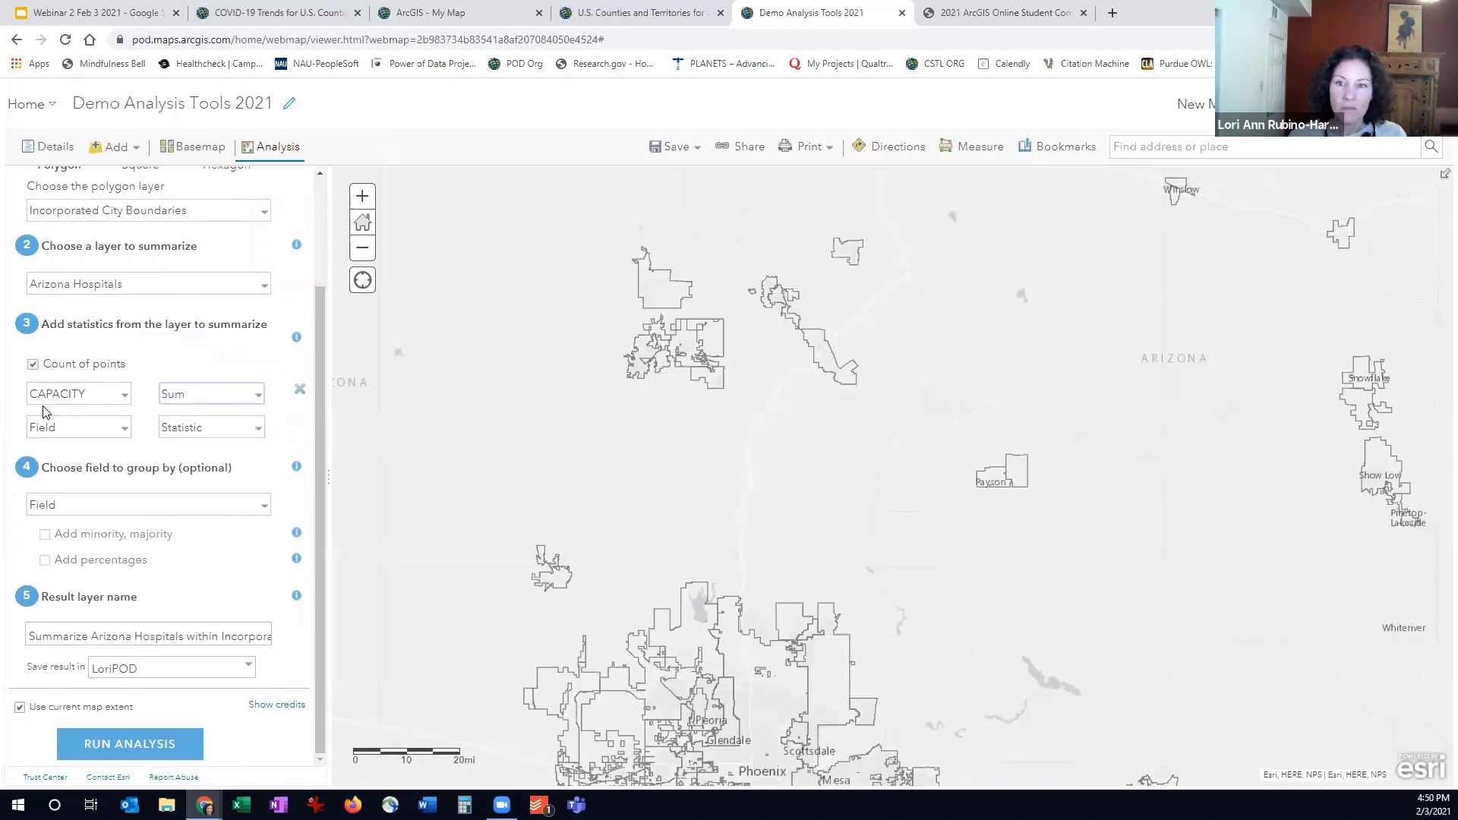
{"action": "left_click", "coordinate": [181, 395]}
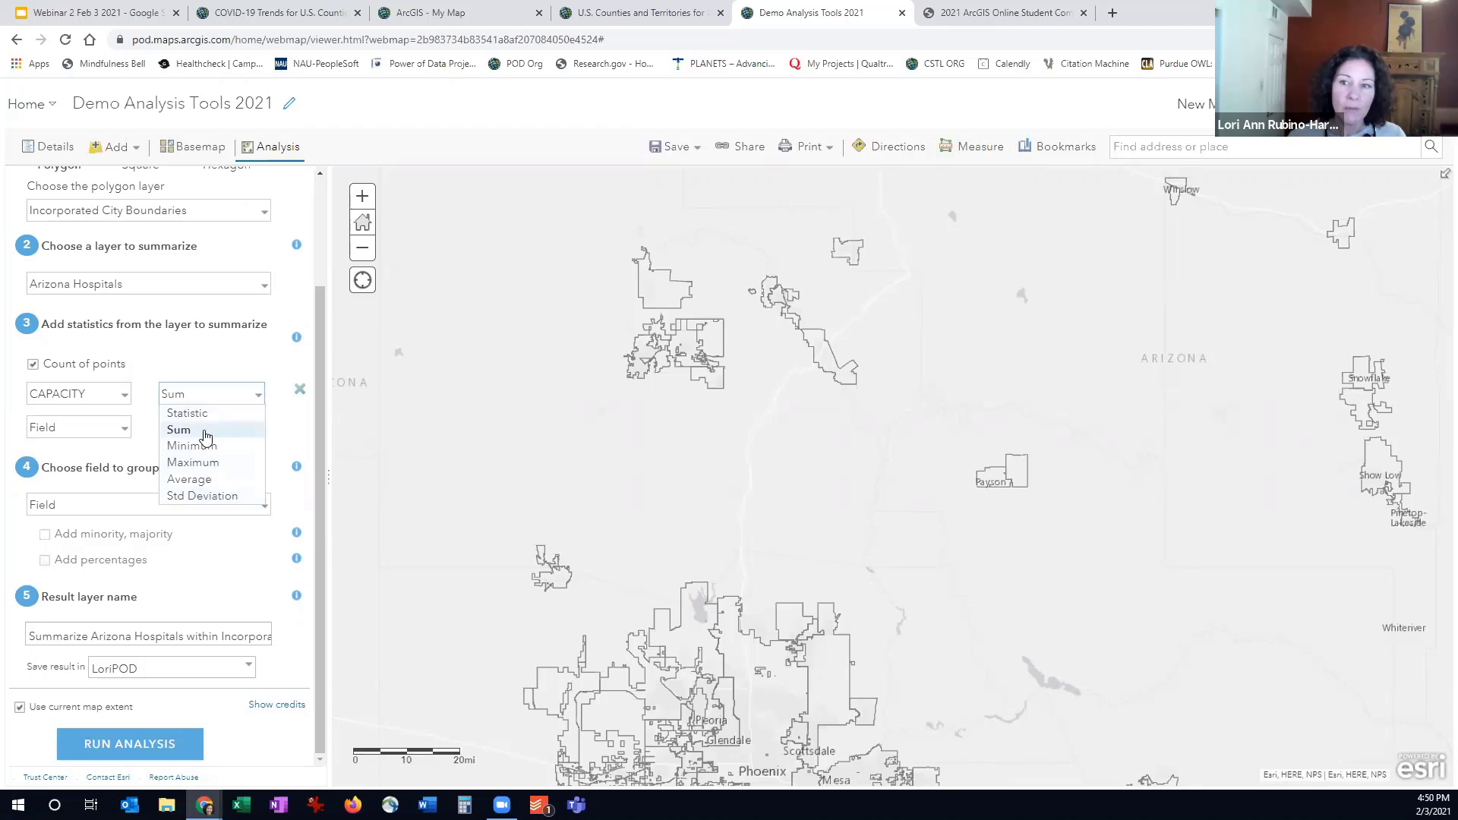
{"action": "left_click", "coordinate": [205, 431]}
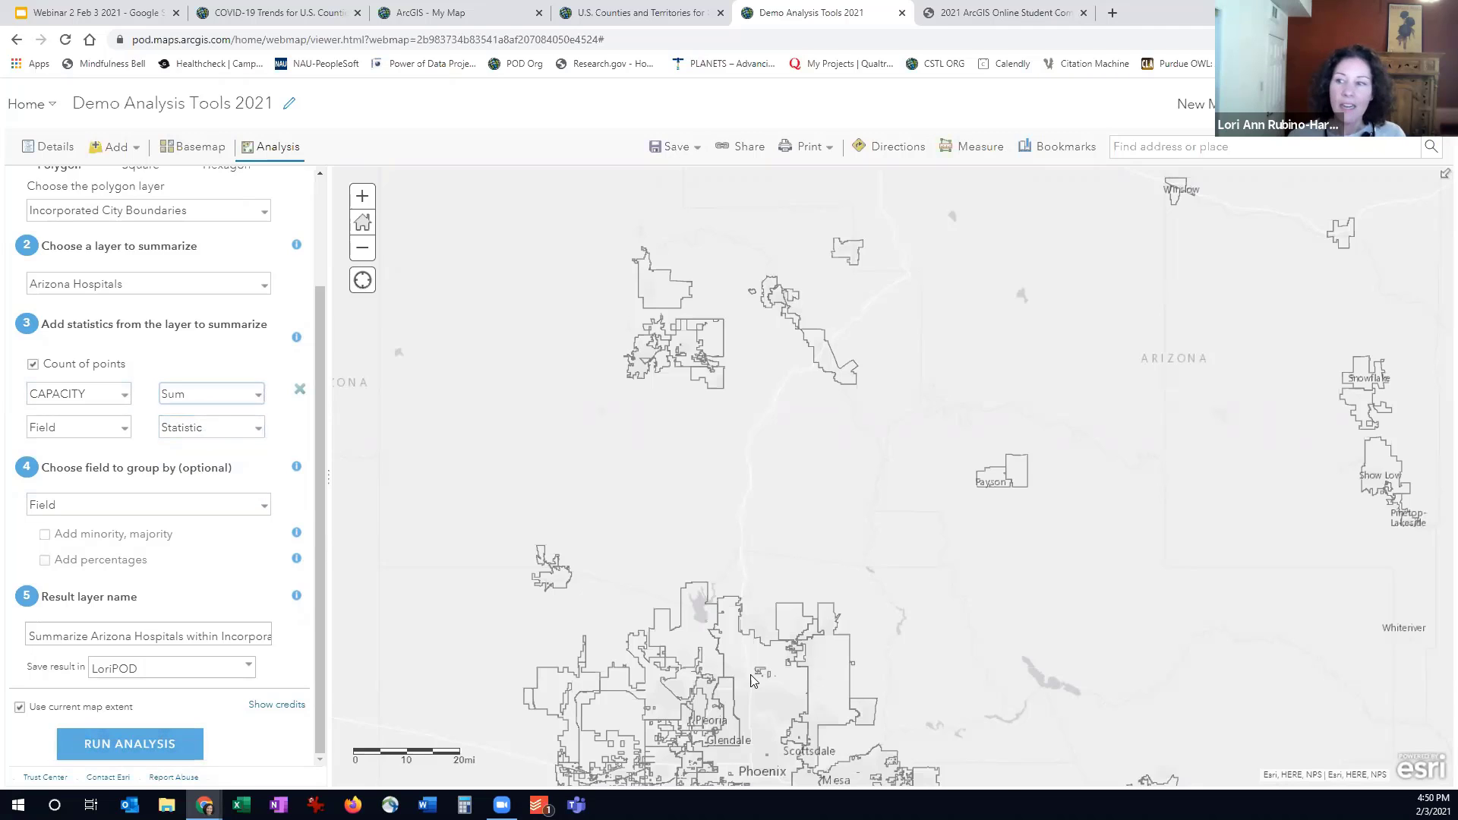
- Bring all of Arizona into the map extent and check the credit usage report for the analysis
{"action": "scroll", "coordinate": [751, 680], "scroll_direction": "down", "scroll_amount": 2}
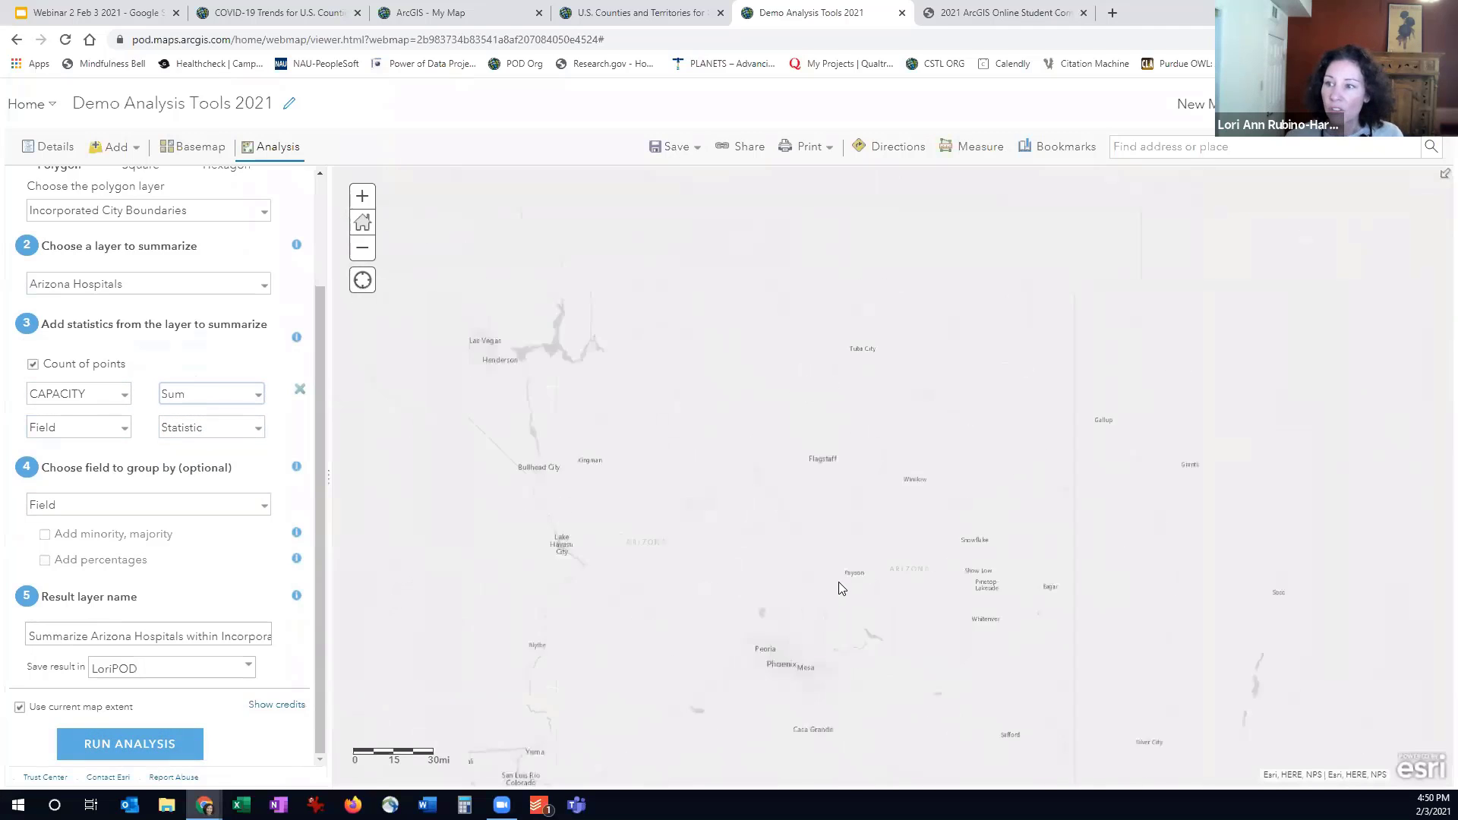
{"action": "scroll", "coordinate": [879, 586], "scroll_direction": "down", "scroll_amount": 1}
{"action": "left_click_drag", "start_coordinate": [844, 577], "coordinate": [842, 463]}
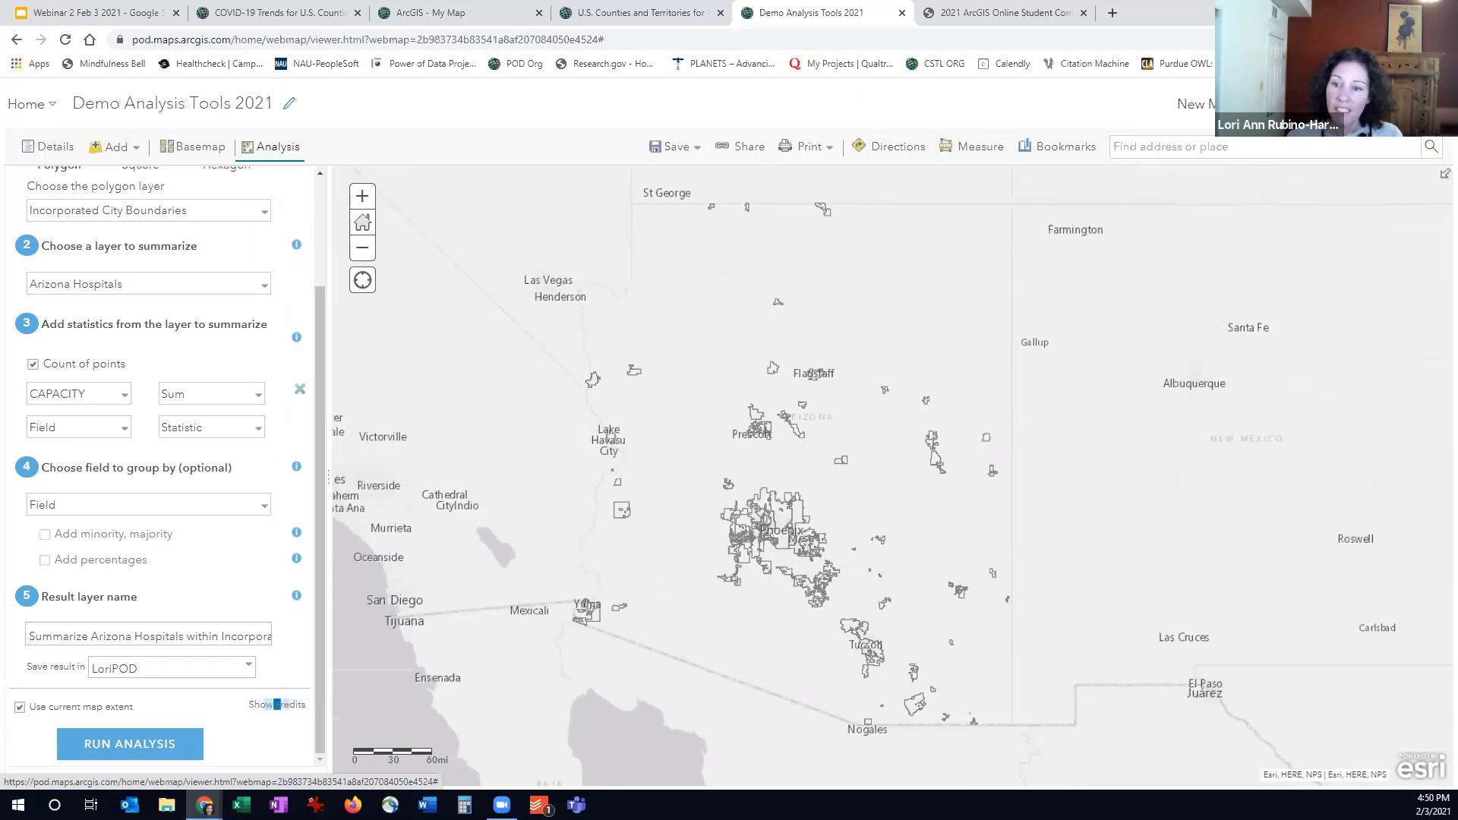
{"action": "left_click", "coordinate": [279, 707]}
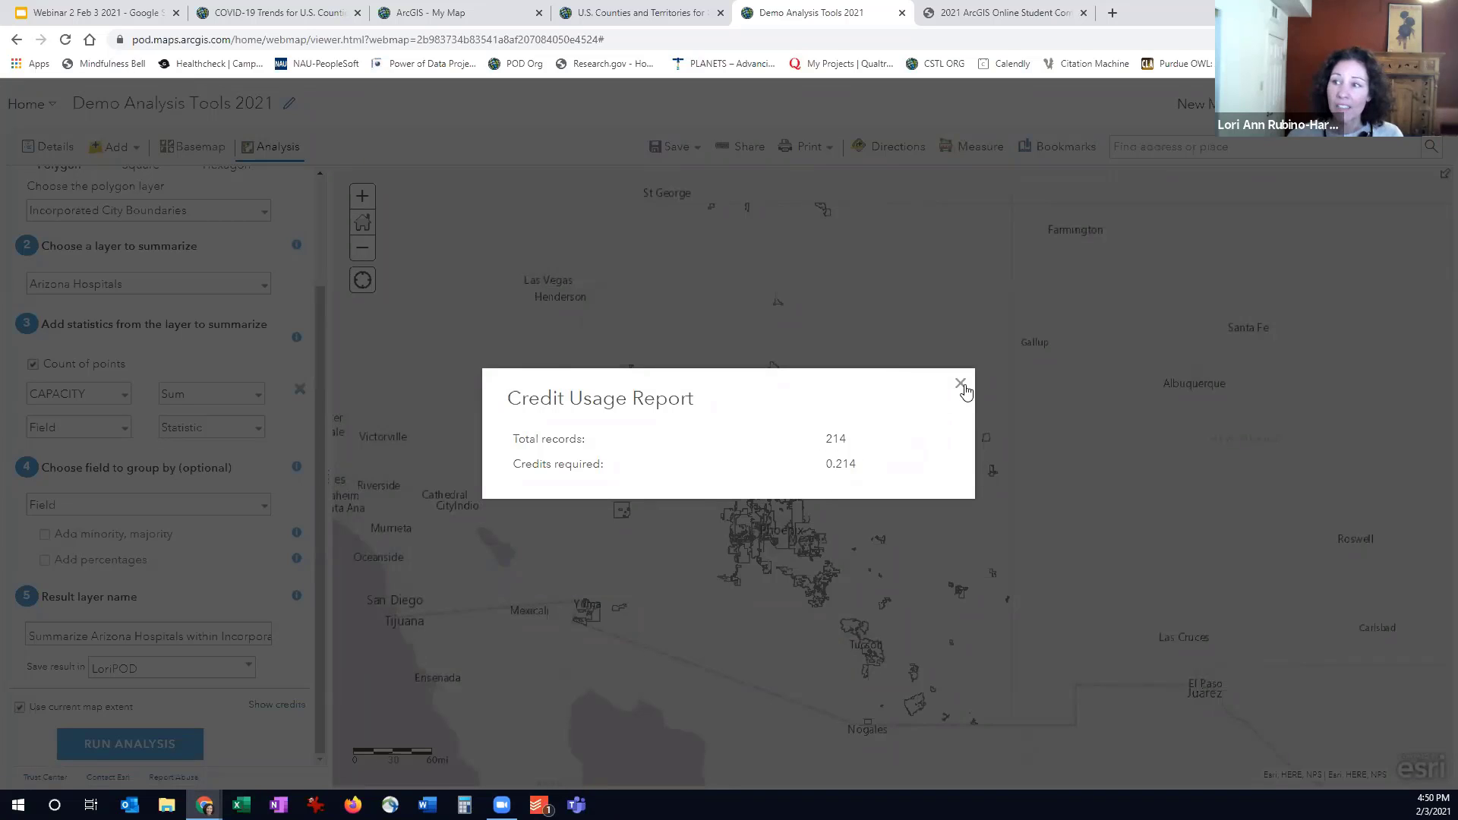
{"action": "left_click", "coordinate": [961, 383]}
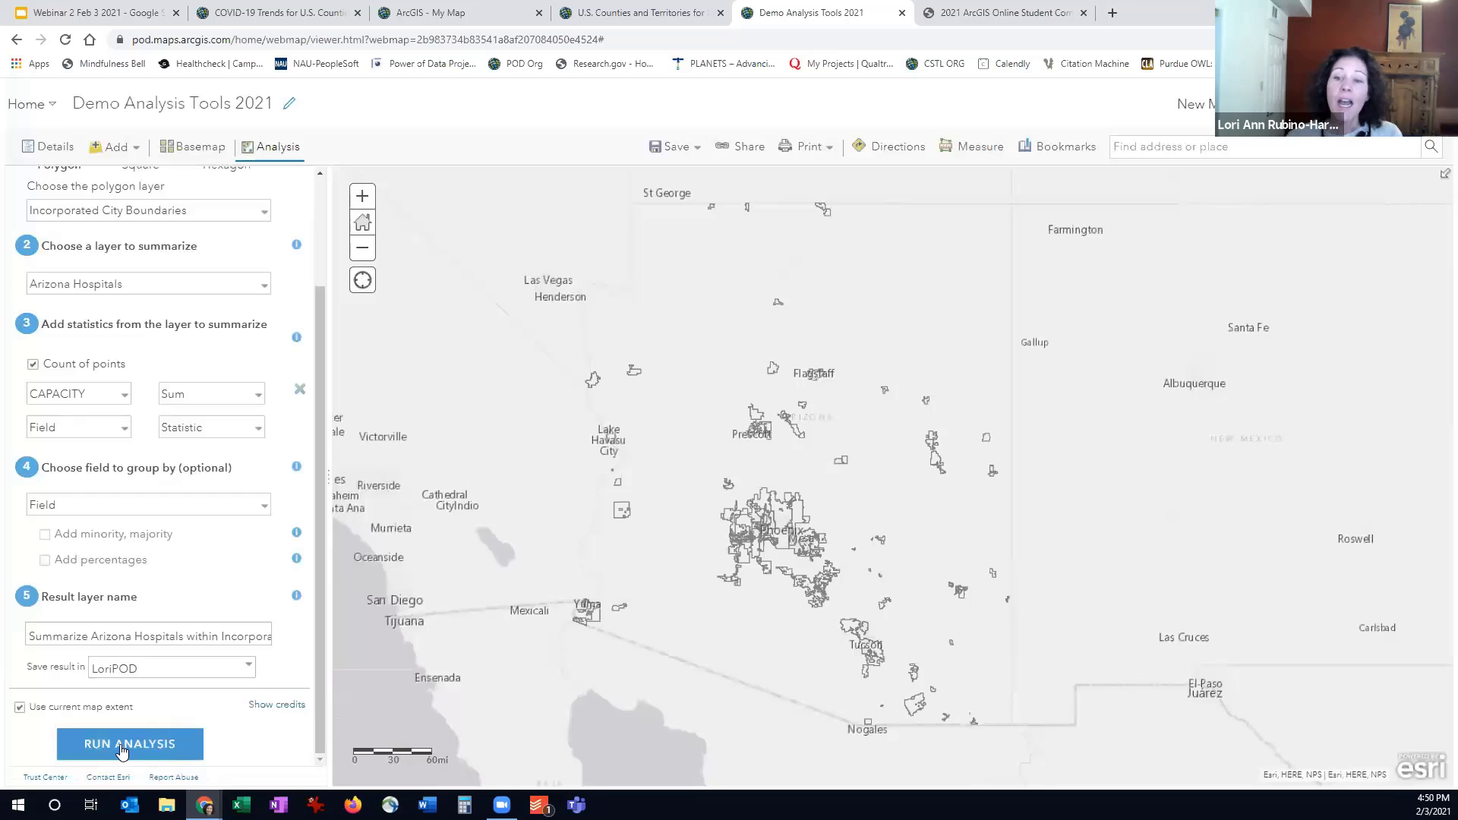
- Leave Summarize Within without running it and return to the map contents
{"action": "scroll", "coordinate": [357, 492], "scroll_direction": "up", "scroll_amount": 3}
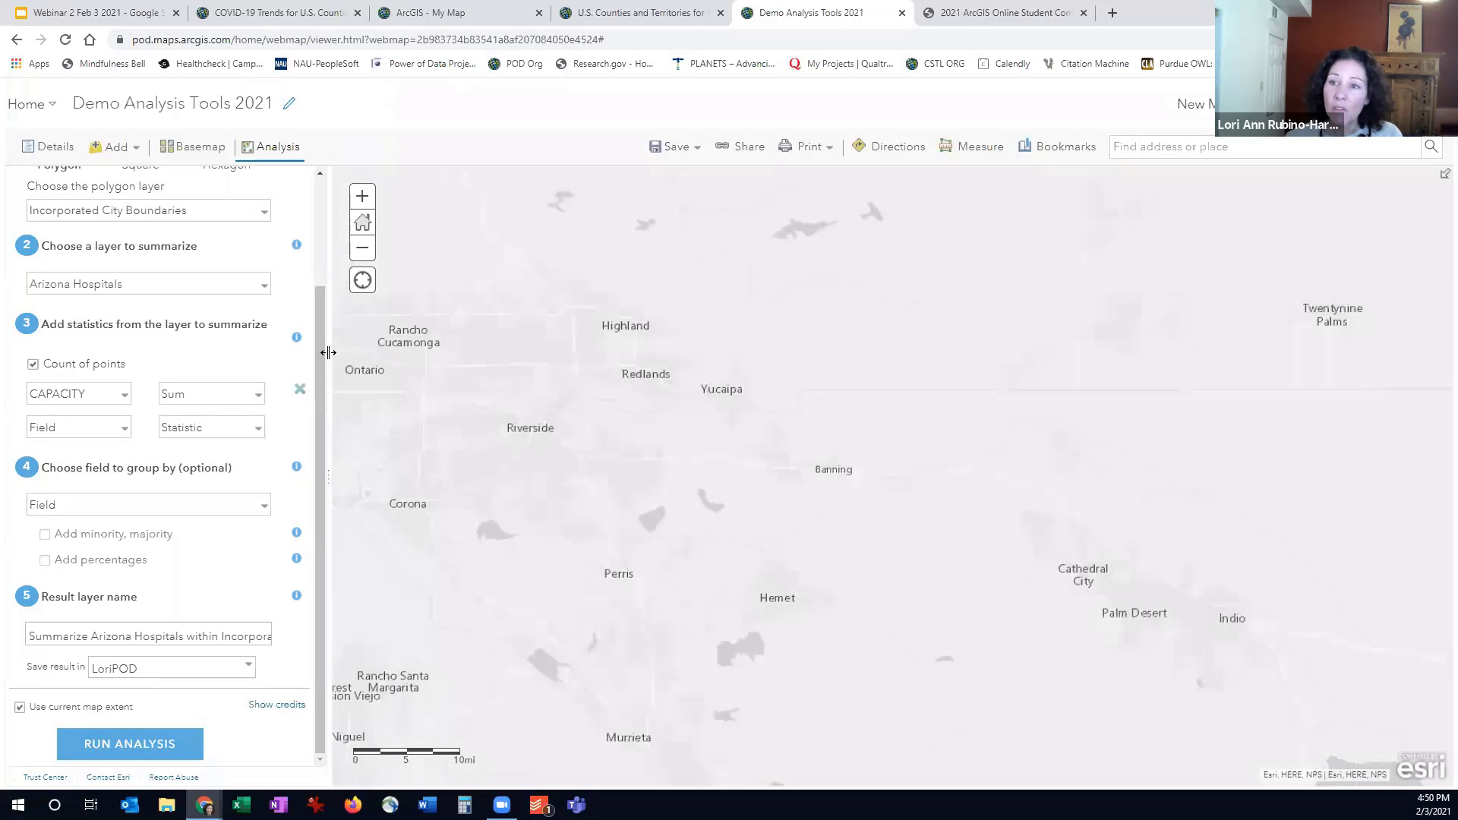
{"action": "left_click_drag", "start_coordinate": [324, 353], "coordinate": [322, 226]}
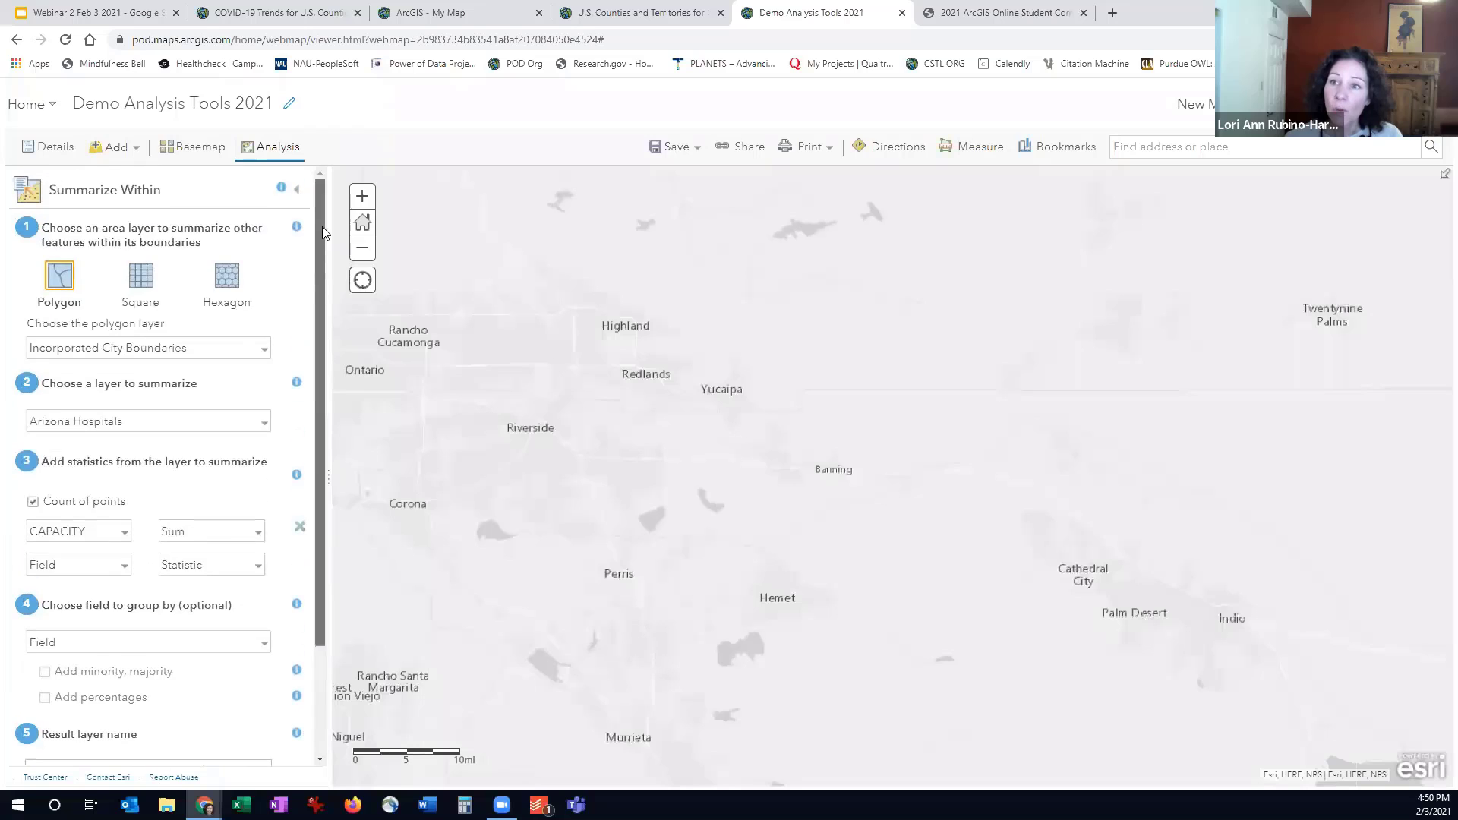
{"action": "left_click", "coordinate": [295, 192]}
{"action": "left_click", "coordinate": [48, 146]}
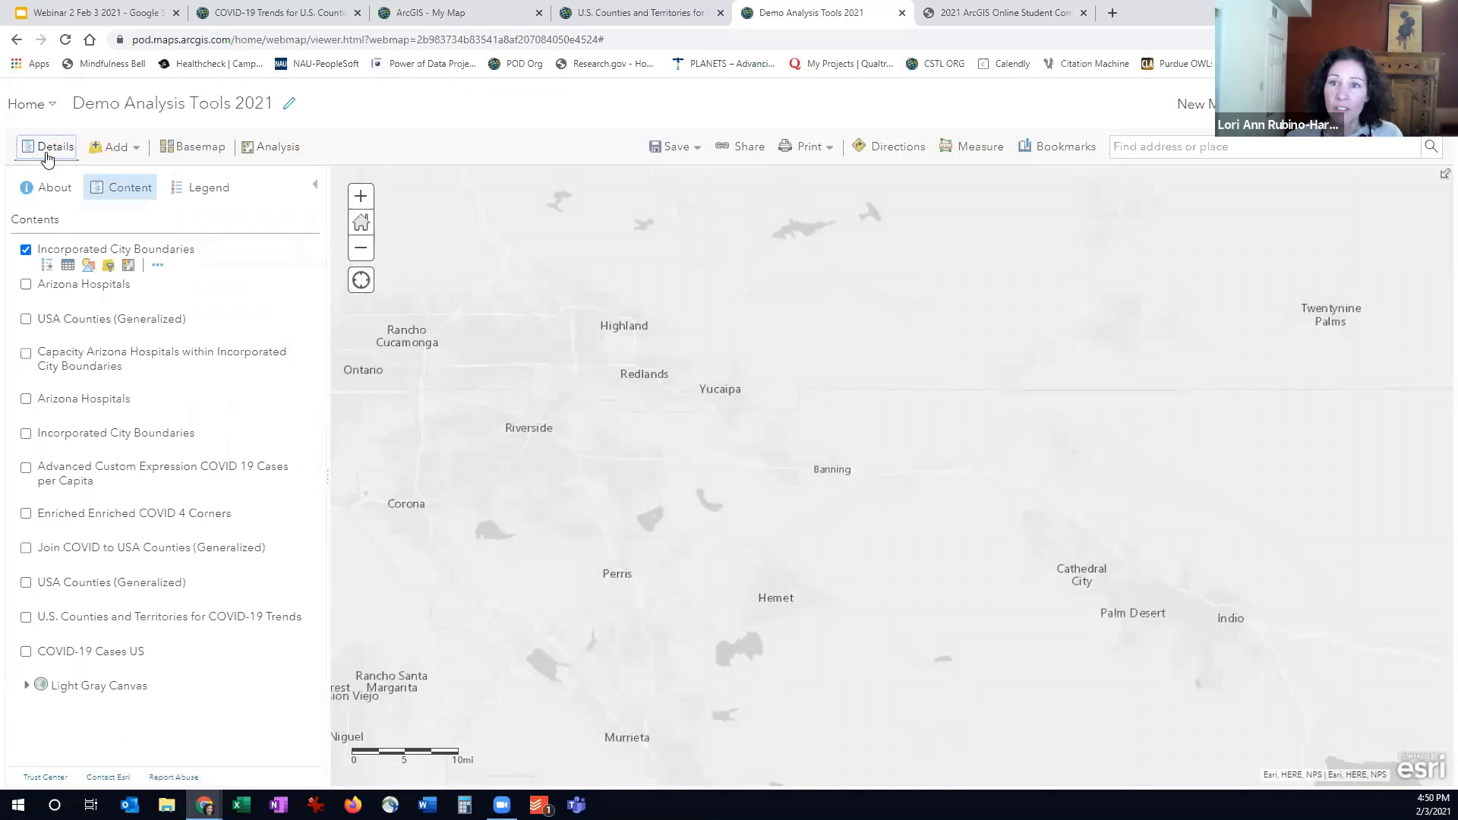
- Show only Capacity Arizona Hospitals within Incorporated City Boundaries, hiding Incorporated City Boundaries, and open the capacity layer's attribute table
{"action": "mouse_move", "coordinate": [68, 261]}
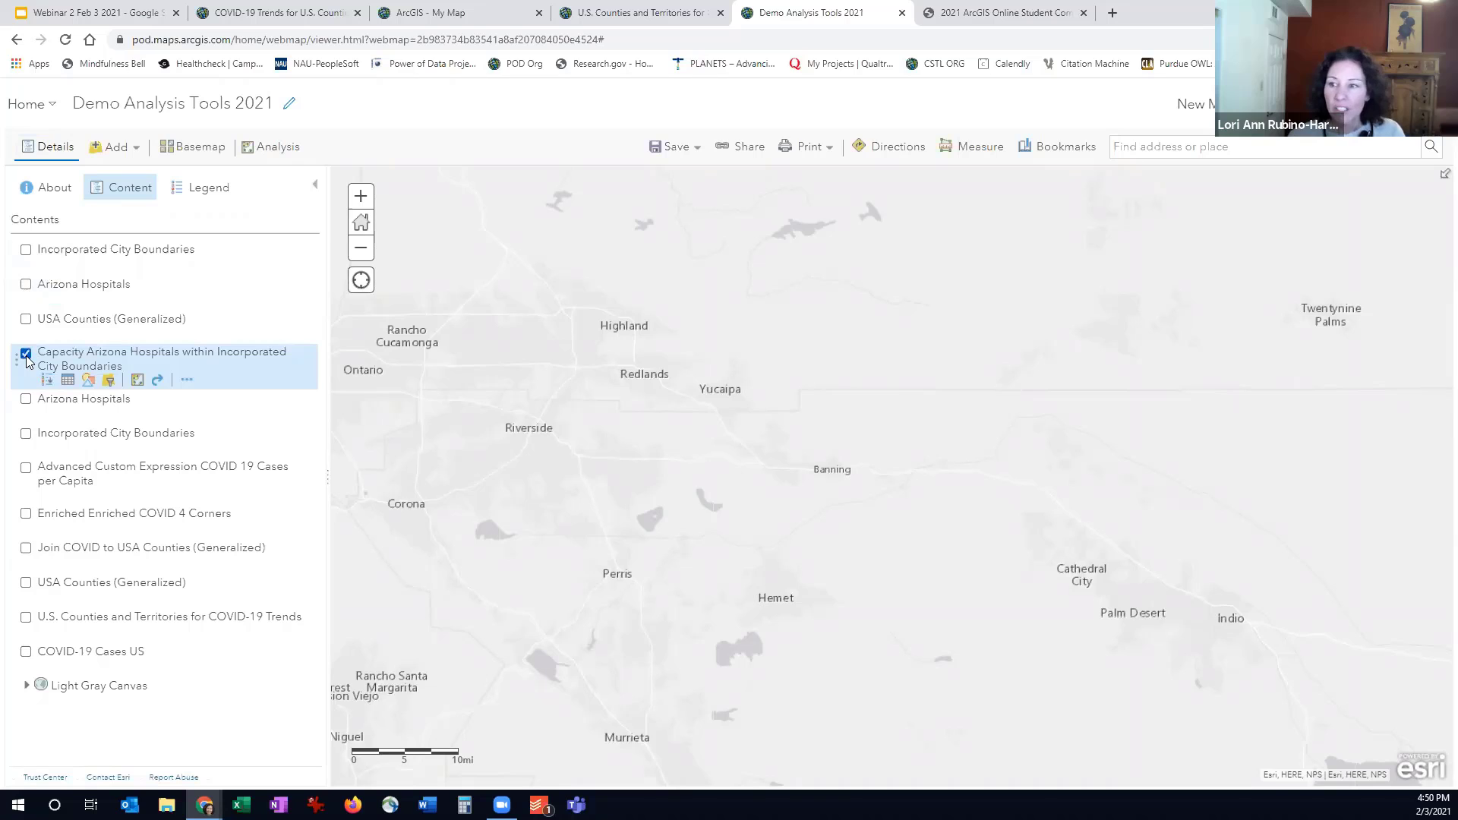
{"action": "left_click", "coordinate": [68, 379]}
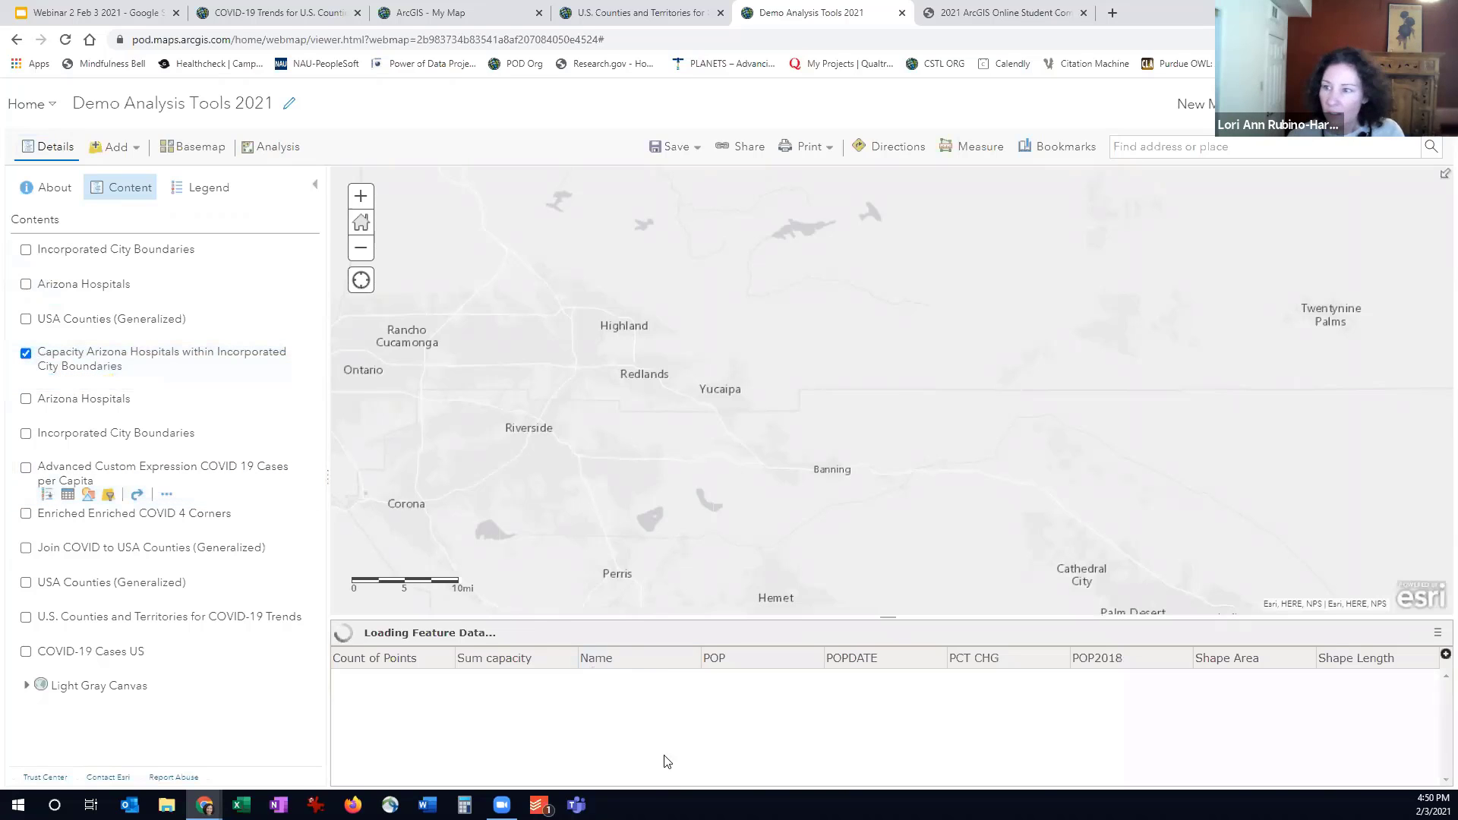
- Zoom to the Capacity Arizona Hospitals within Incorporated City Boundaries layer and frame the cities around Phoenix for inspection
{"action": "scroll", "coordinate": [782, 368], "scroll_direction": "down", "scroll_amount": 1}
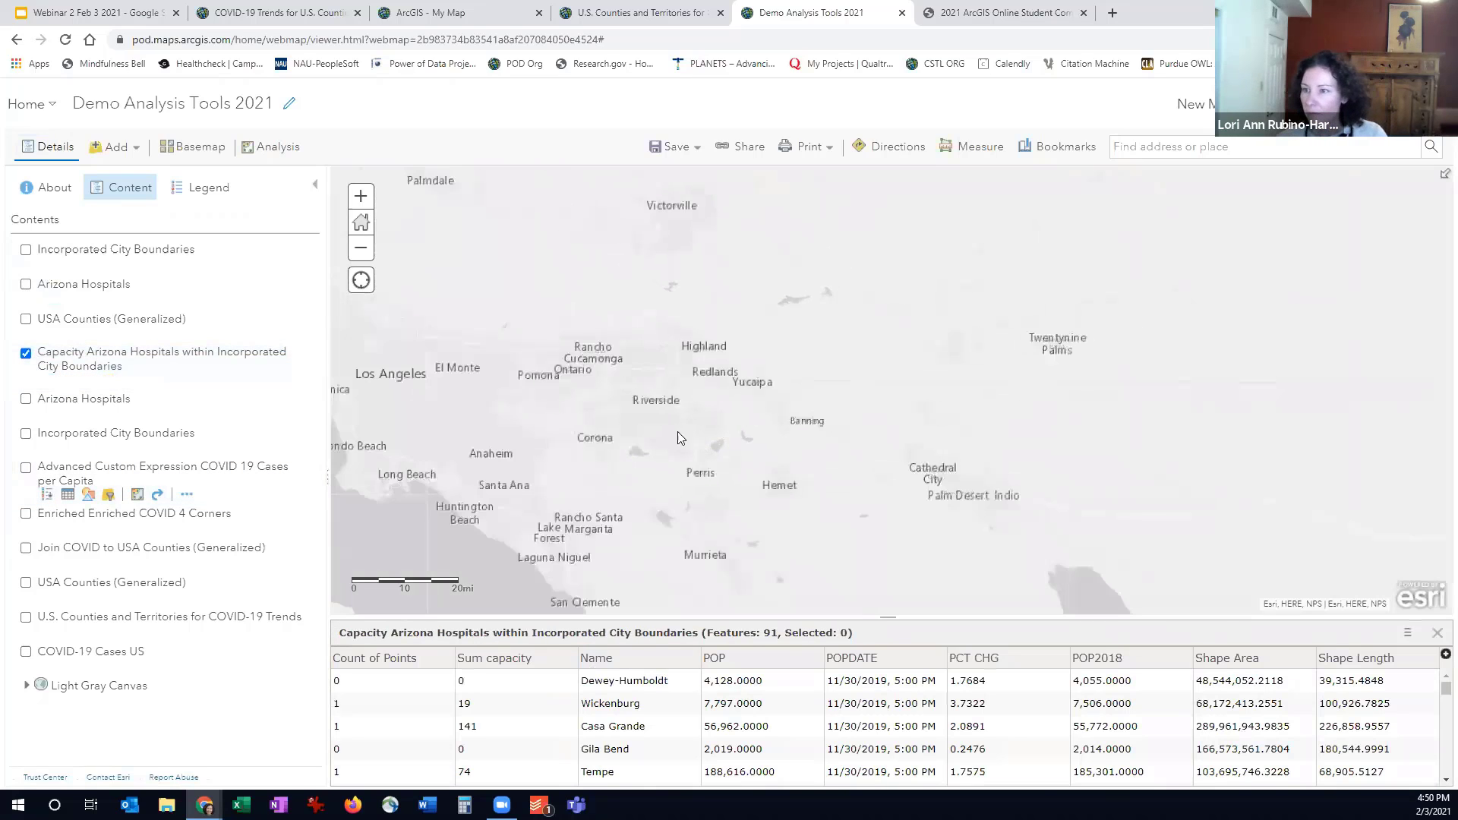
{"action": "left_click_drag", "start_coordinate": [782, 368], "coordinate": [524, 247]}
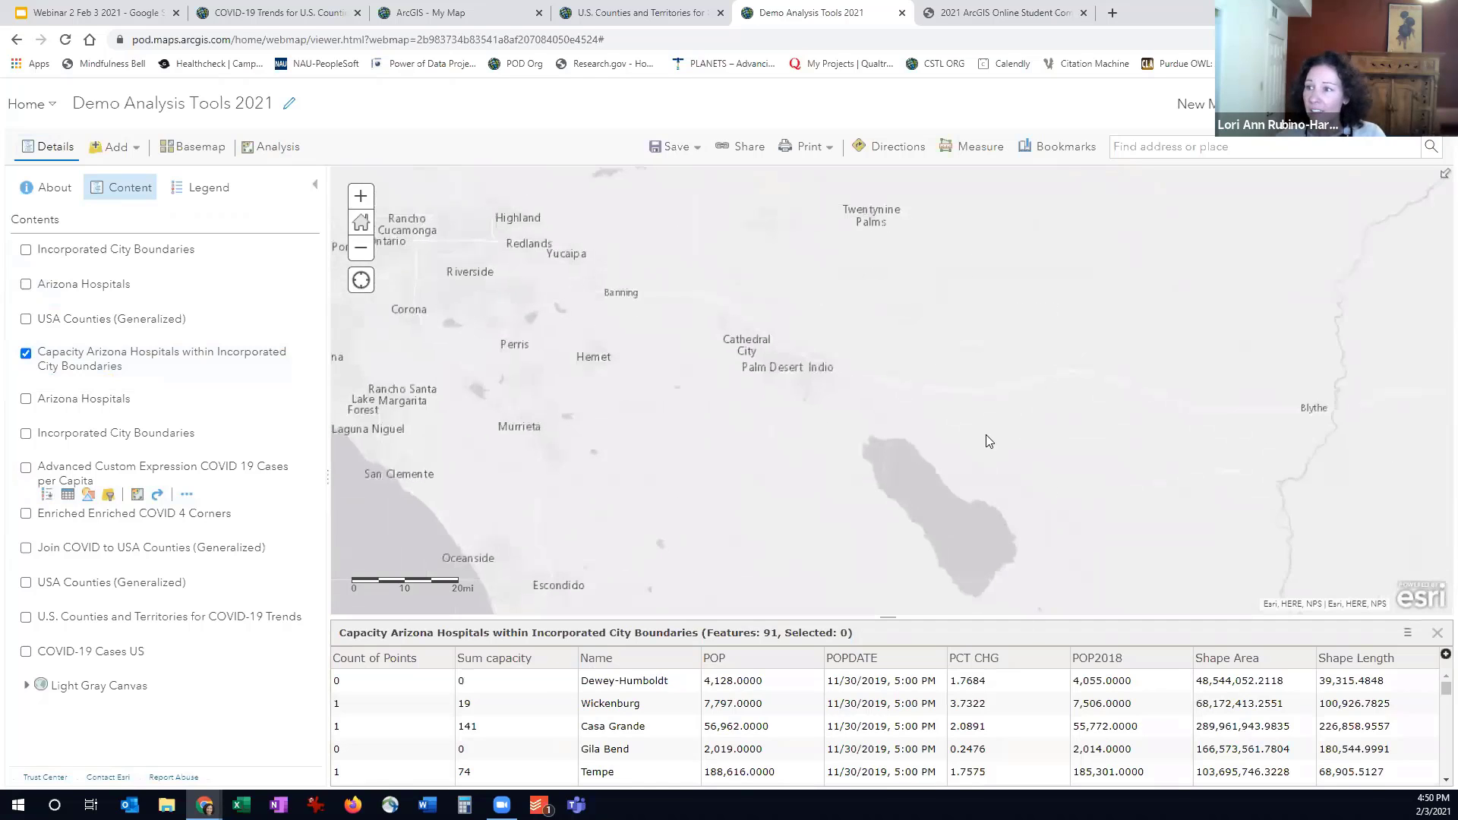
{"action": "left_click_drag", "start_coordinate": [893, 507], "coordinate": [835, 341]}
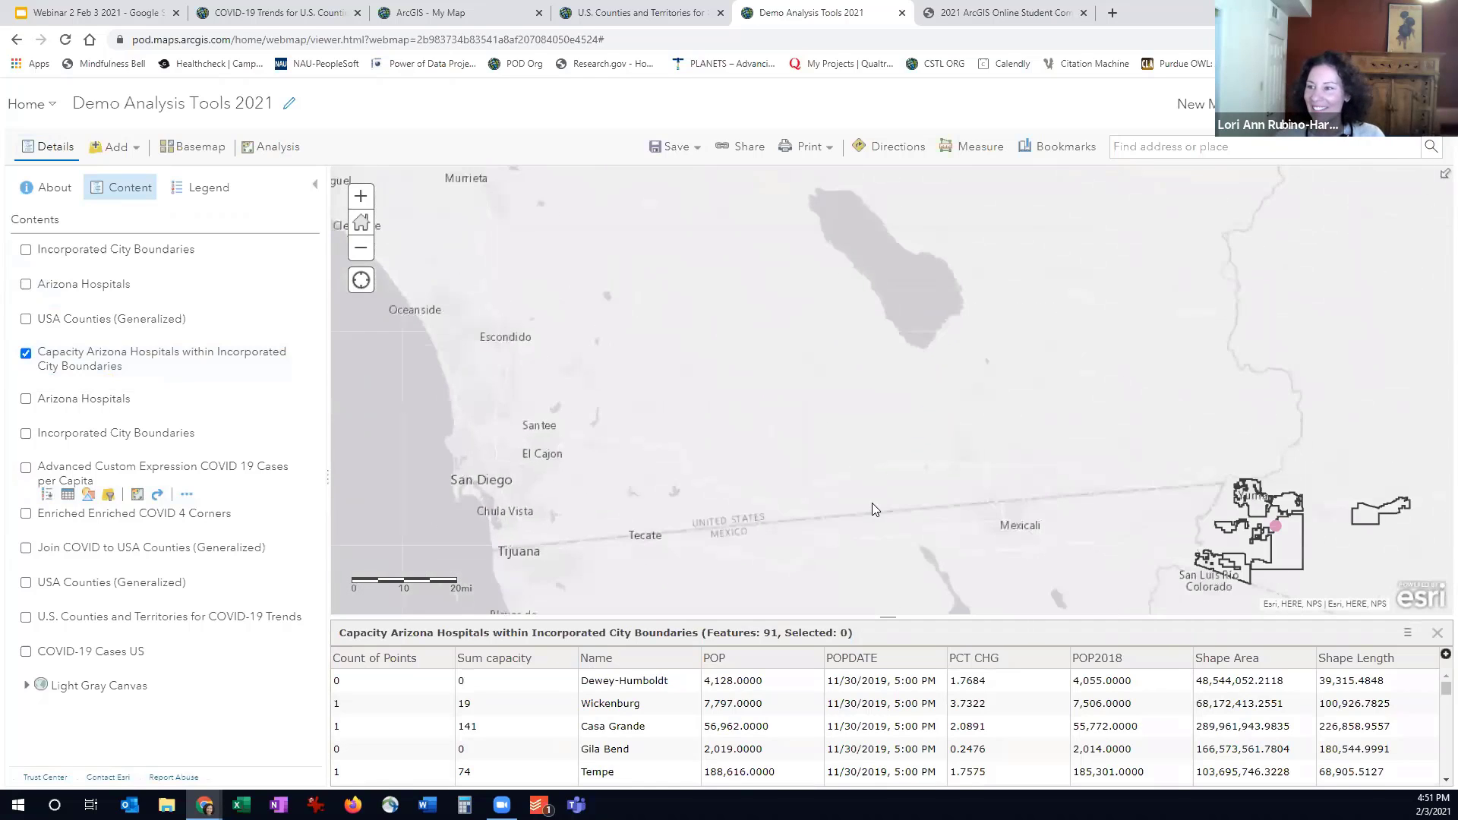
{"action": "scroll", "coordinate": [871, 503], "scroll_direction": "down", "scroll_amount": 1}
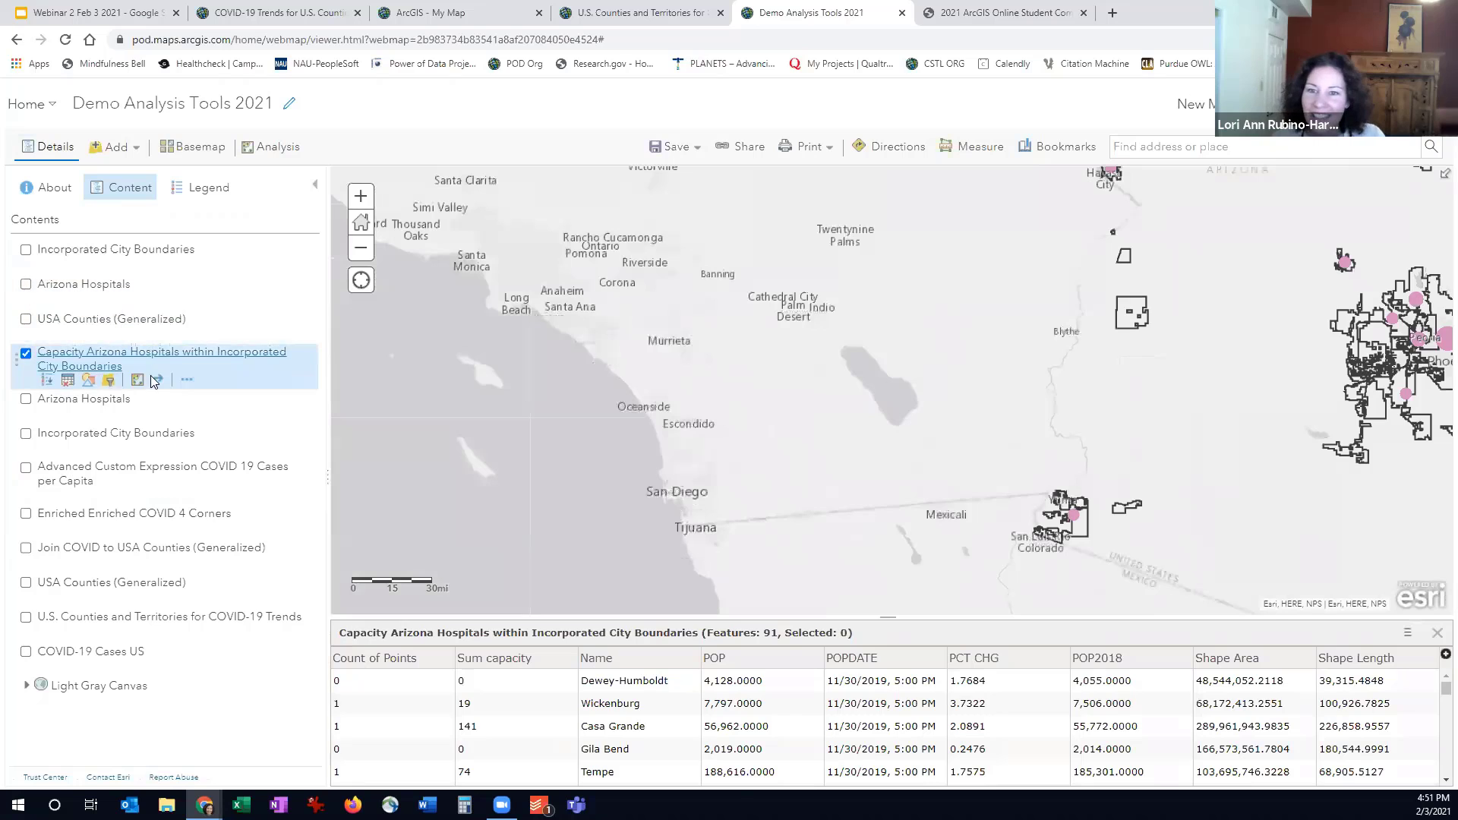
{"action": "left_click", "coordinate": [188, 381]}
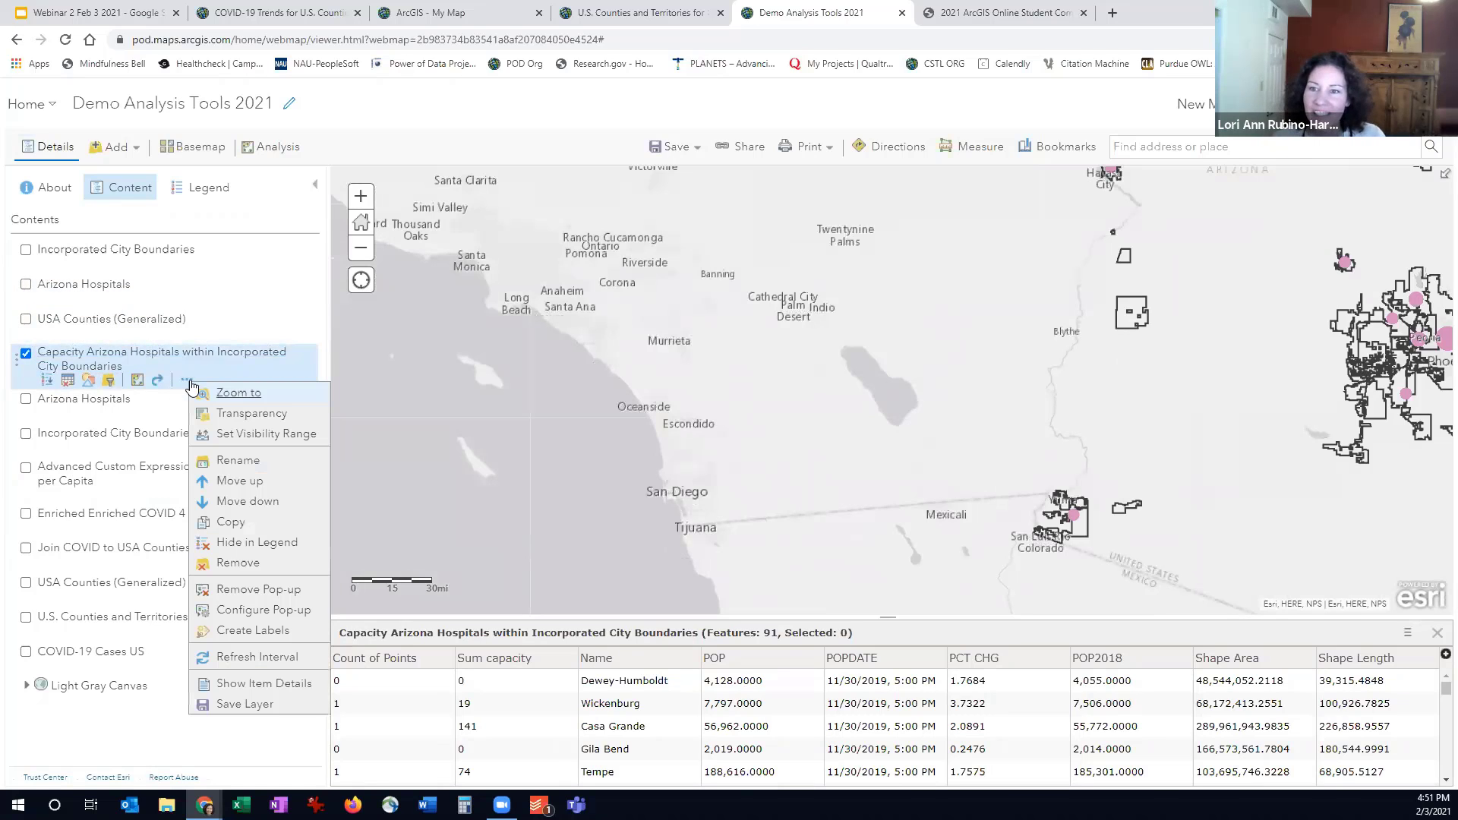
{"action": "left_click", "coordinate": [237, 395]}
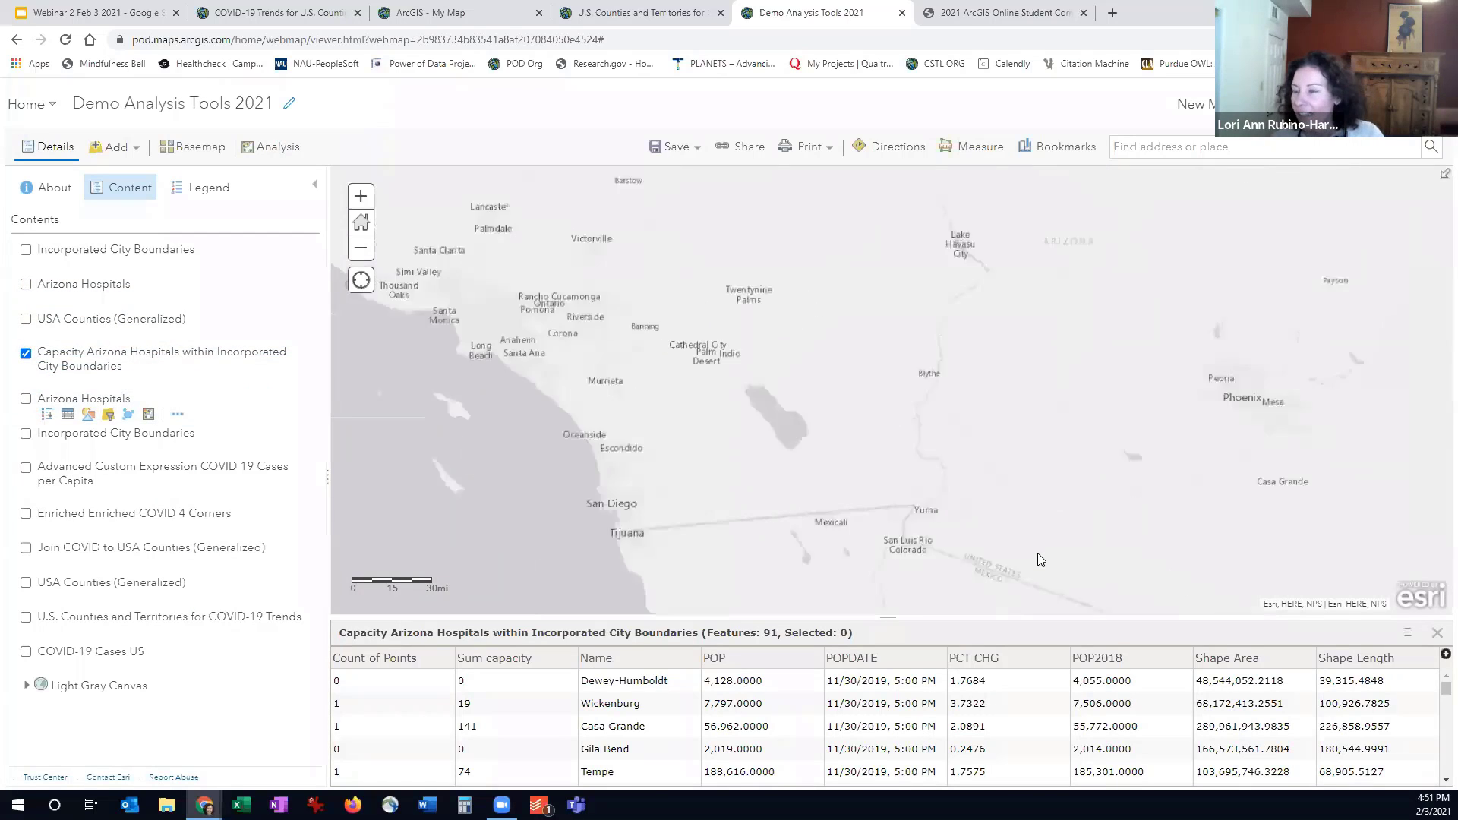
{"action": "scroll", "coordinate": [865, 525], "scroll_direction": "up", "scroll_amount": 1}
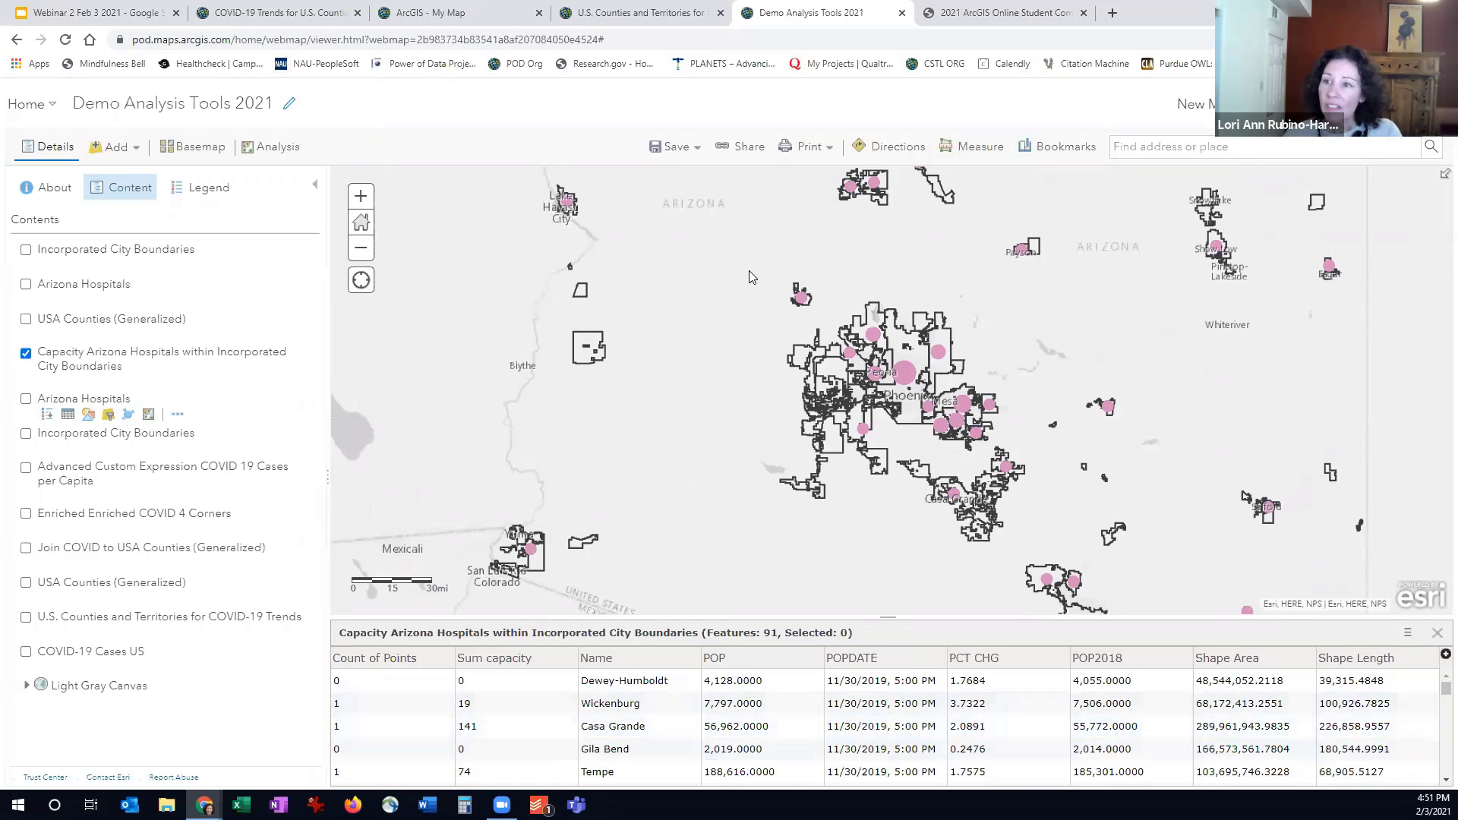
{"action": "left_click_drag", "start_coordinate": [826, 319], "coordinate": [703, 341]}
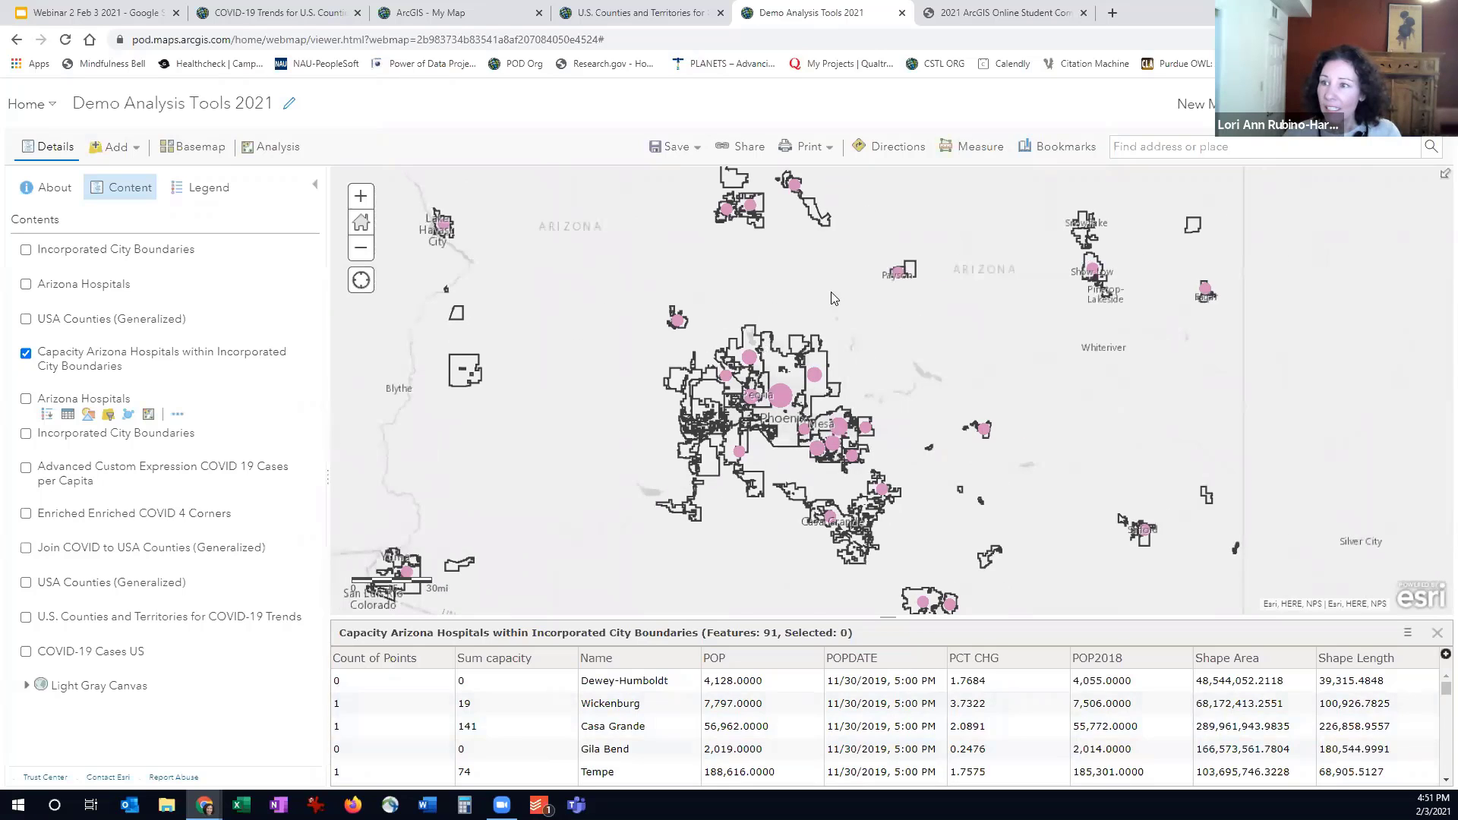
- Inspect the hospital summary pop-ups for Wickenburg, Quartzsite and Buckeye on the capacity layer, closing them when done
{"action": "left_click", "coordinate": [677, 319]}
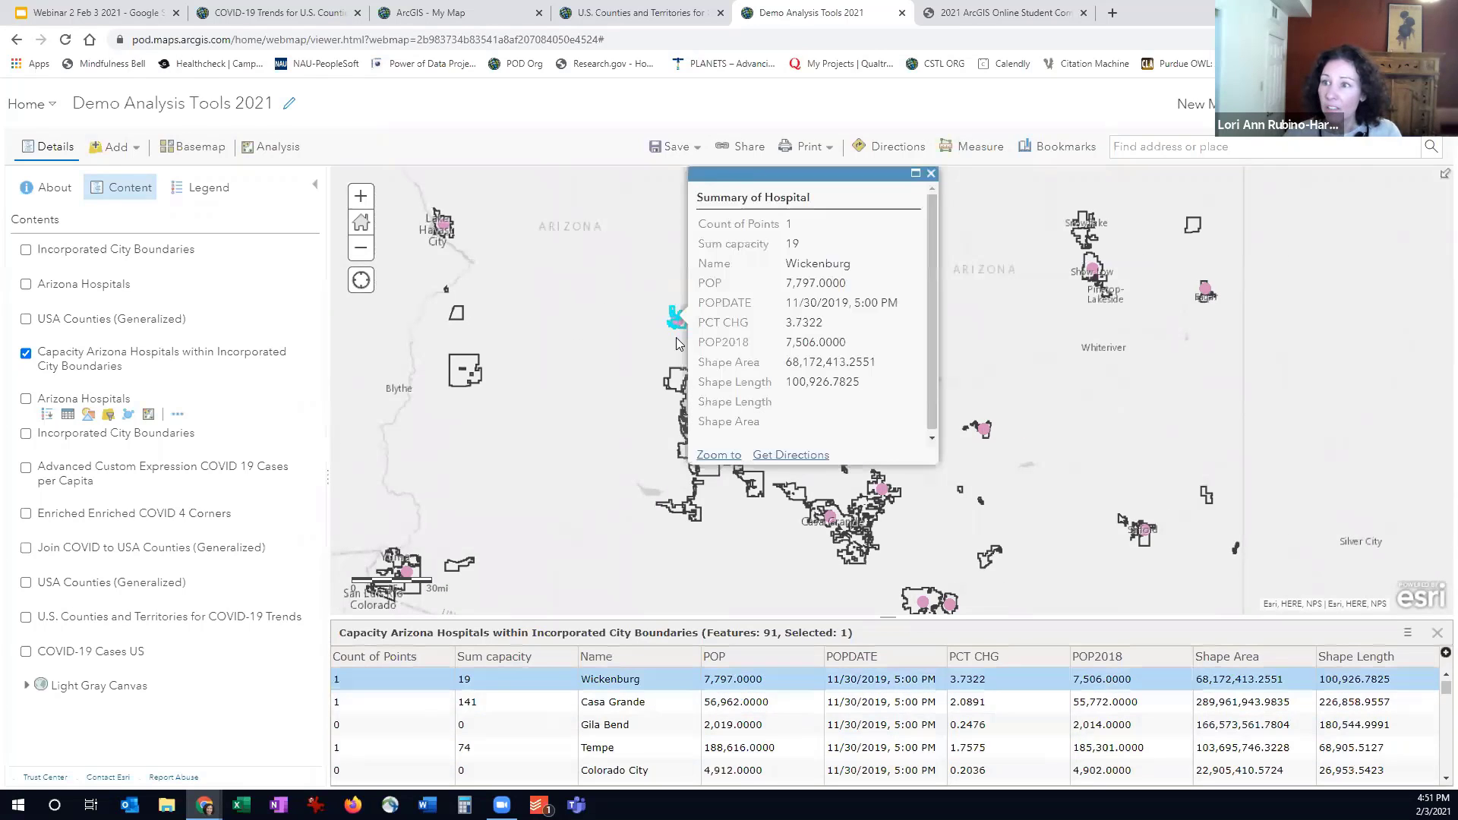
{"action": "left_click", "coordinate": [507, 381]}
{"action": "left_click", "coordinate": [473, 376]}
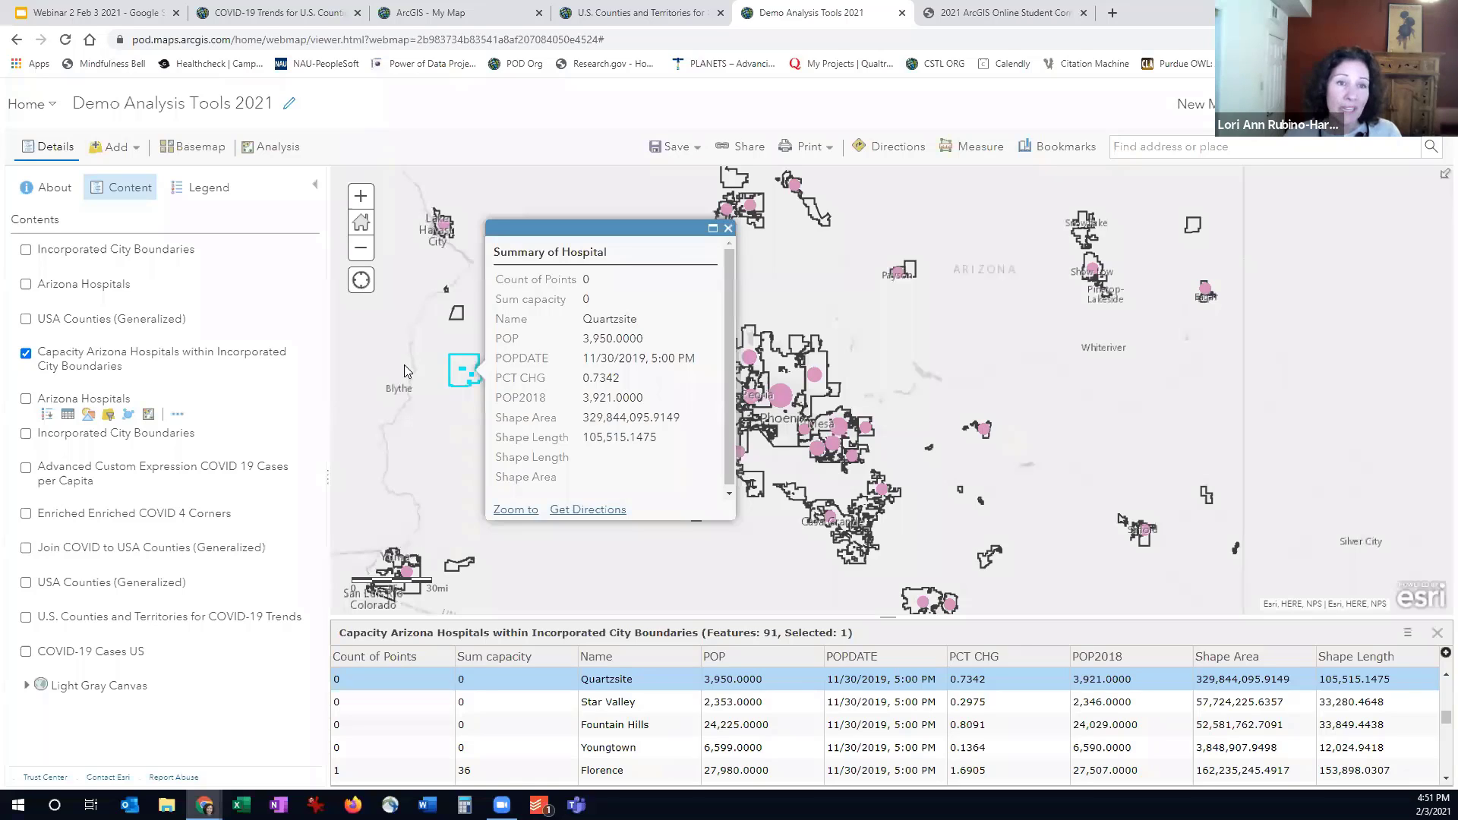
{"action": "left_click", "coordinate": [728, 228]}
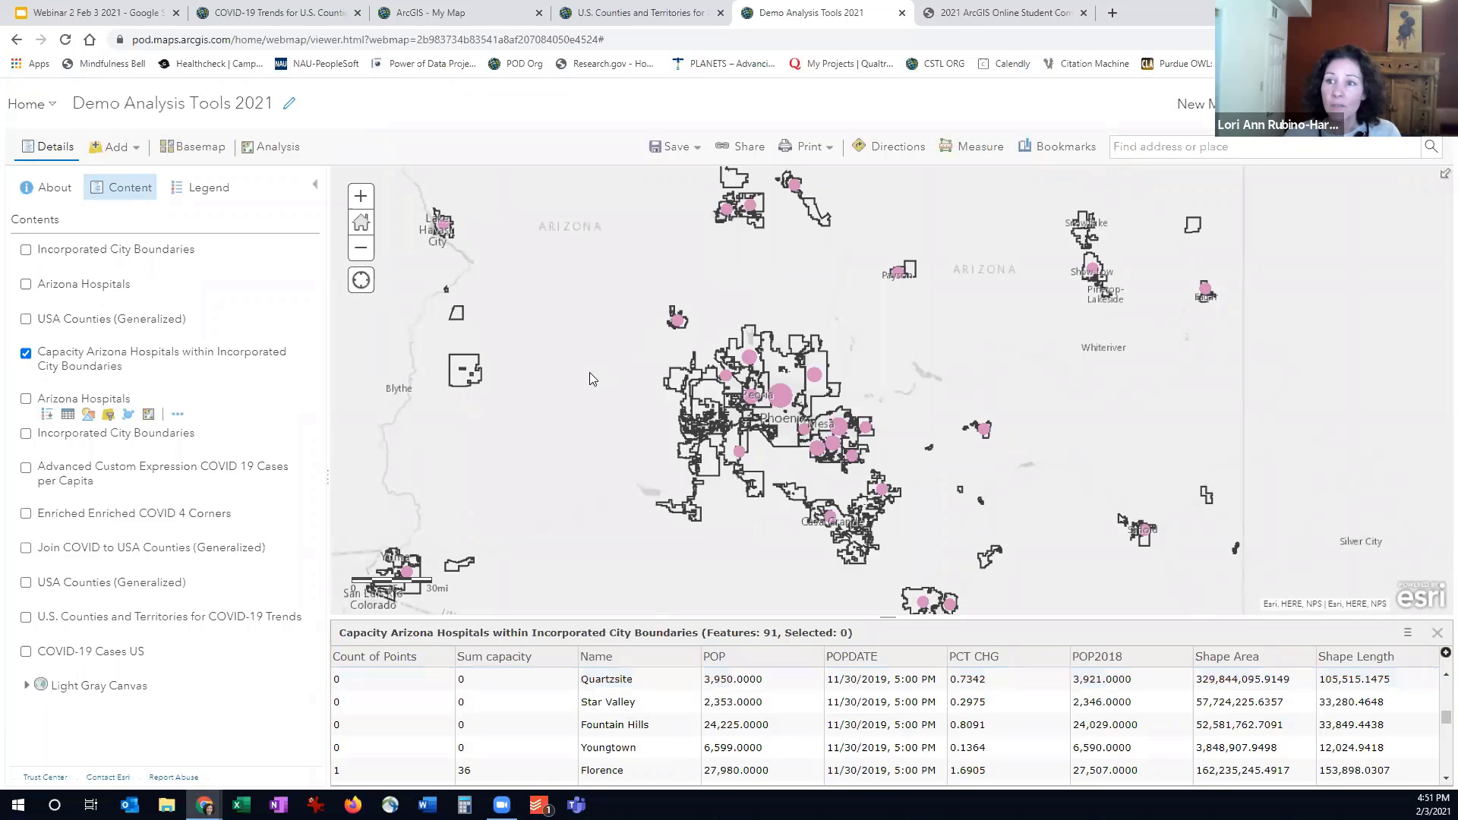
{"action": "left_click", "coordinate": [678, 384]}
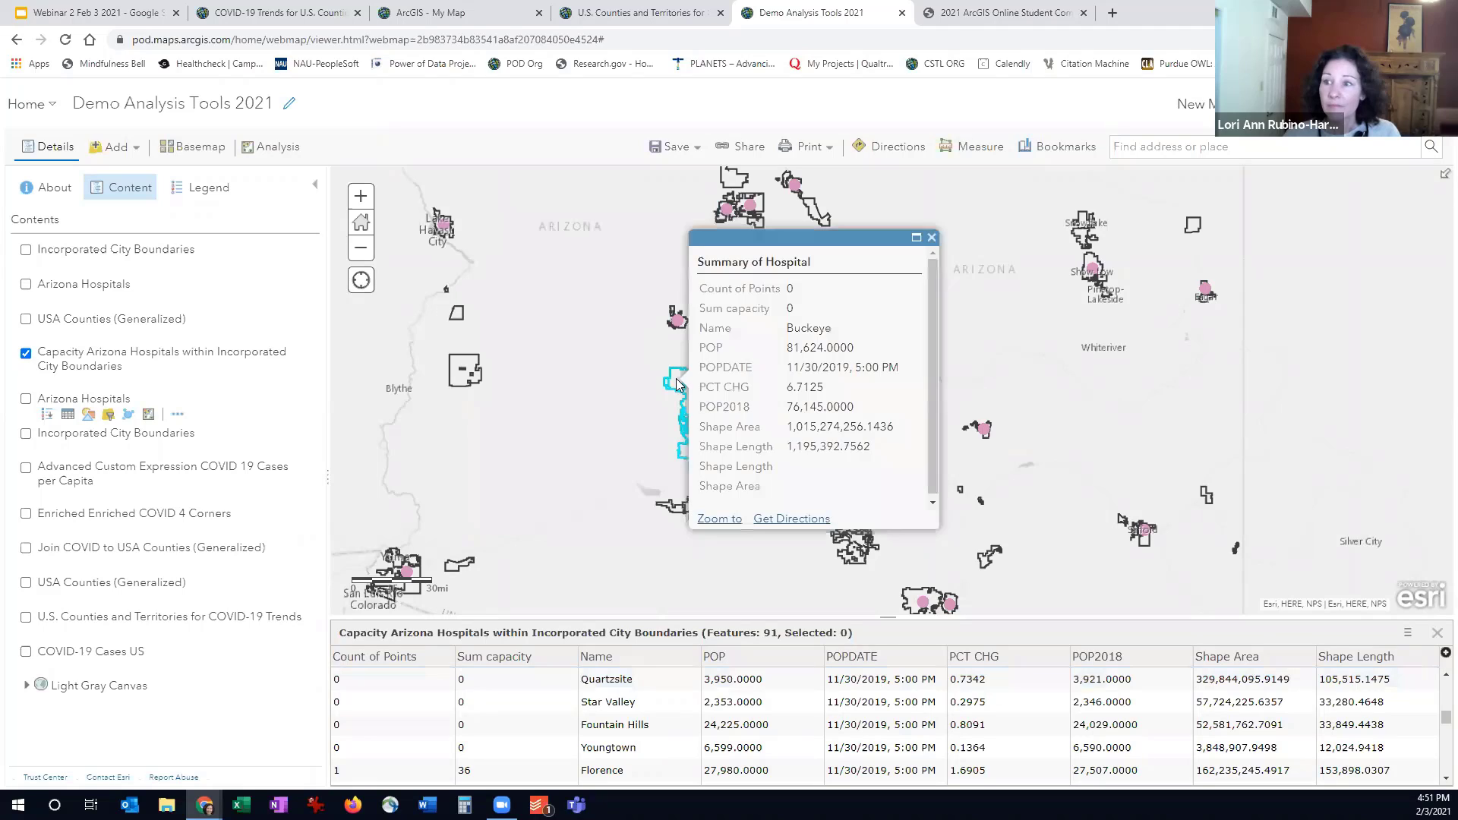
{"action": "left_click", "coordinate": [931, 237]}
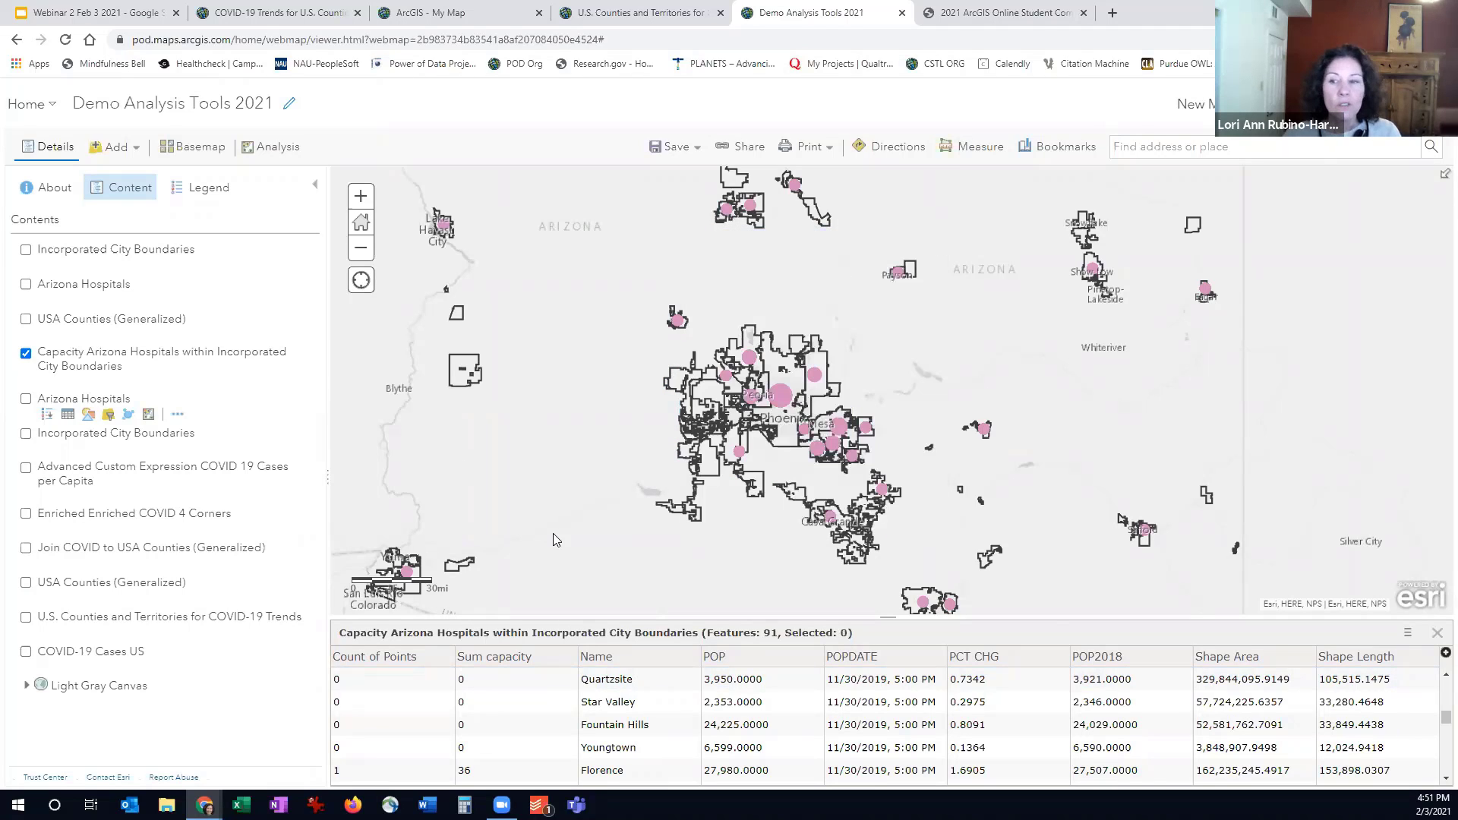
- Hide Capacity Arizona Hospitals within Incorporated City Boundaries, show the upper Arizona Hospitals layer and open its attribute table
{"action": "mouse_move", "coordinate": [135, 631]}
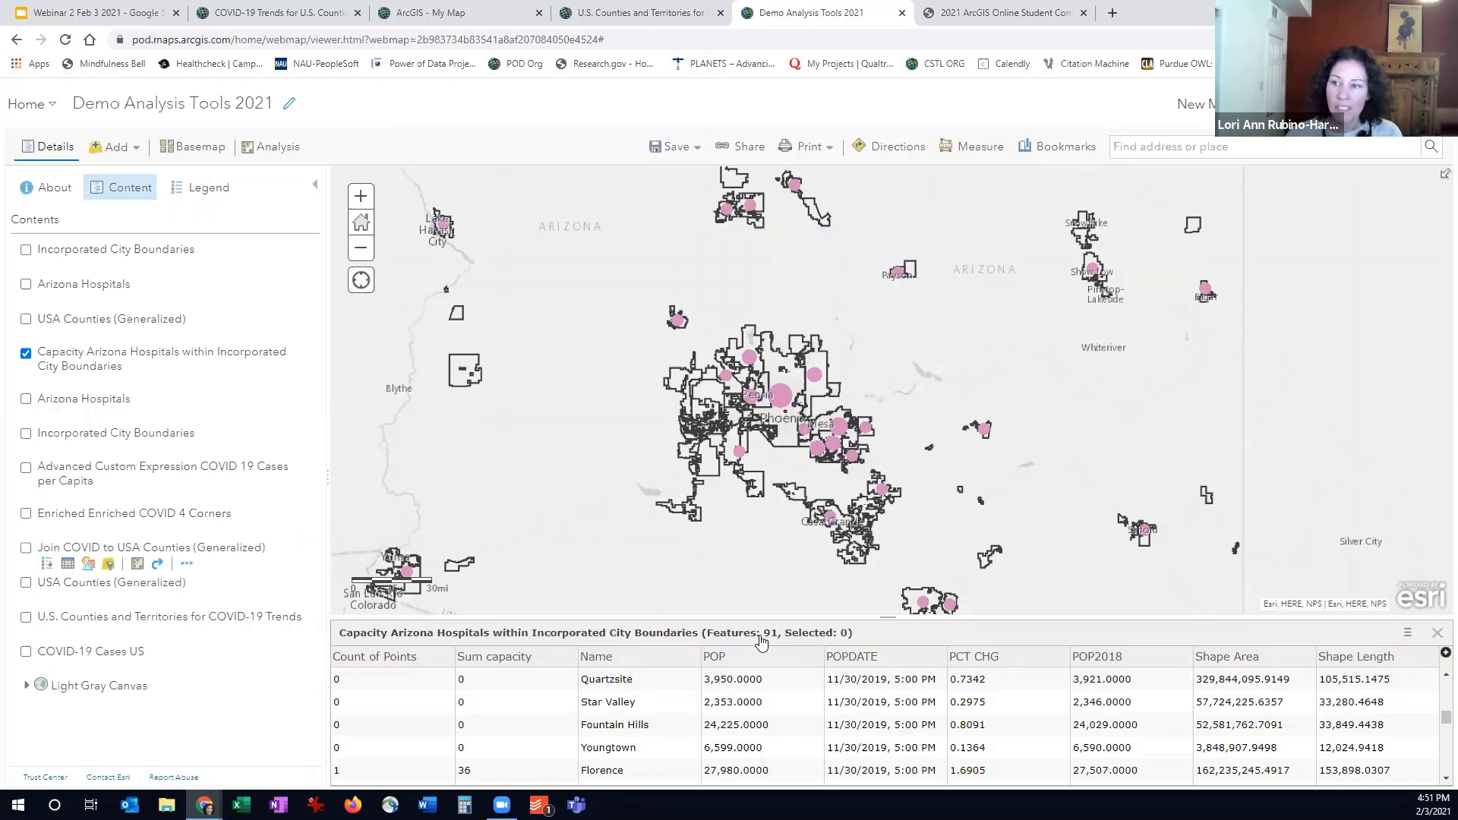
{"action": "left_click", "coordinate": [27, 354]}
{"action": "left_click", "coordinate": [26, 284]}
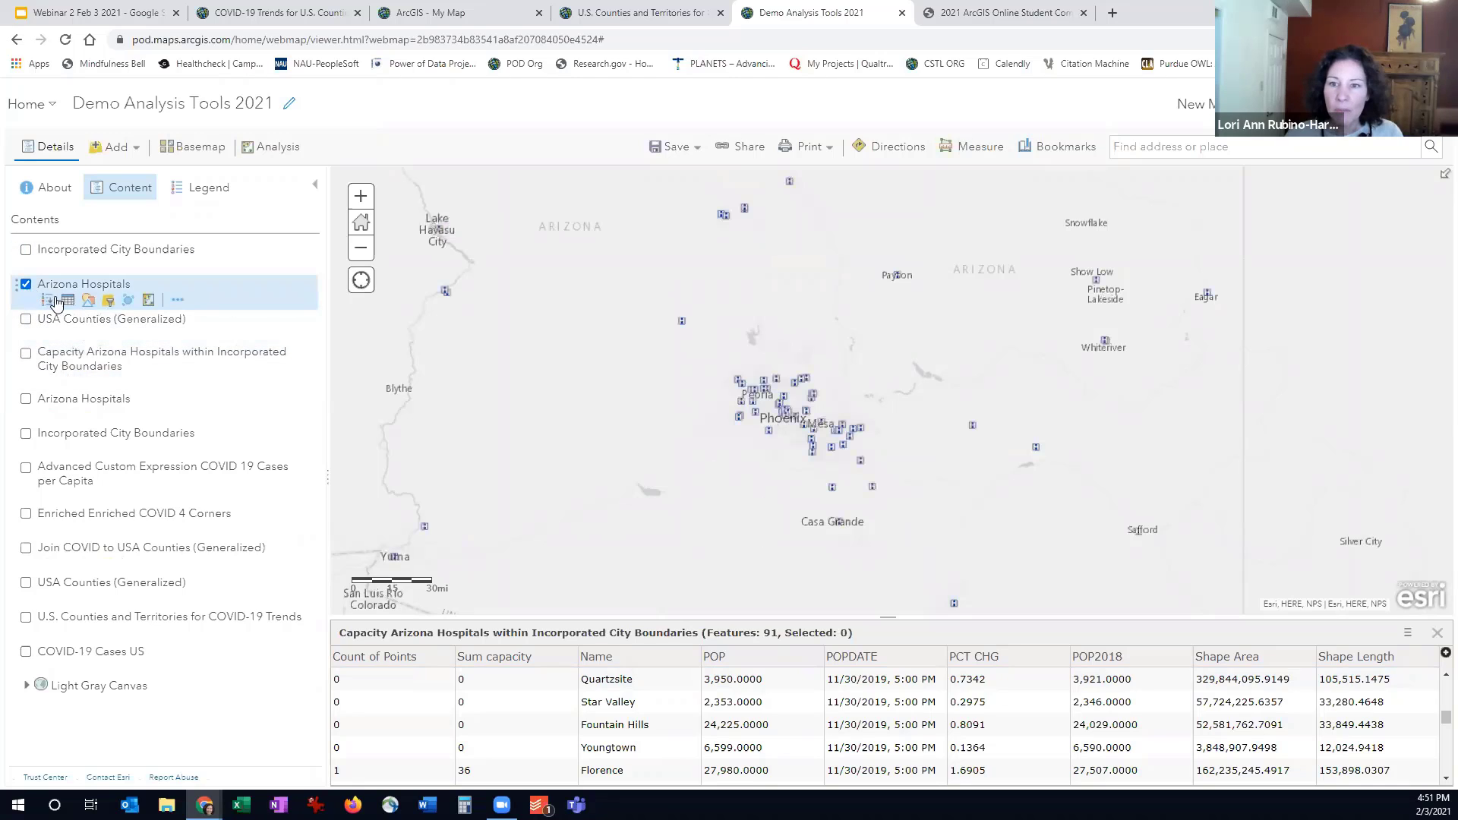
{"action": "left_click", "coordinate": [68, 300]}
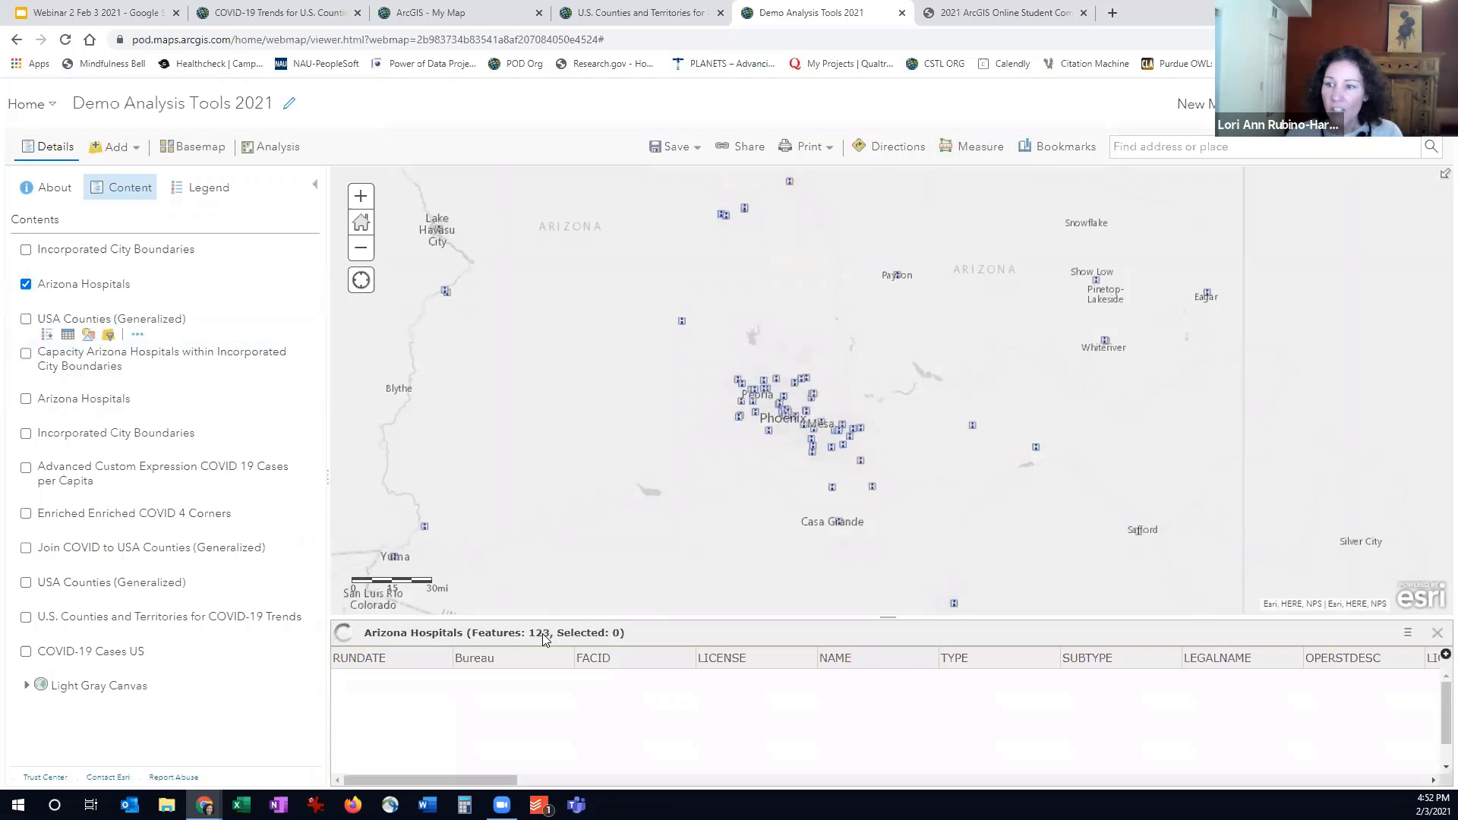